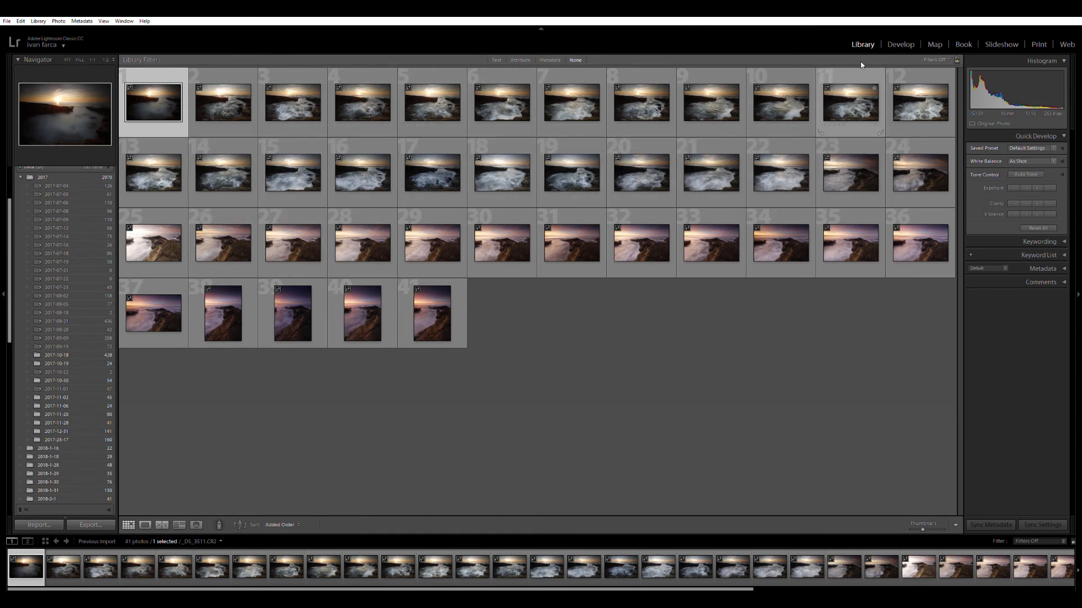
# Open the first photo in Loupe view and review the cove sunset shots one by one up to _DS_3518.CR2
pyautogui.click(144, 525)
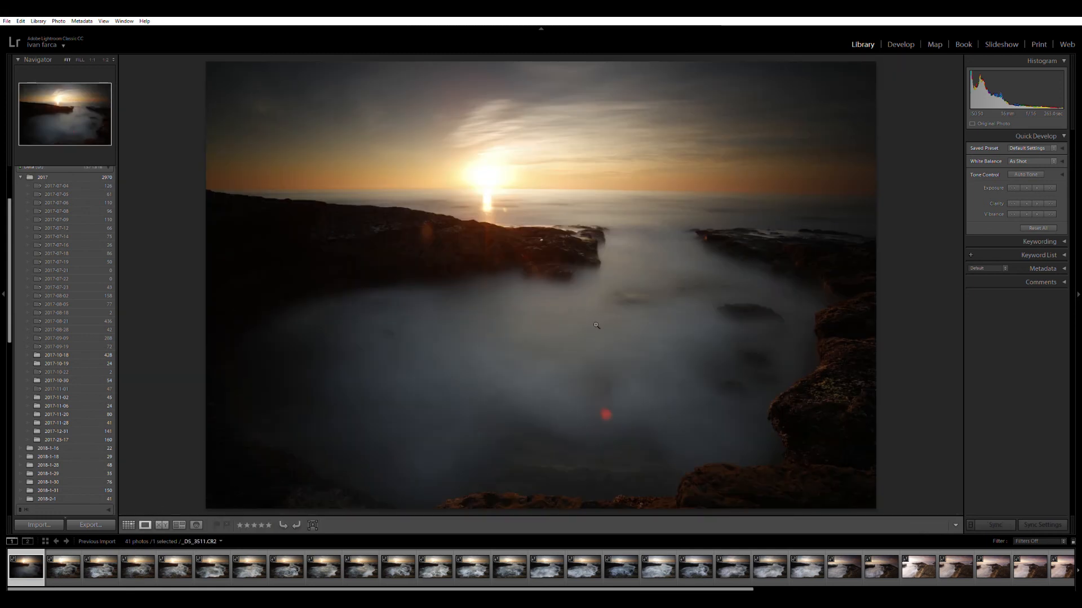
pyautogui.press('Right')
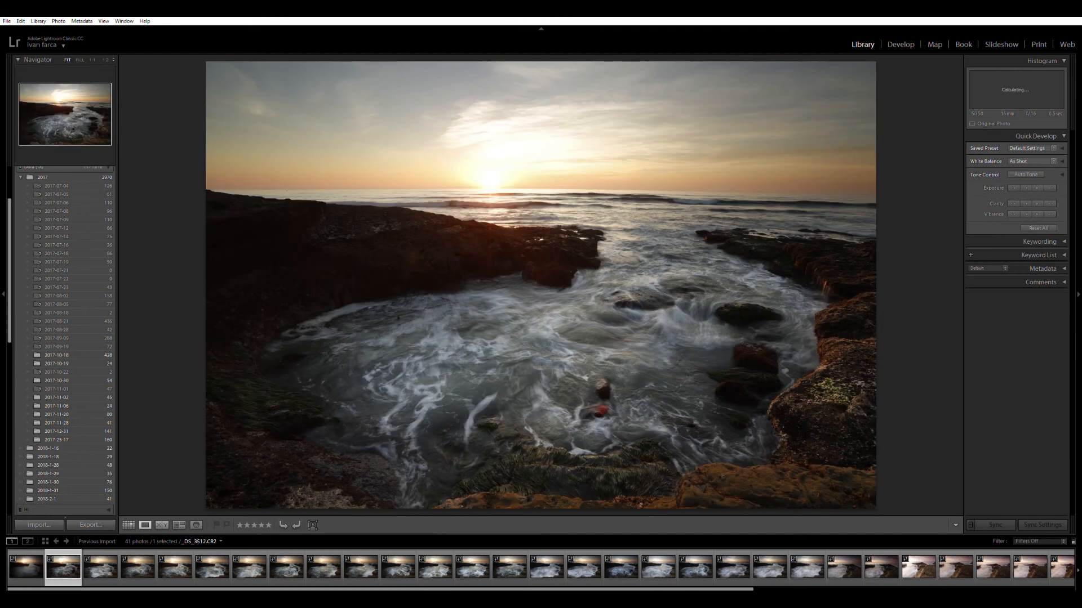
pyautogui.press('Right')
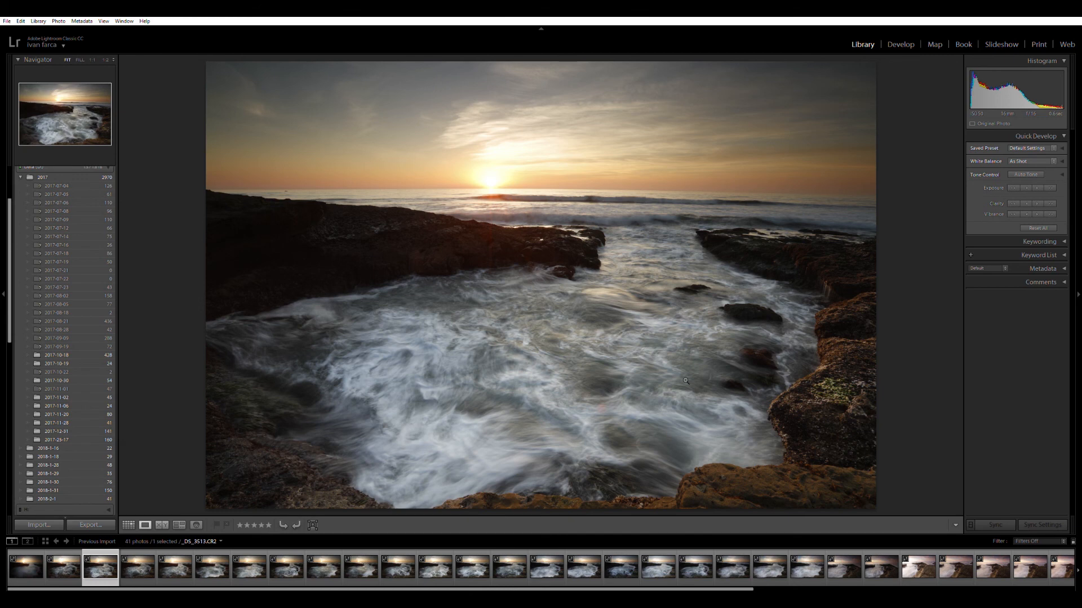
pyautogui.click(134, 569)
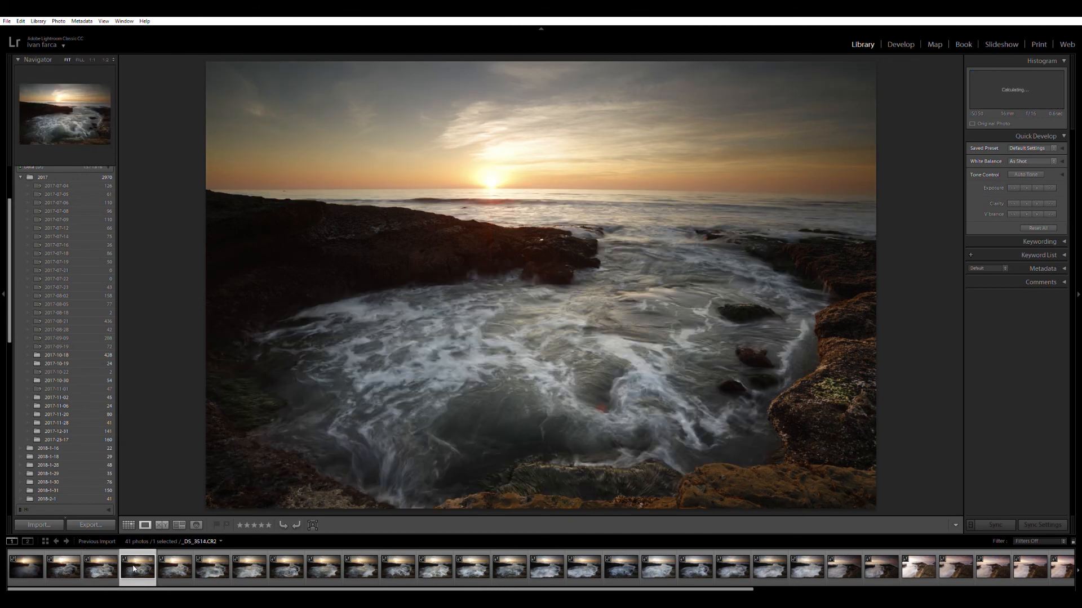
pyautogui.press('Right')
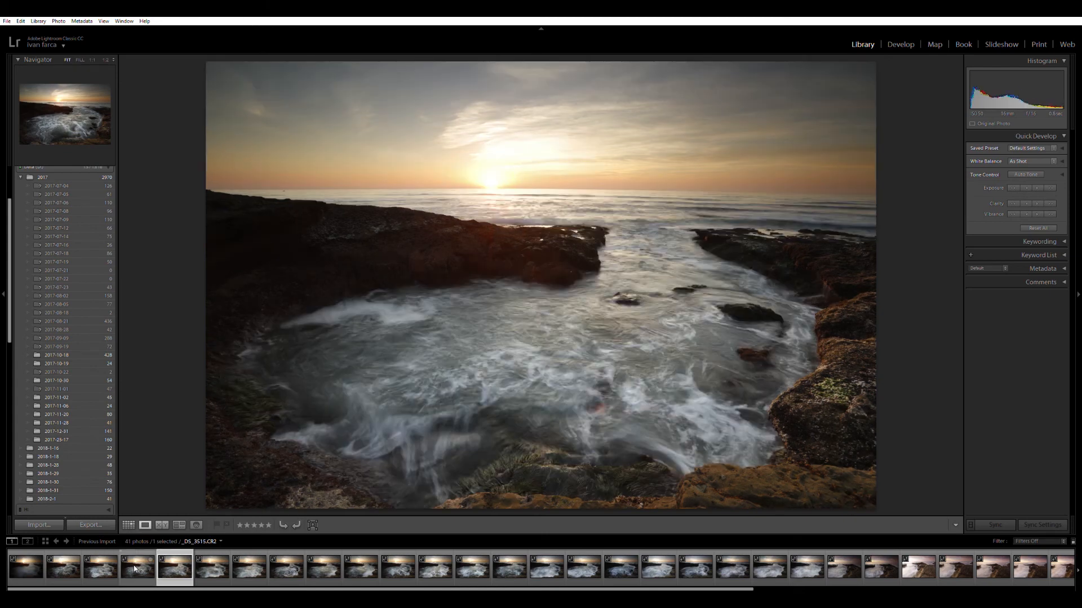
pyautogui.press('Right')
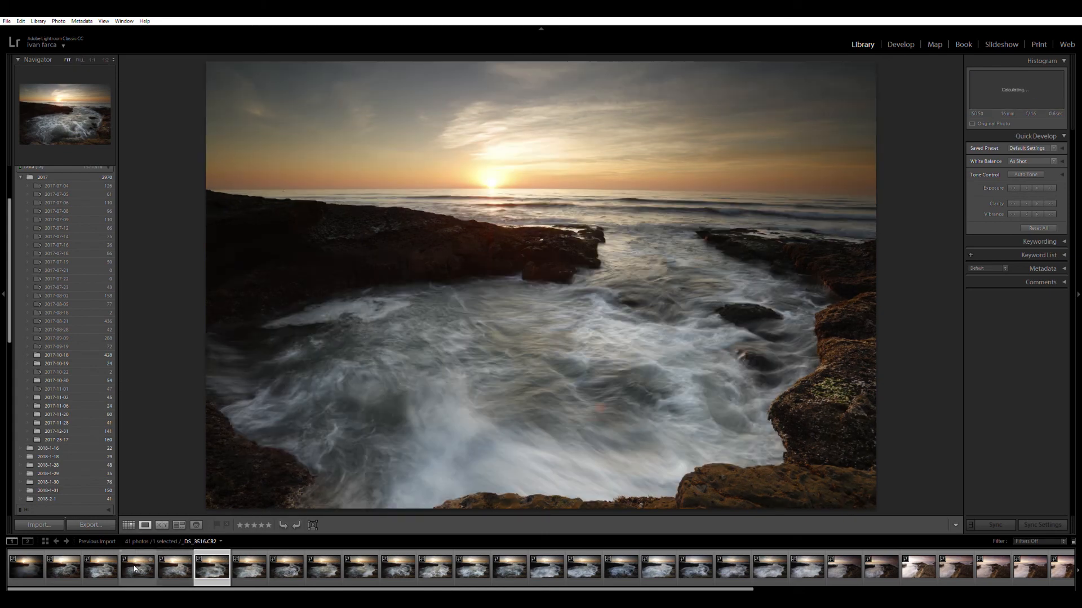
pyautogui.press('Right')
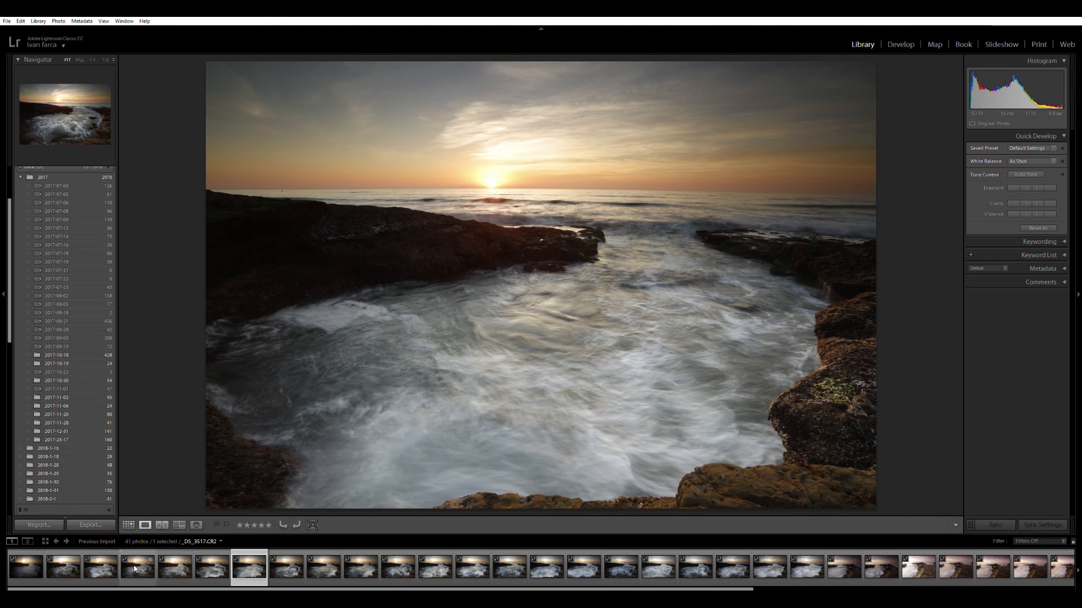
pyautogui.press('Right')
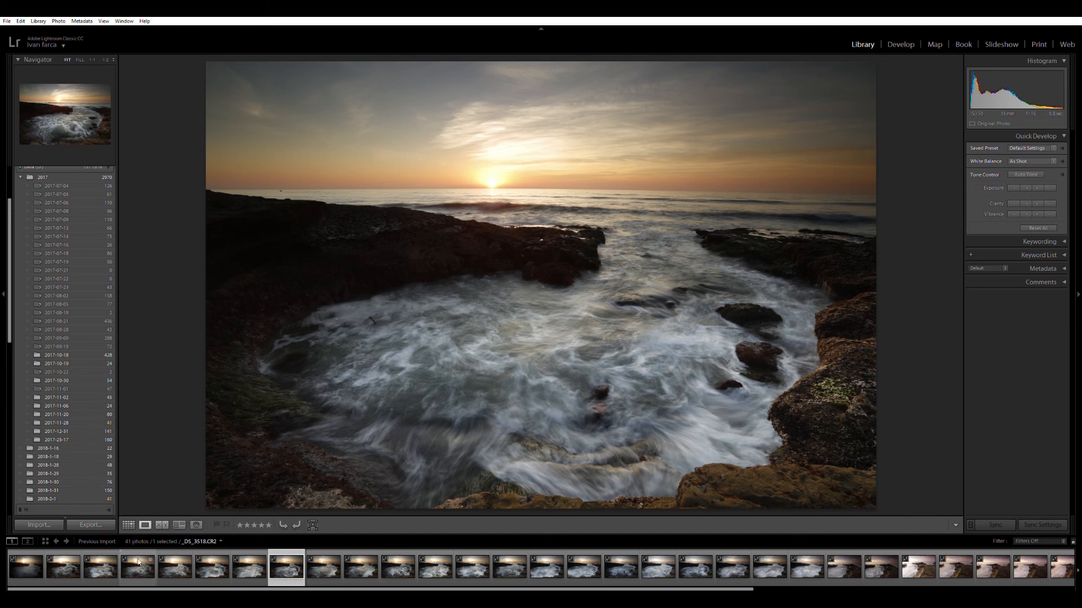
# Inspect the small waterfall and rocks on the cove's right side in _DS_3518.CR2 at close zoom, then return to the full photo
pyautogui.click(834, 284)
pyautogui.moveTo(833, 285); pyautogui.dragTo(479, 245)
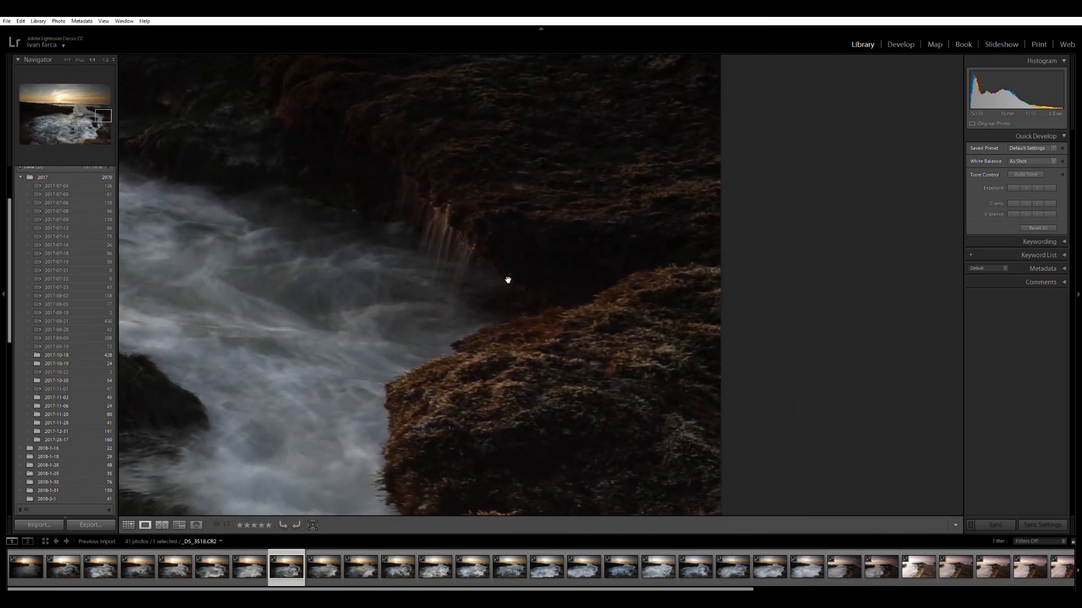
pyautogui.click(417, 275)
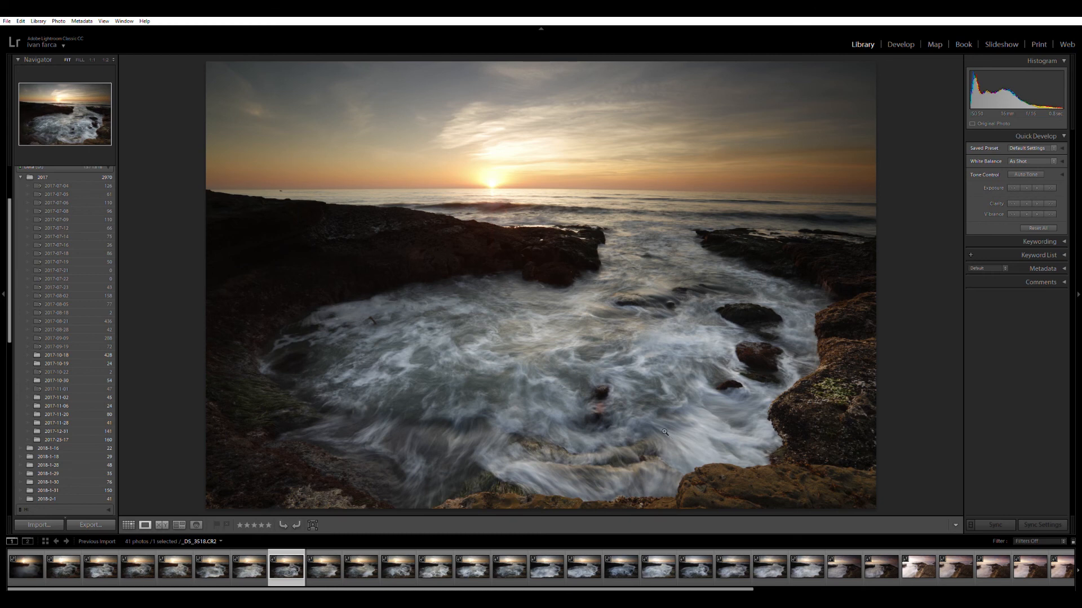
# Review the remaining cove photos one by one from _DS_3519.CR2 up to _DS_3529.CR2
pyautogui.press('Right')
pyautogui.press('Right')
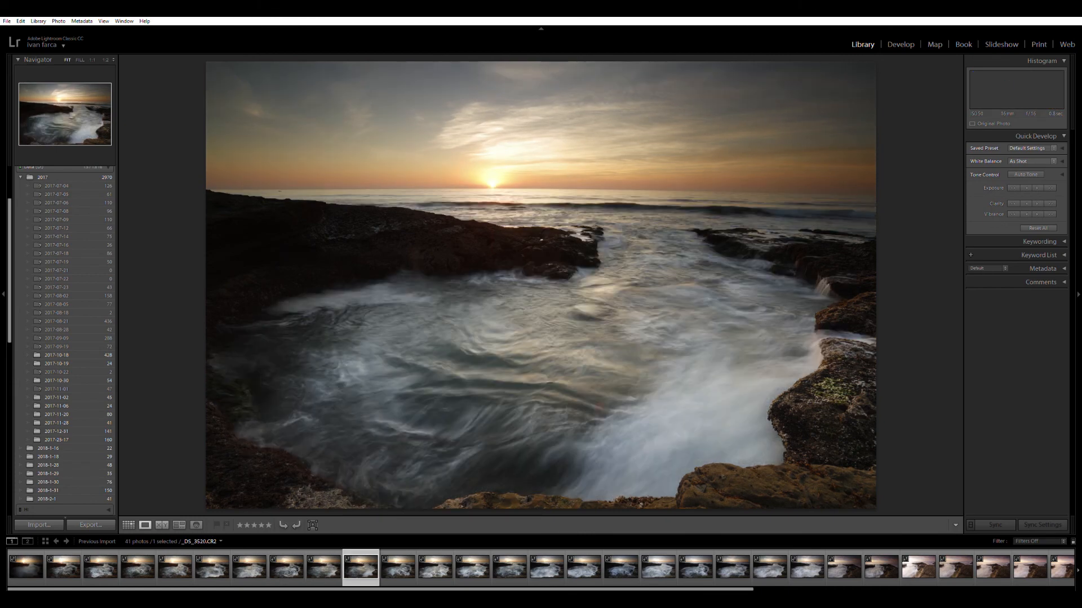
pyautogui.press('Right')
pyautogui.press('Right')
pyautogui.press('Right')
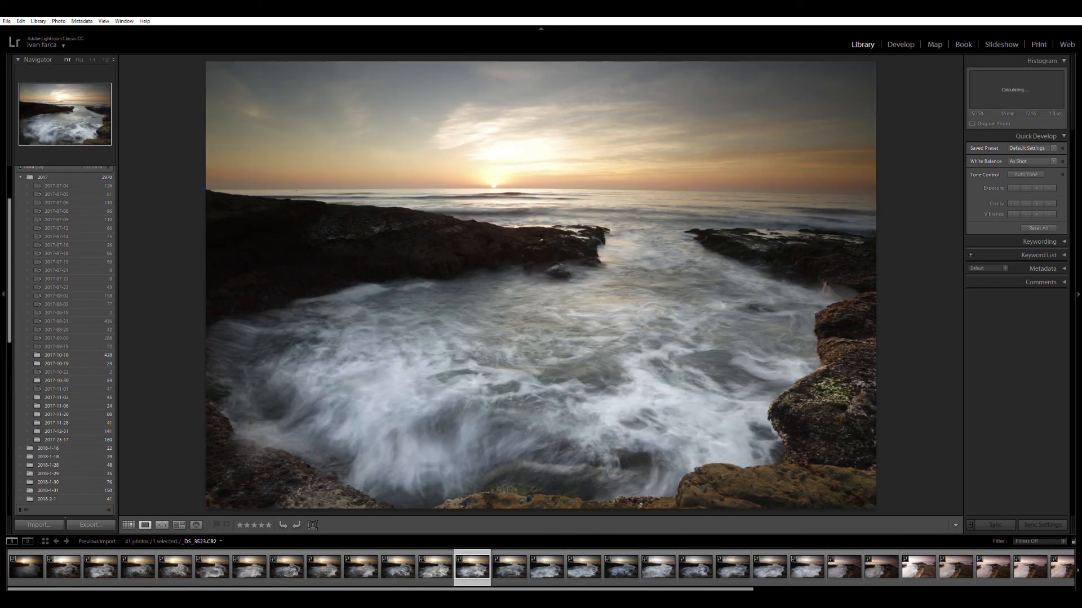
pyautogui.press('Right')
pyautogui.press('Right')
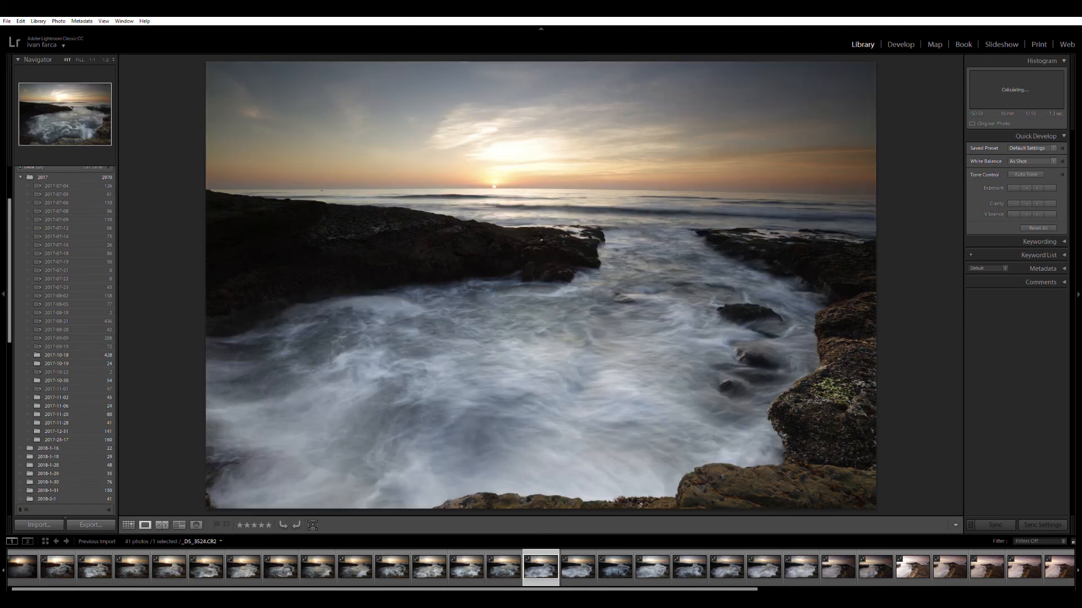
pyautogui.press('Right')
pyautogui.press('Right')
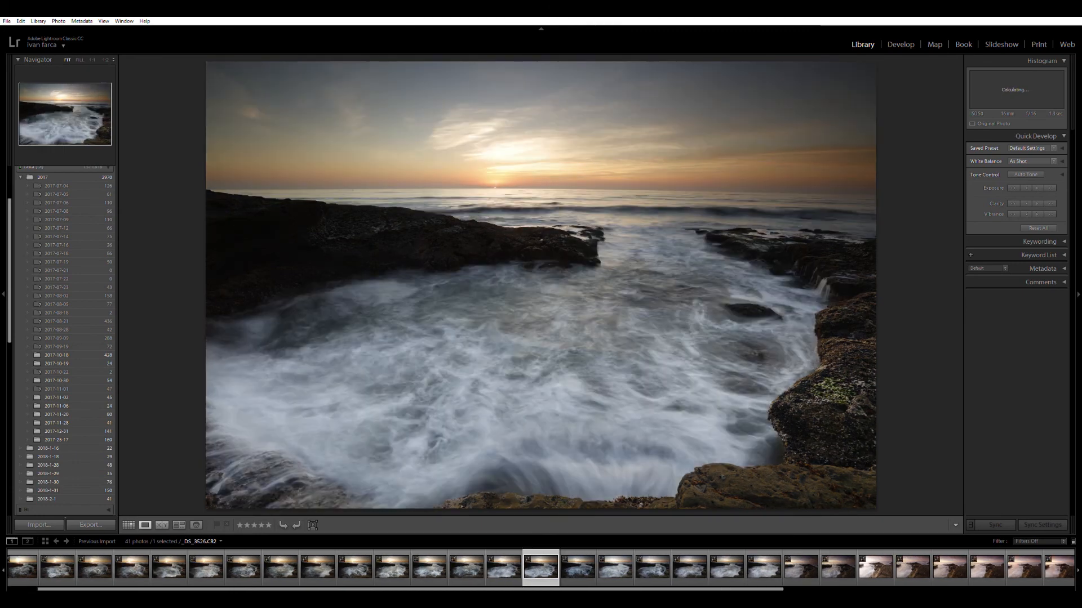
pyautogui.press('Right')
pyautogui.press('Right')
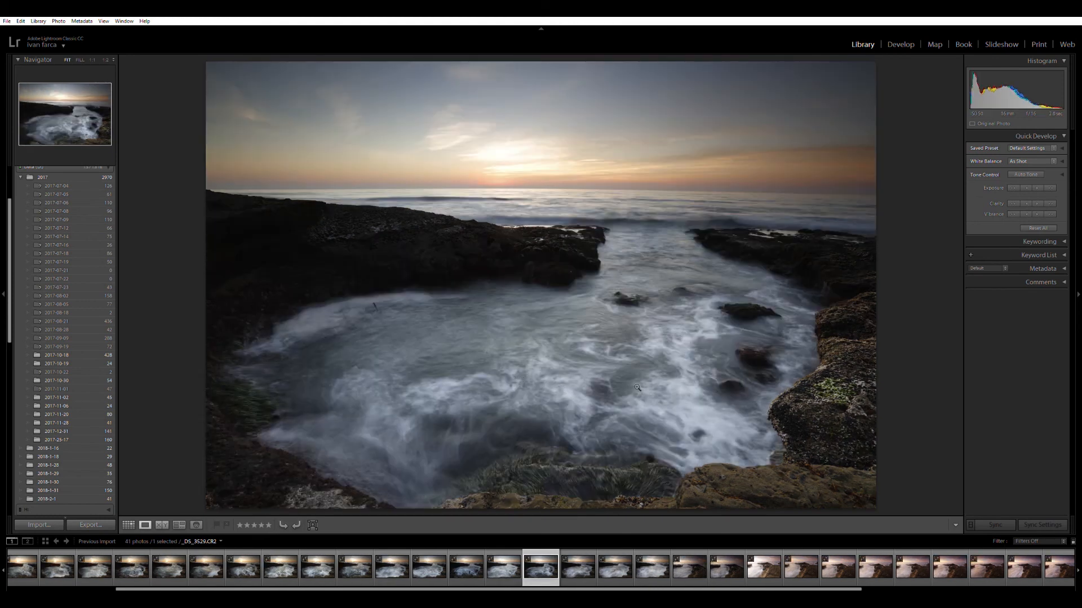
# Review the rocky headland photos with the pier, starting from _DS_3533.CR2
pyautogui.click(693, 566)
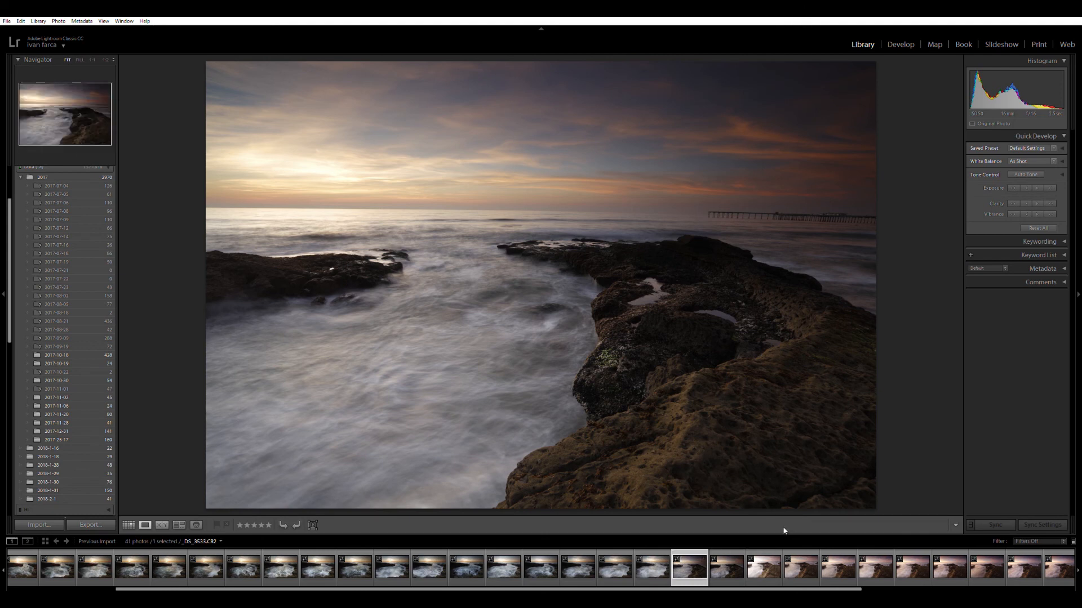
pyautogui.press('Right')
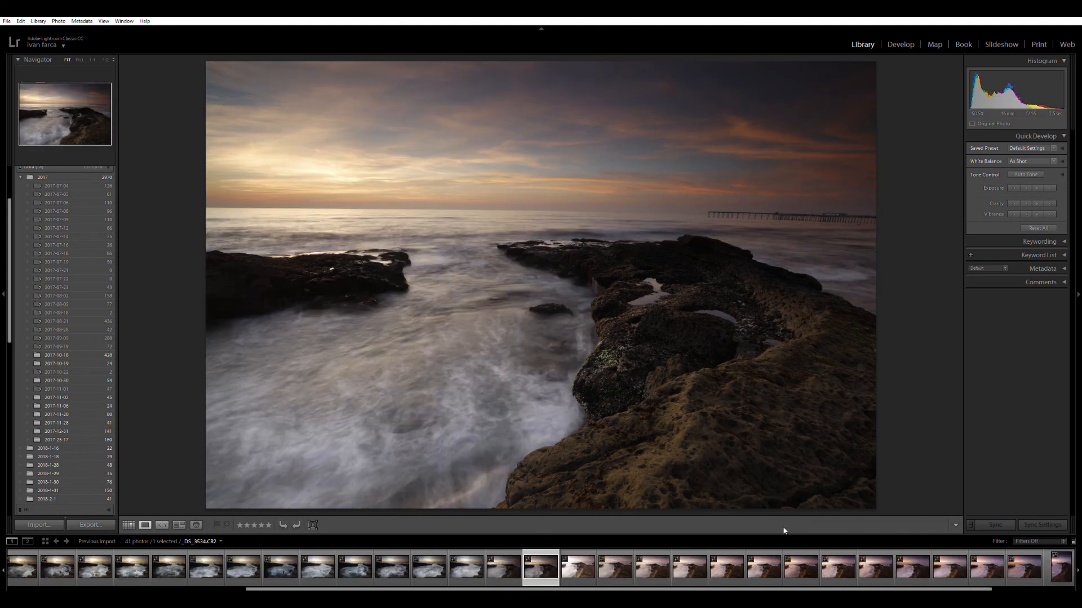
pyautogui.press('Right')
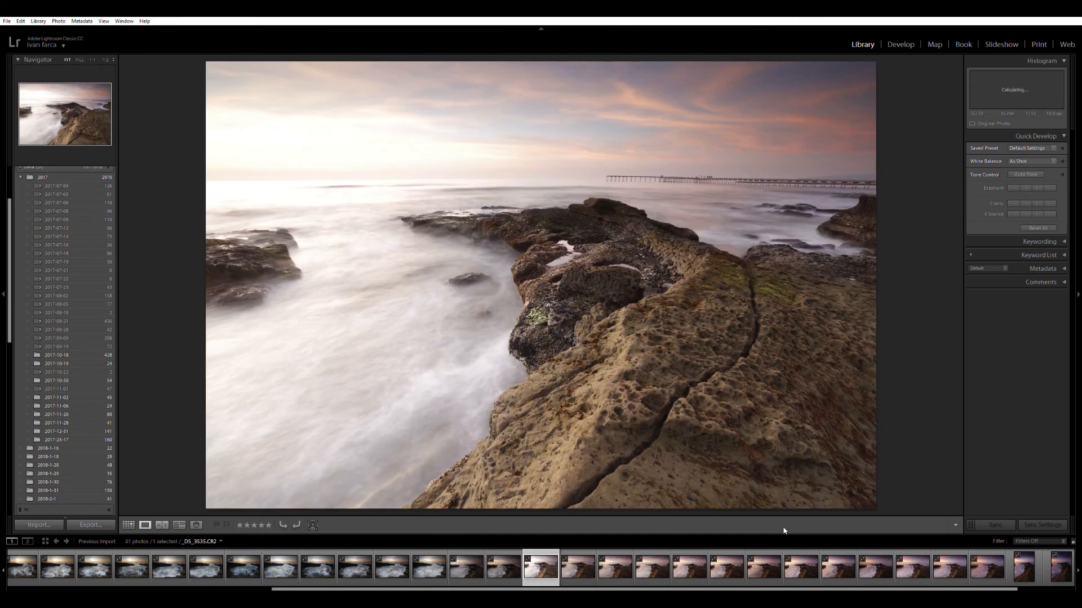
pyautogui.press('Right')
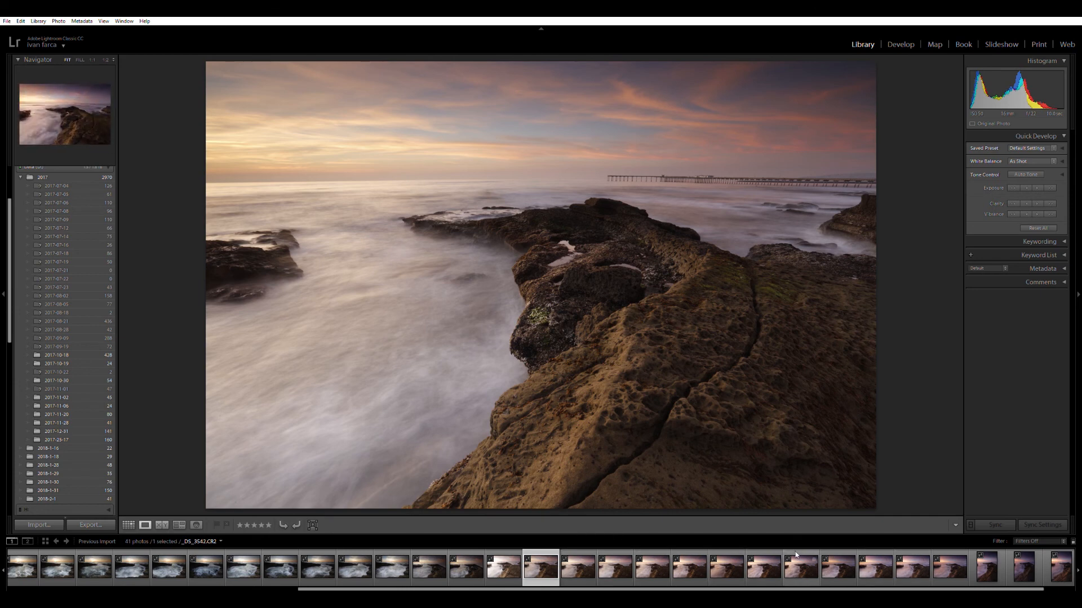
# Open _DS_3544.CR2, examine the water running off the rock ledge at close zoom, and return to the full photo
pyautogui.click(837, 566)
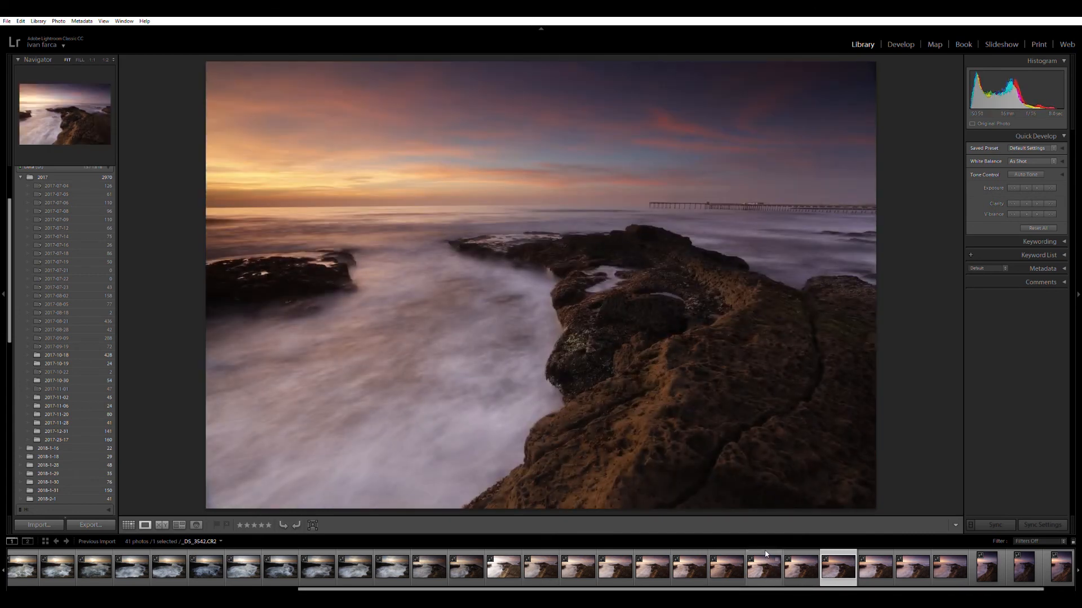
pyautogui.click(554, 268)
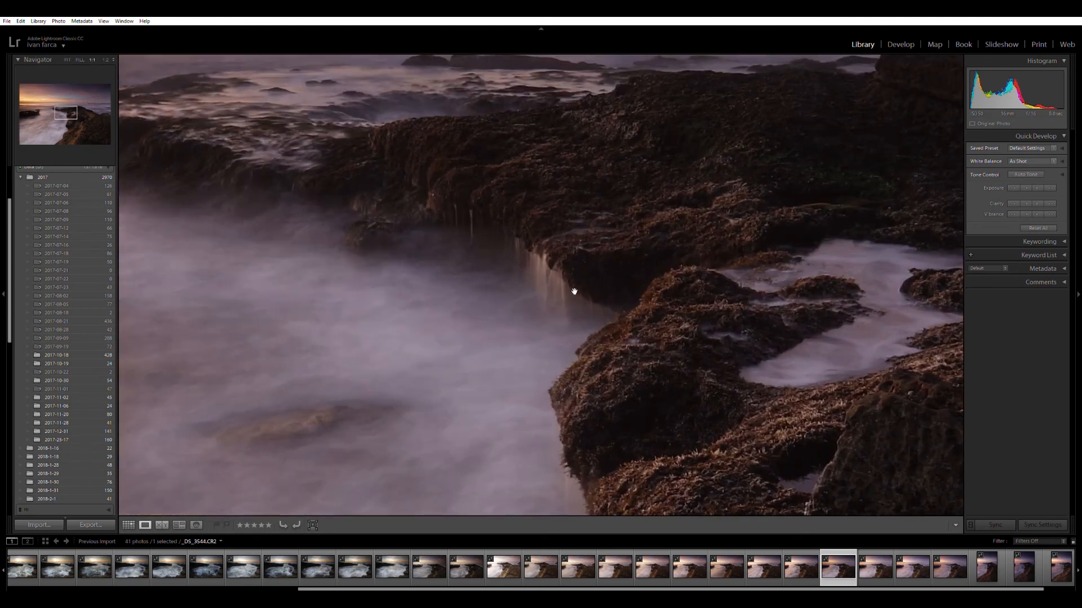
pyautogui.click(507, 270)
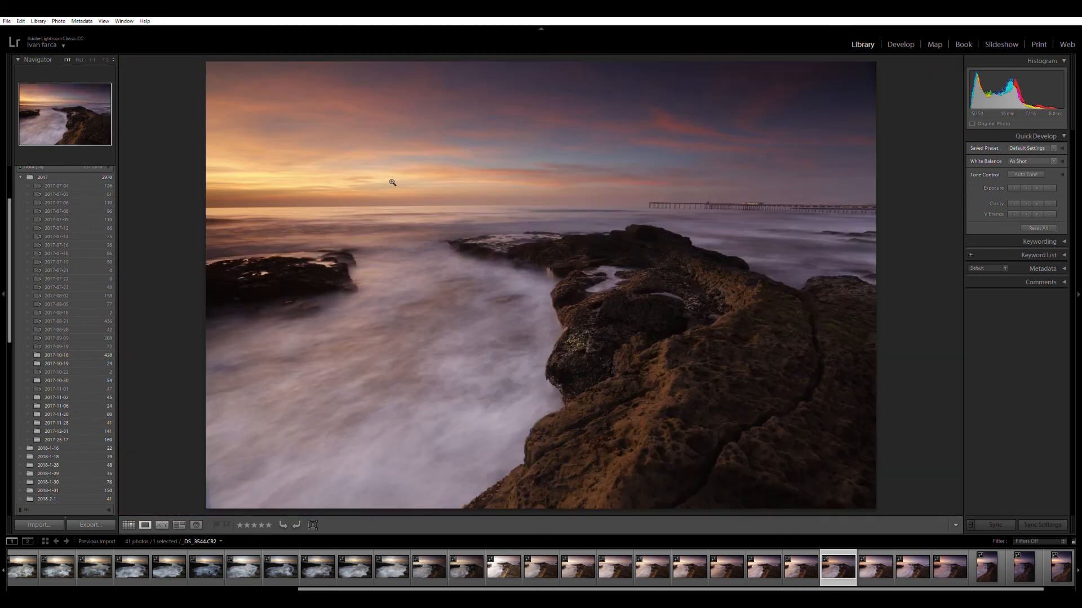
# Compare the last landscape-format headland photos with the portrait-format ones up to _DS_3551.CR2
pyautogui.click(901, 563)
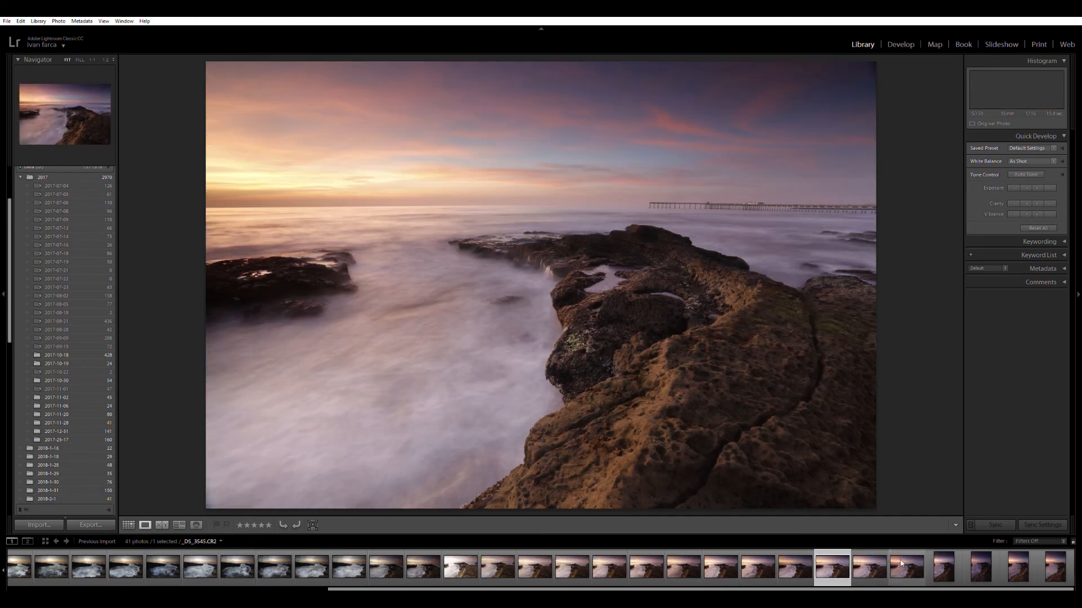
pyautogui.press('Right')
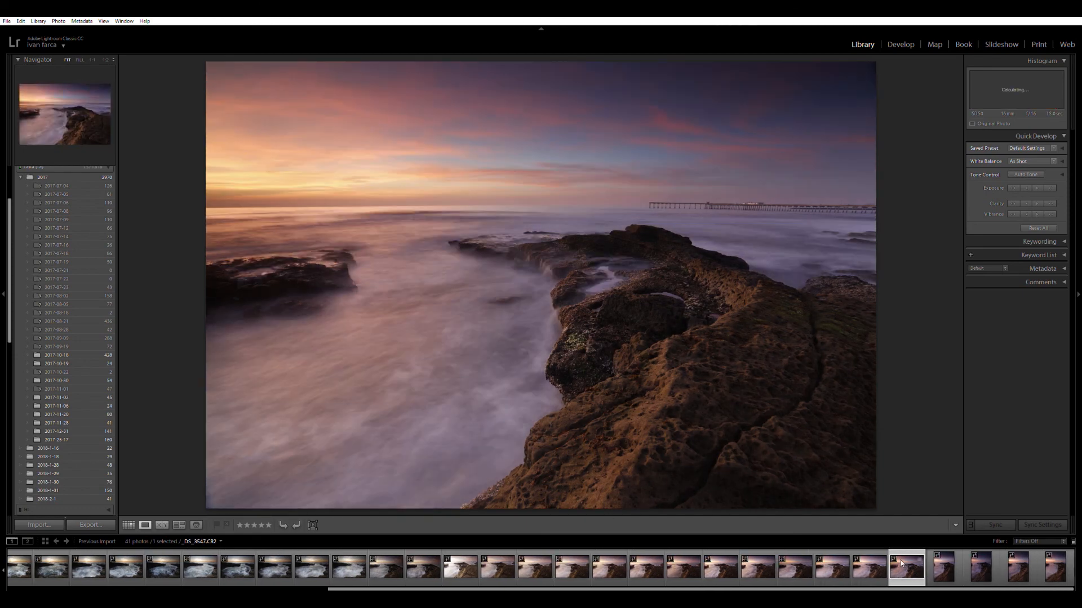
pyautogui.press('Right')
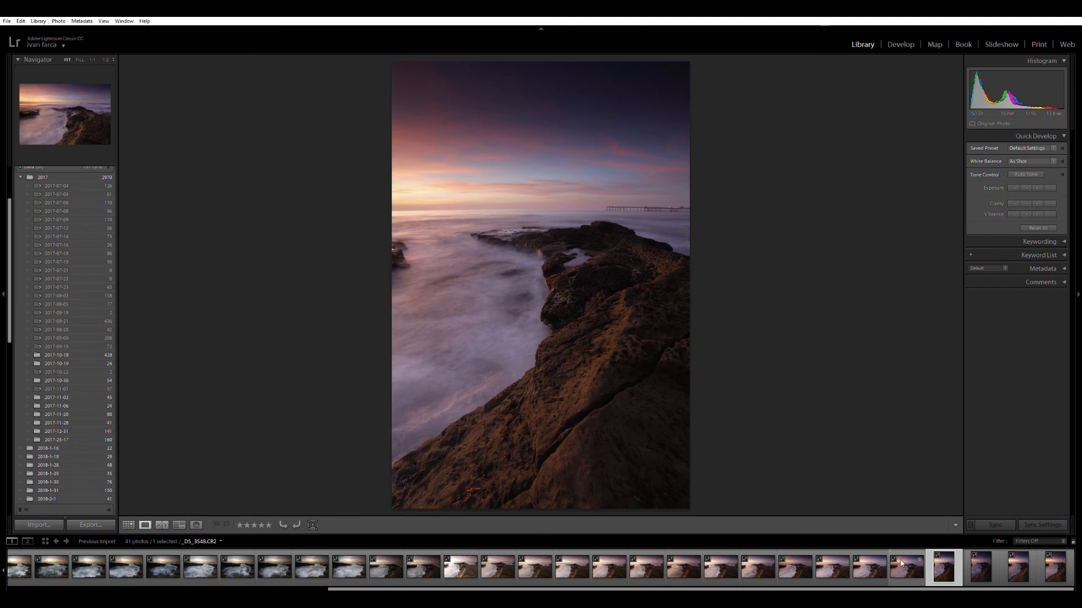
pyautogui.click(901, 563)
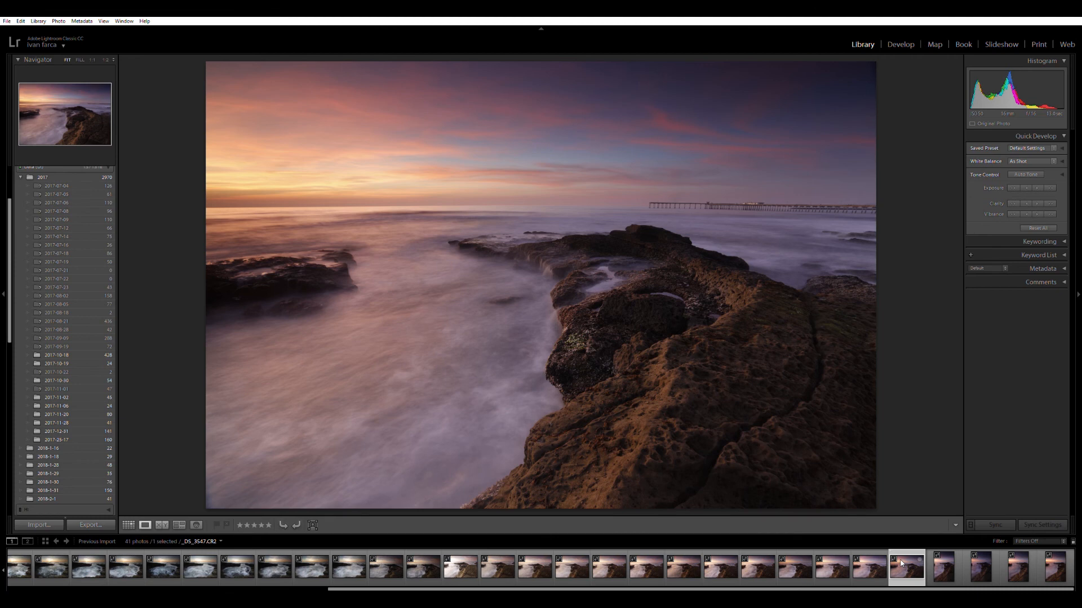
pyautogui.press('Right')
pyautogui.press('Right')
pyautogui.press('Right')
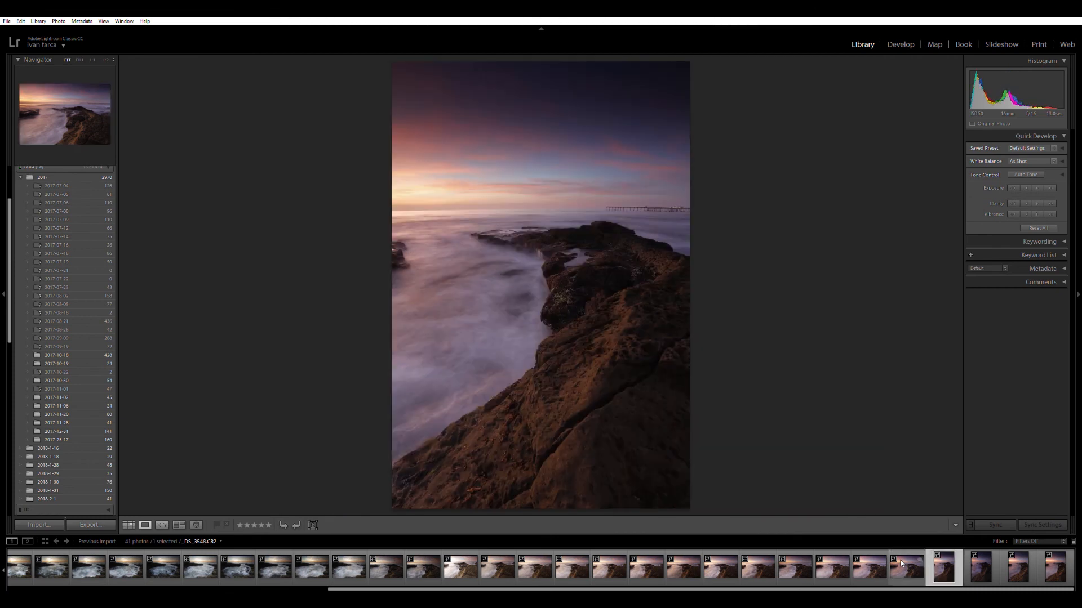
pyautogui.press('Right')
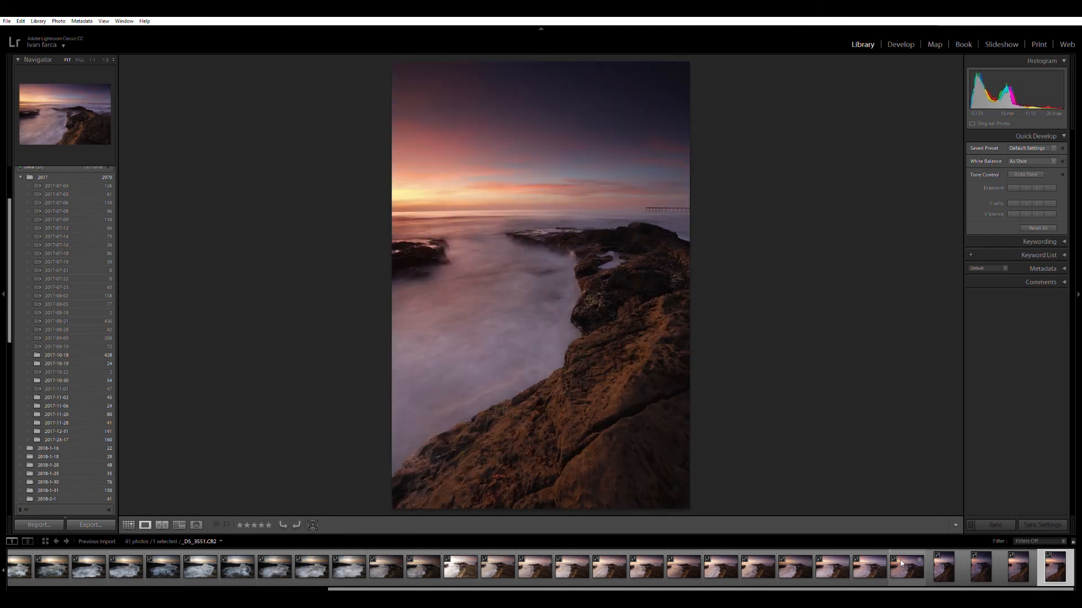
# Compare the last portrait photos and examine the waterfall on the rock ledge in _DS_3551.CR2 at close zoom
pyautogui.press('Left')
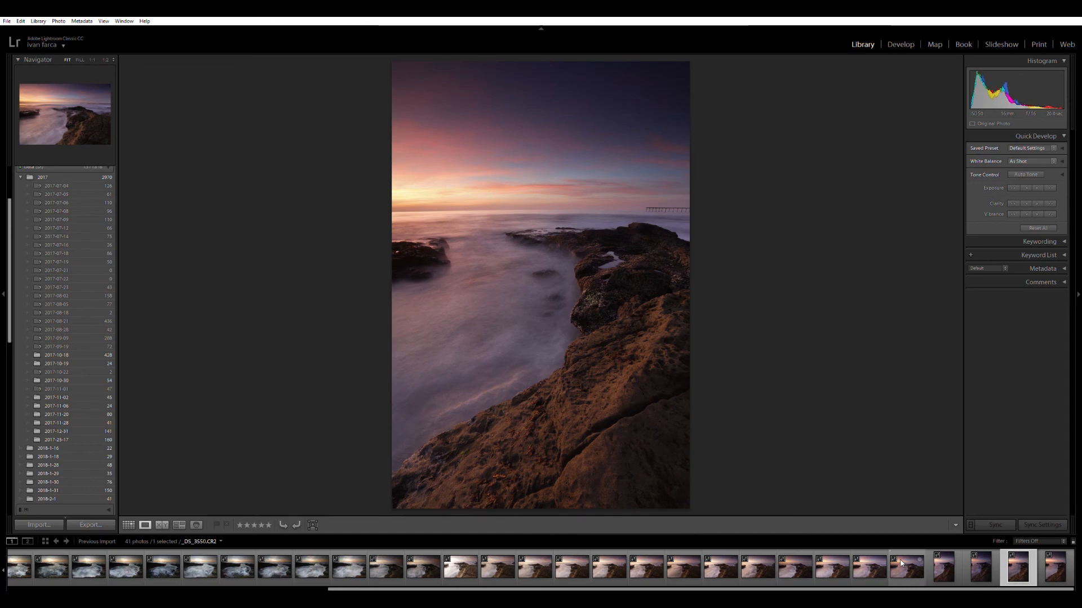
pyautogui.press('Left')
pyautogui.press('Right')
pyautogui.press('Right')
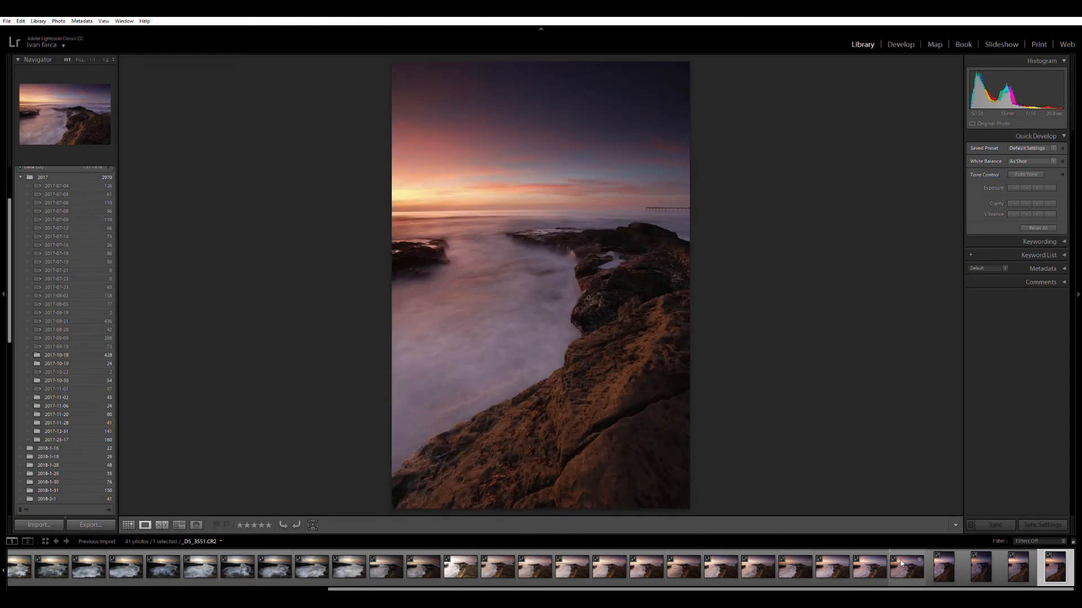
pyautogui.click(575, 246)
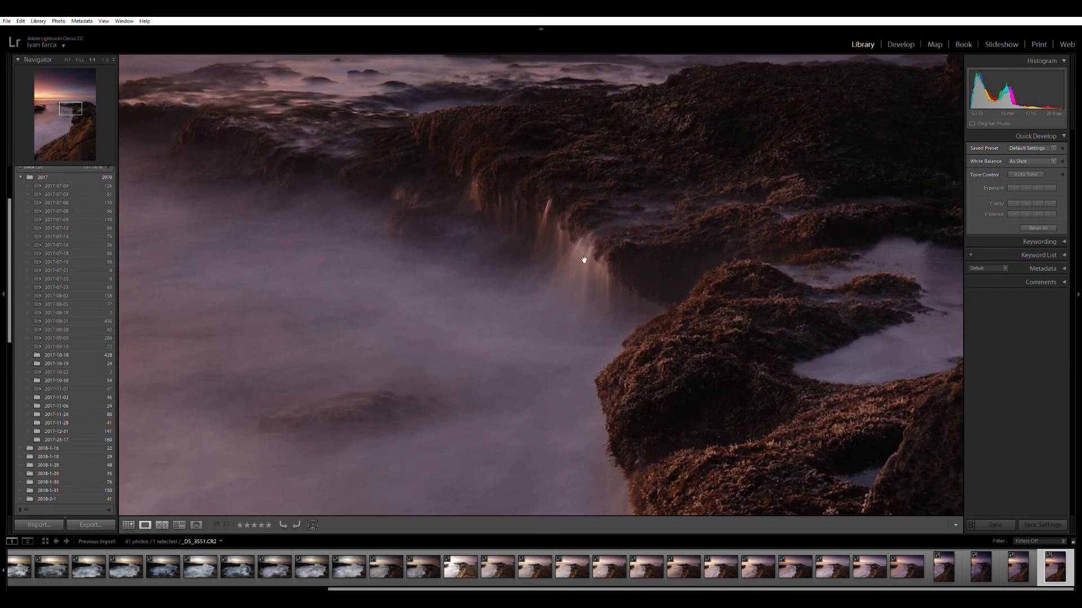
pyautogui.click(589, 304)
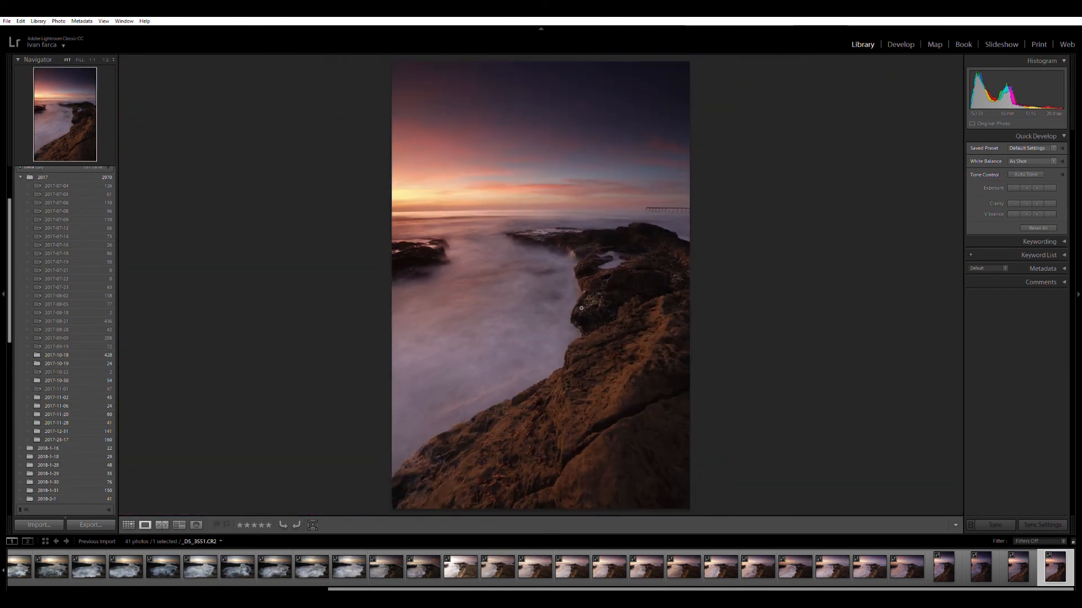
# Go back to the landscape photo _DS_3547.CR2 and examine the rock ledge and flowing water at a closer zoom
pyautogui.click(902, 569)
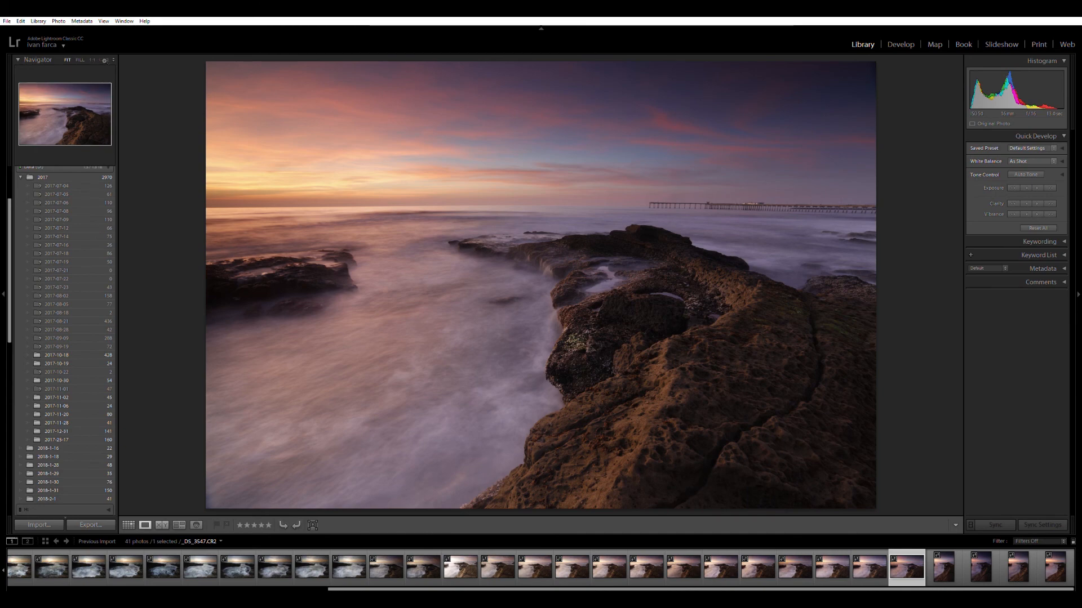
pyautogui.click(105, 59)
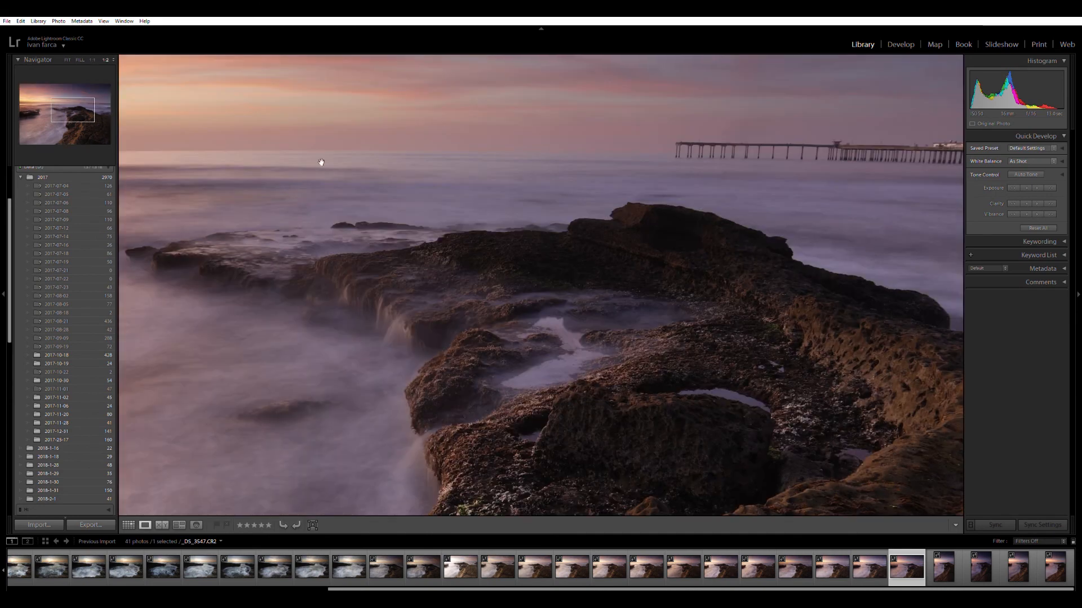
pyautogui.moveTo(550, 314); pyautogui.dragTo(679, 233)
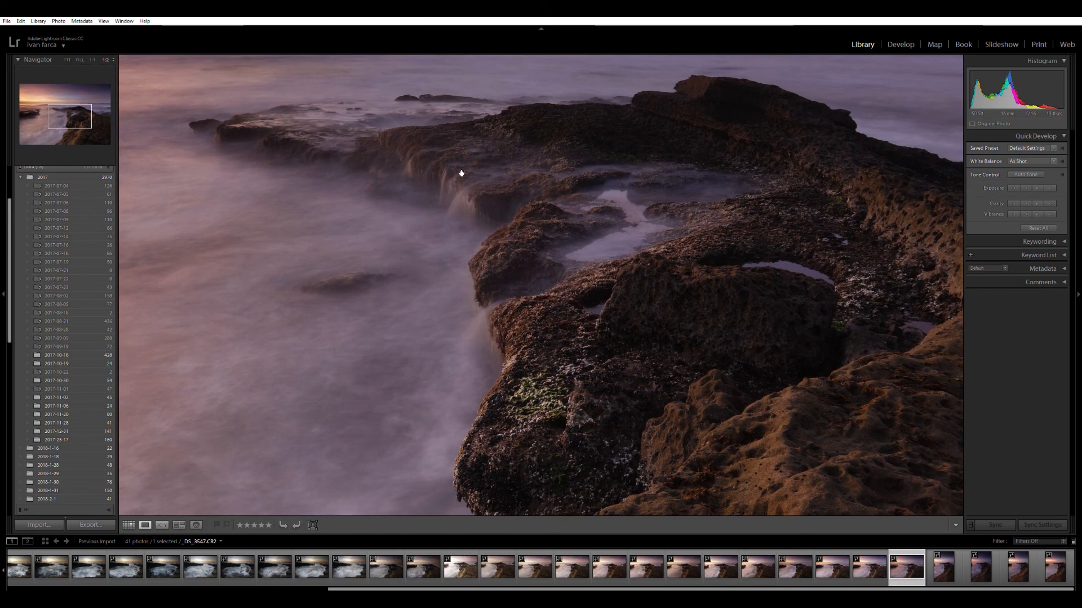
# Compare the water on the rock ledge at close zoom from _DS_3547.CR2 back to _DS_3544.CR2, and return to the full photo
pyautogui.press('Left')
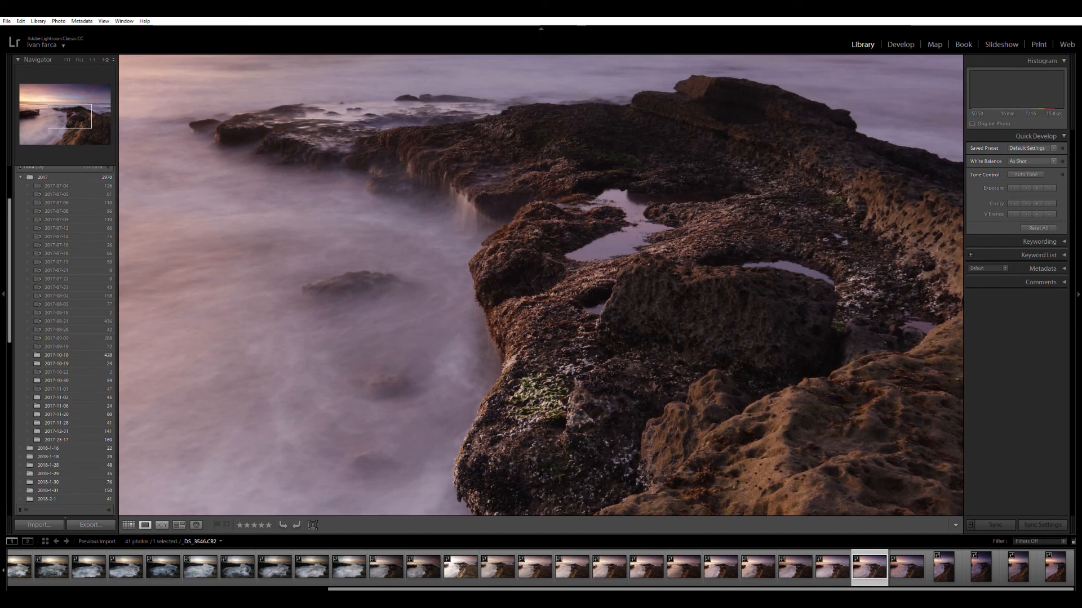
pyautogui.press('Left')
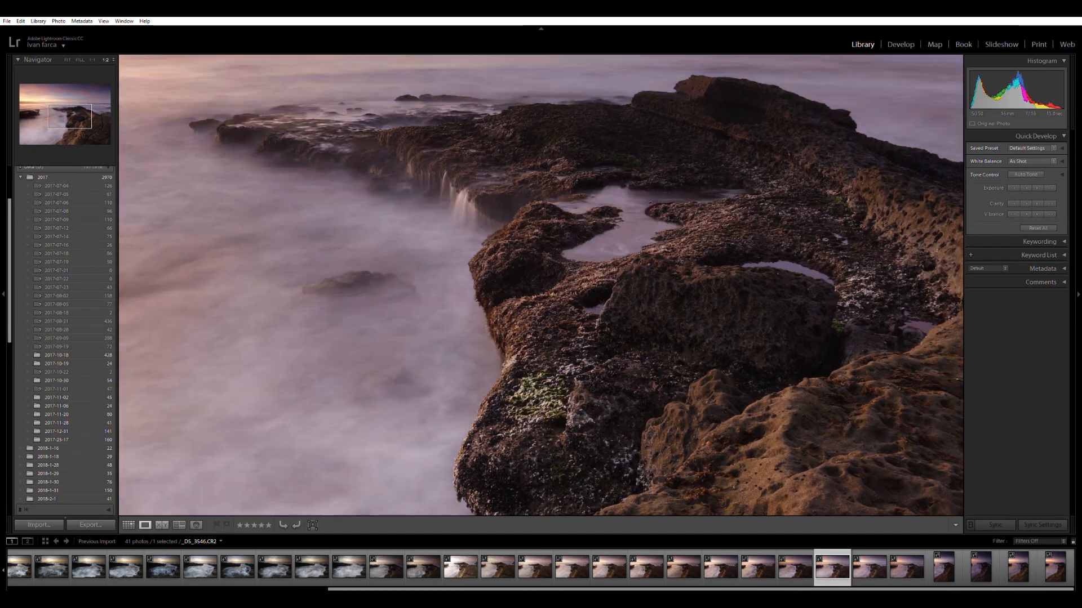
pyautogui.press('Left')
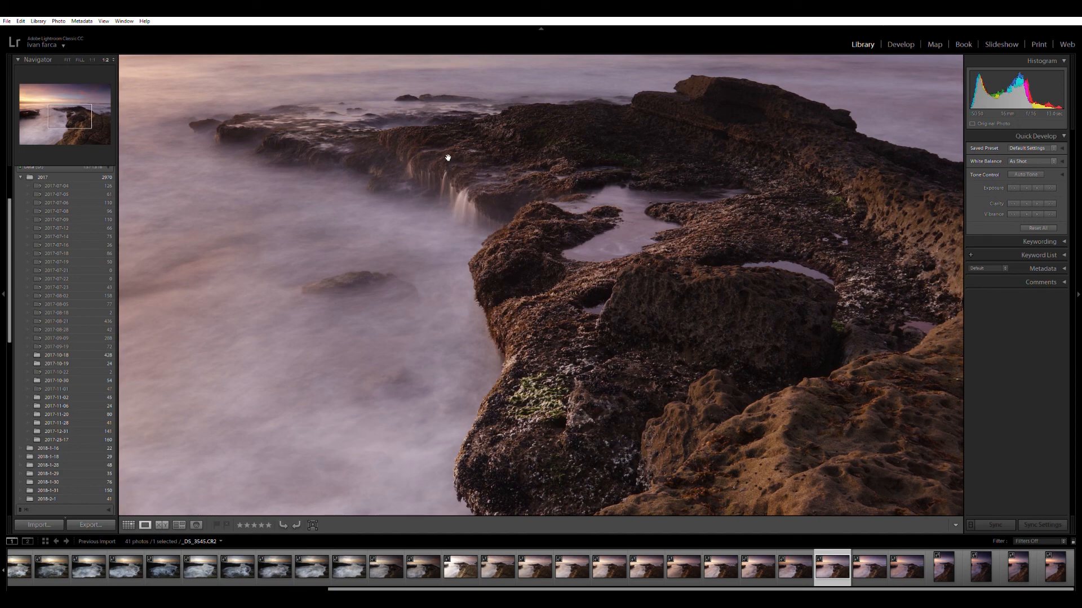
pyautogui.press('Left')
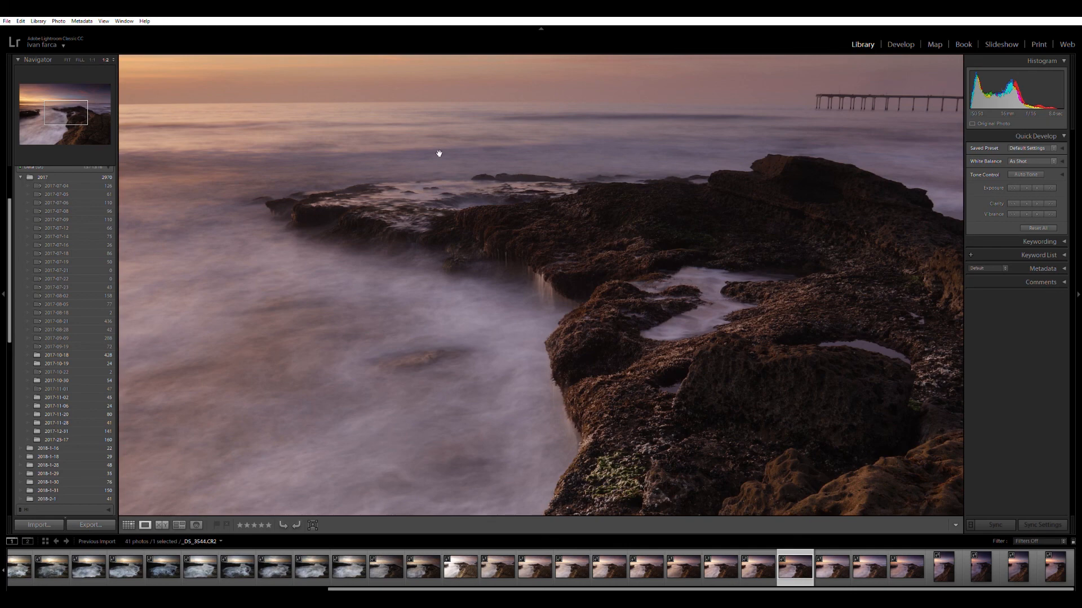
pyautogui.click(394, 218)
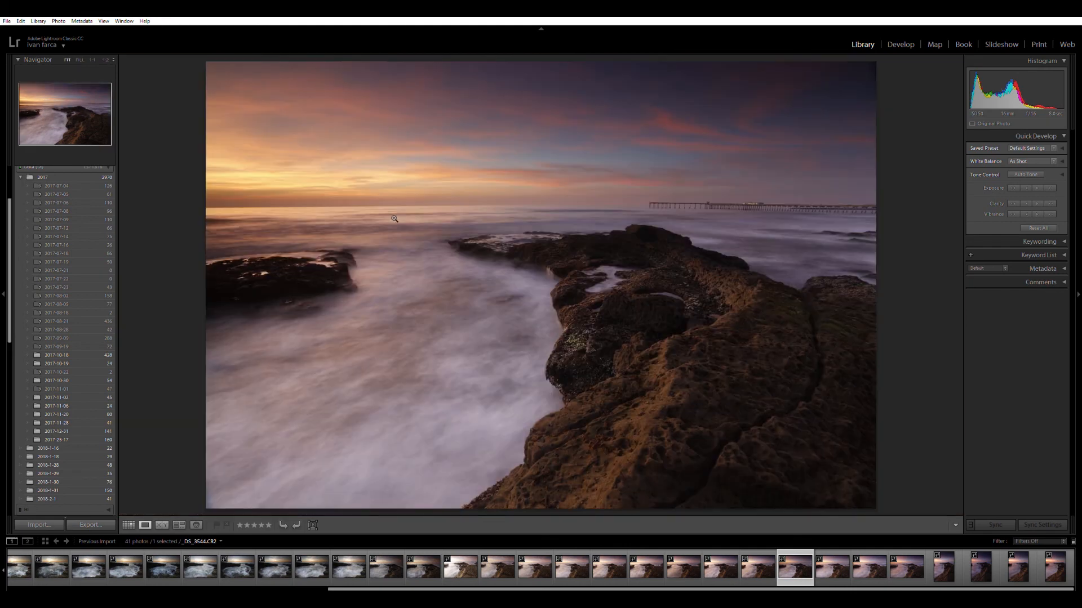
# Go forward to the landscape photo _DS_3547.CR2 and open it in the Develop module
pyautogui.press('Right')
pyautogui.press('Right')
pyautogui.press('Right')
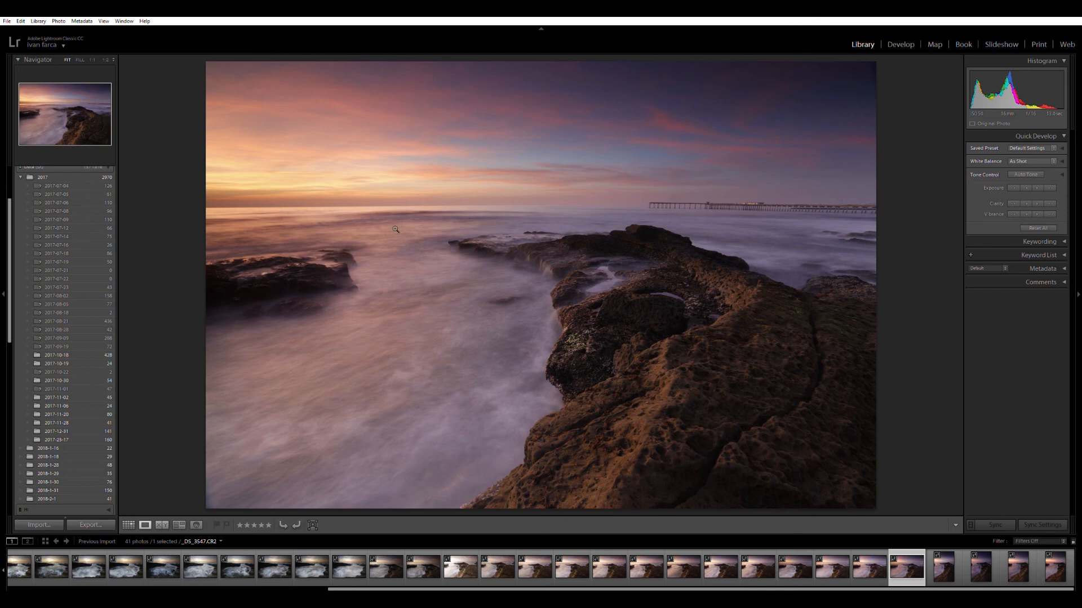
pyautogui.click(899, 44)
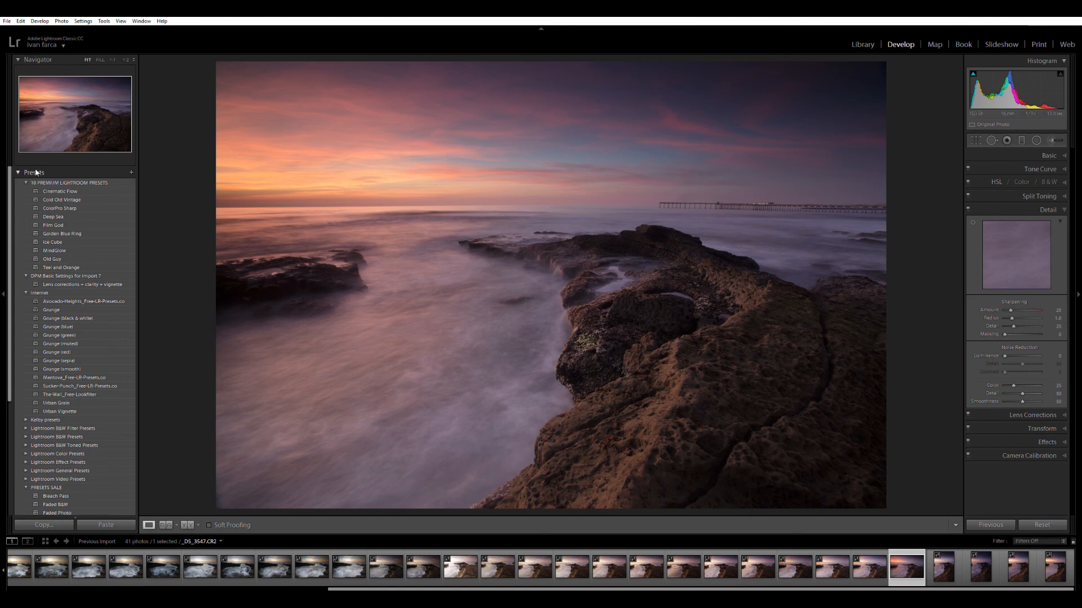
# Collapse all the open preset groups and list only the presets in the PRESETS SALE group
pyautogui.click(26, 183)
pyautogui.click(26, 192)
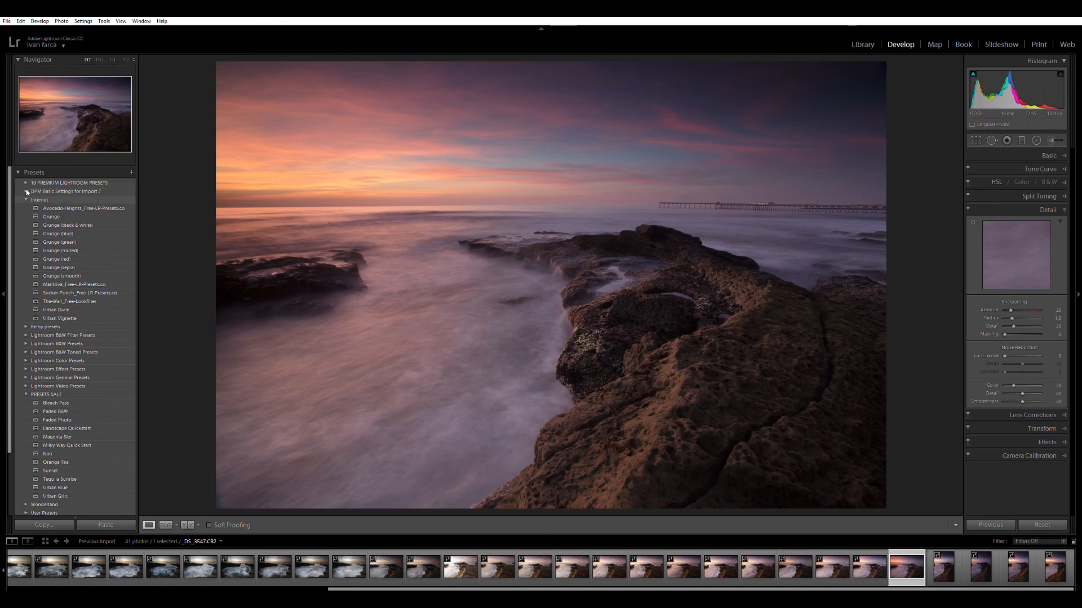
pyautogui.click(26, 199)
pyautogui.click(35, 276)
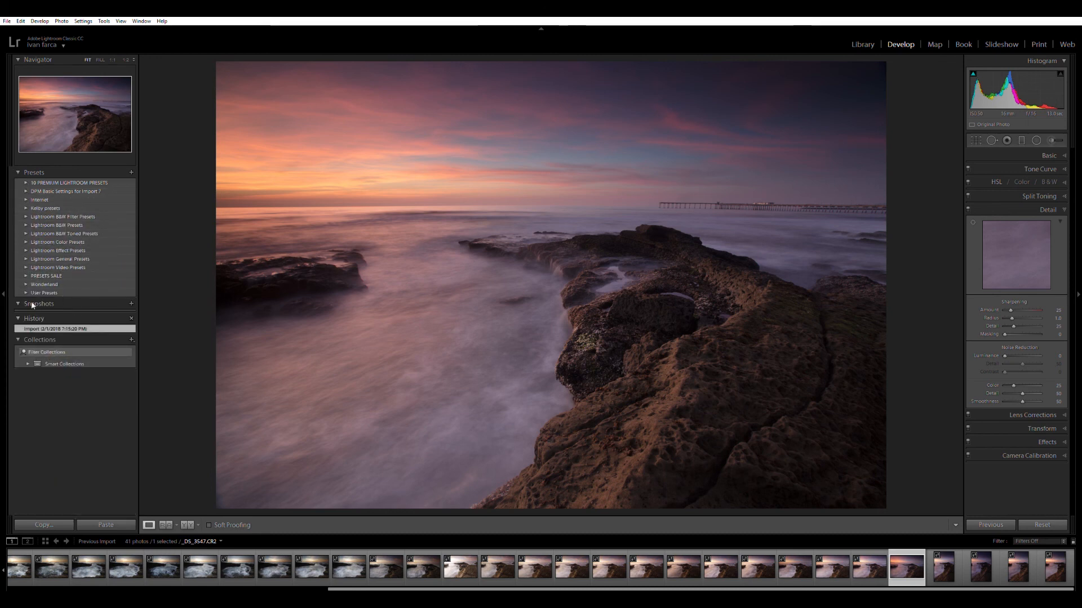
pyautogui.click(26, 276)
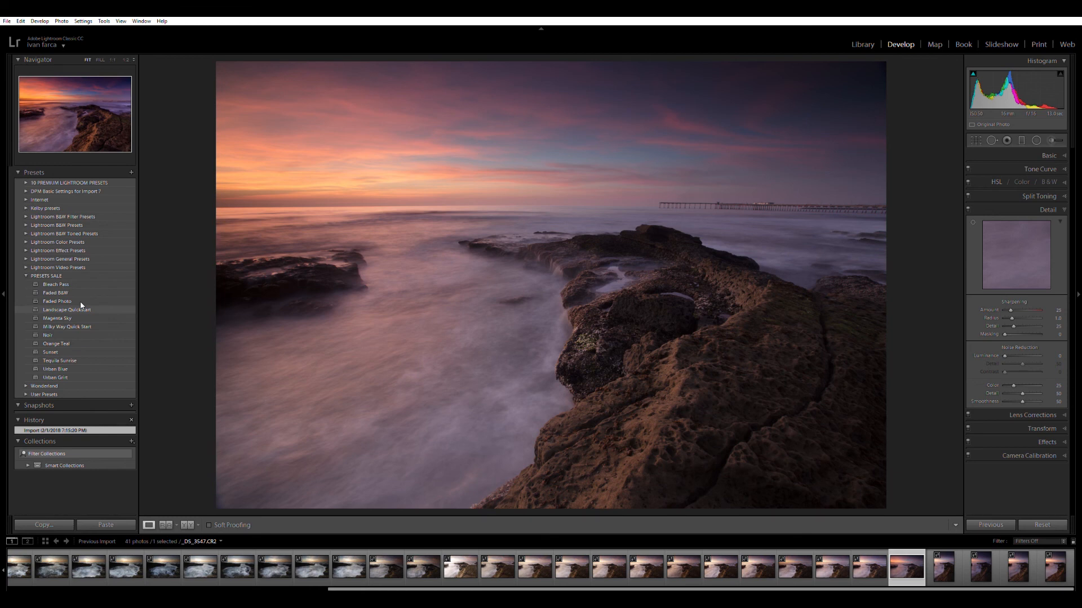
# Hide the presets area and widen the adjustment controls to get longer sliders
pyautogui.click(4, 260)
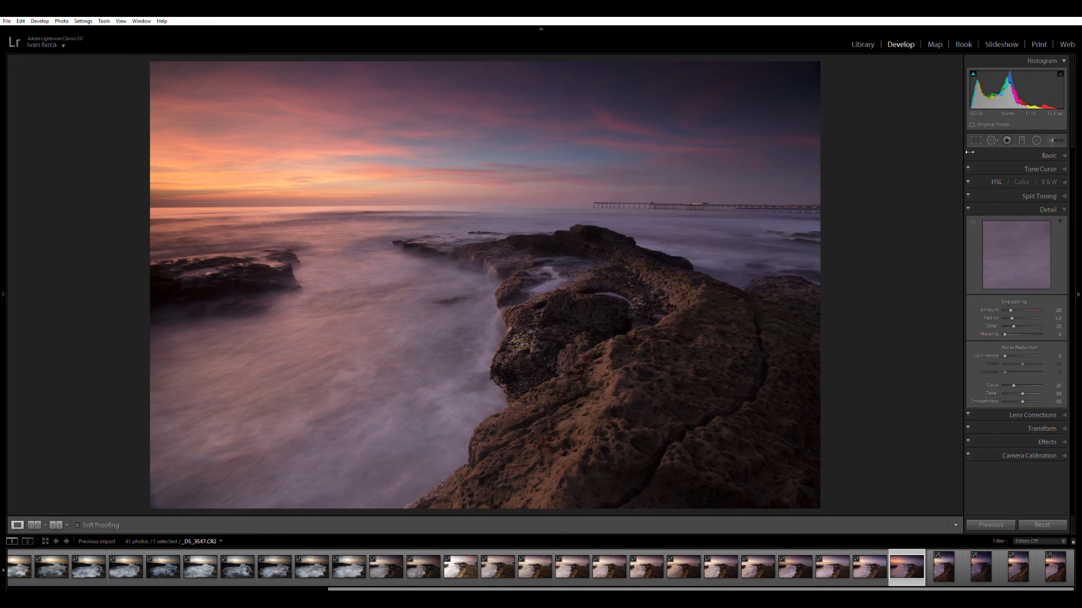
pyautogui.moveTo(967, 152); pyautogui.dragTo(873, 161)
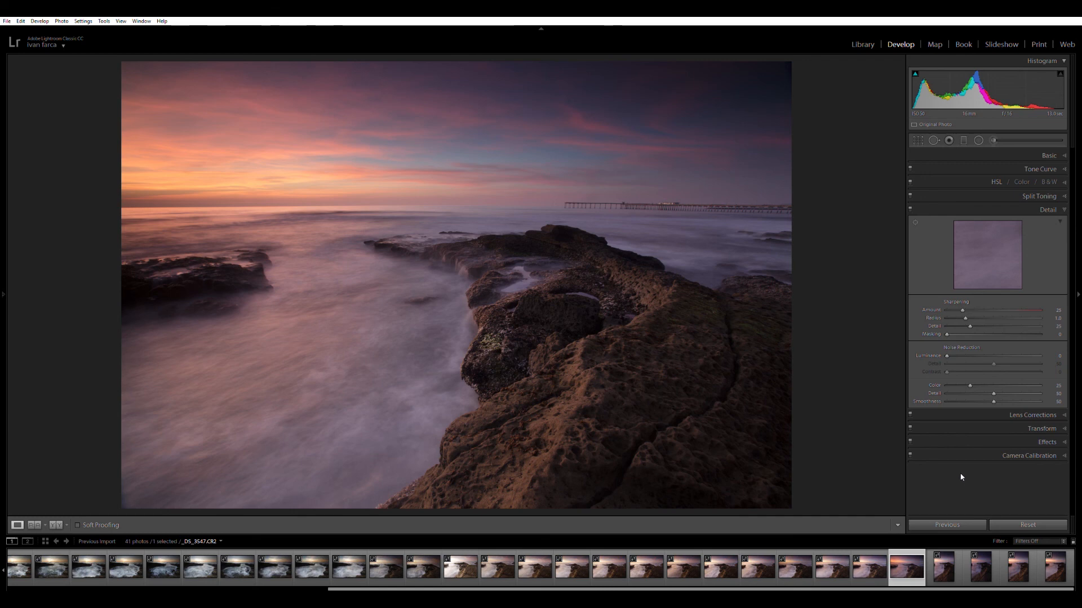
# Try the Camera Landscape profile in the camera calibration settings and set the profile back to Adobe Standard v2
pyautogui.click(995, 154)
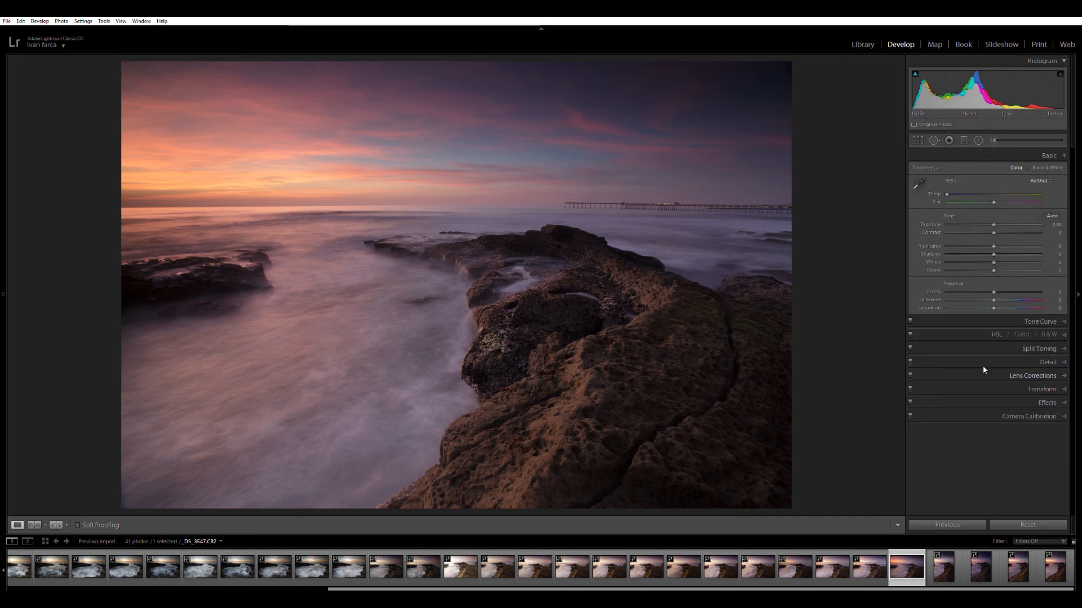
pyautogui.click(986, 402)
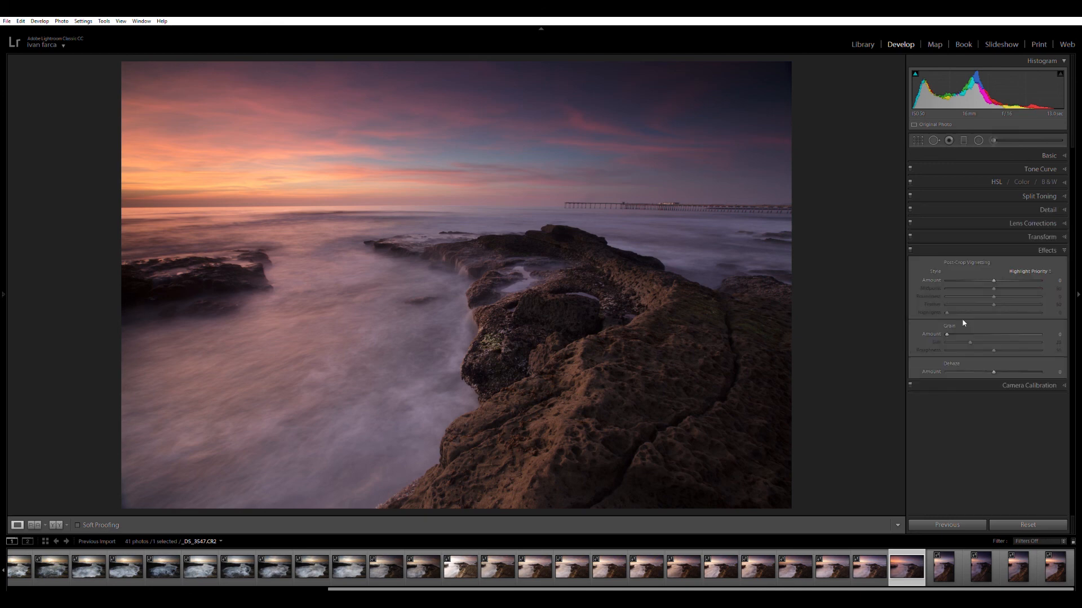
pyautogui.click(961, 386)
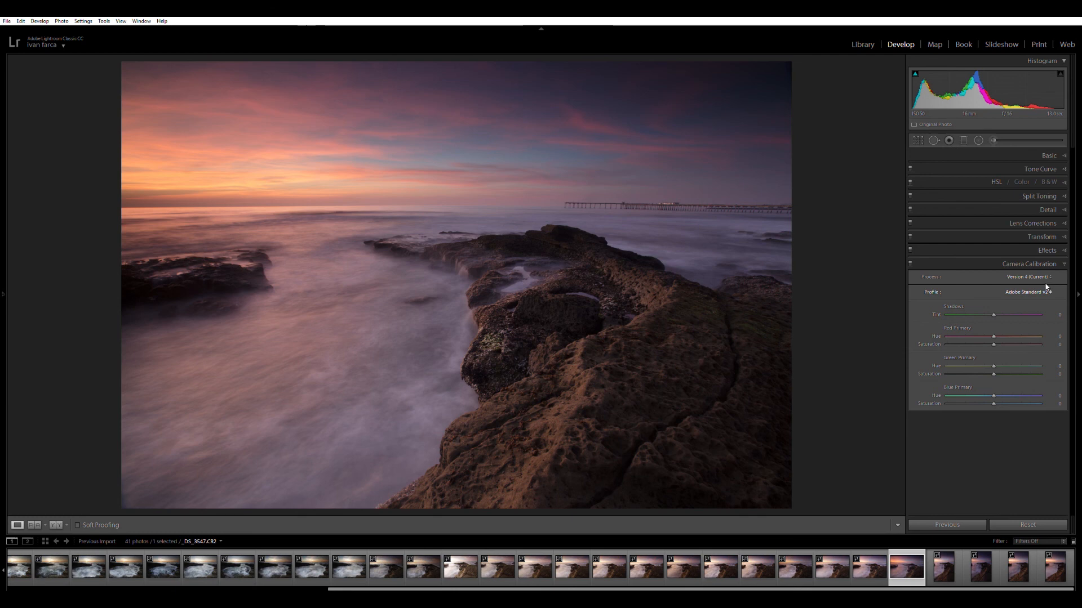
pyautogui.click(1022, 325)
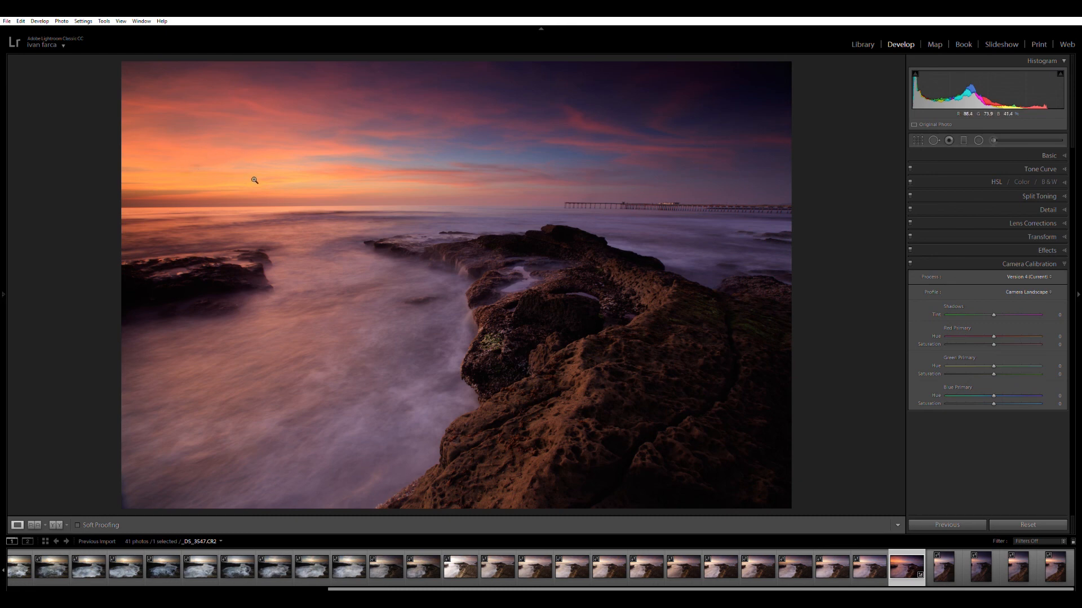
pyautogui.click(1036, 292)
pyautogui.click(1015, 307)
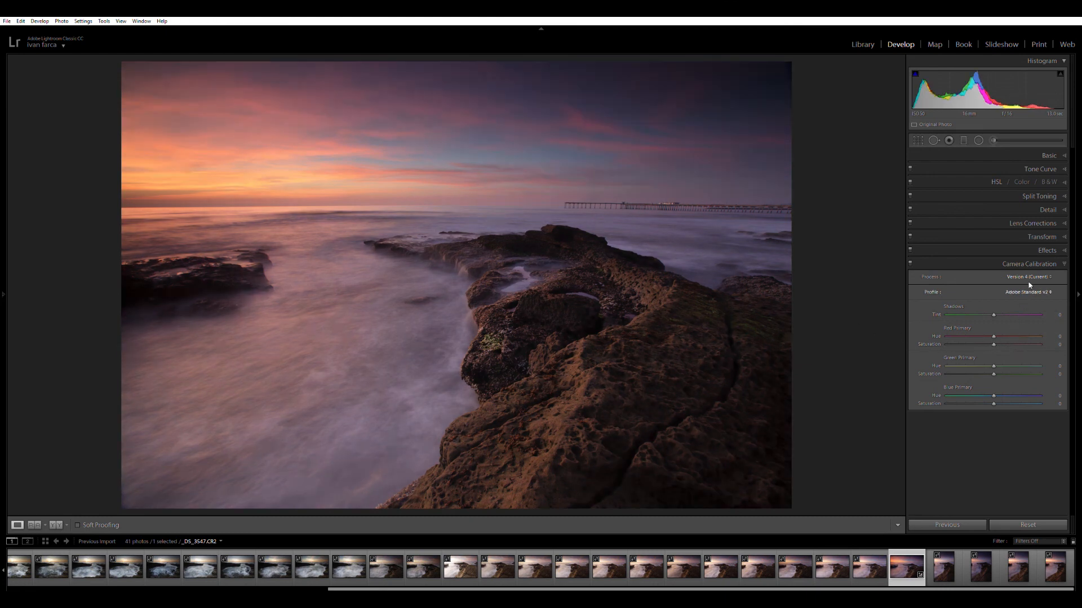
# Raise the Dehaze amount of the photo to about +20 in the effects settings
pyautogui.click(1052, 245)
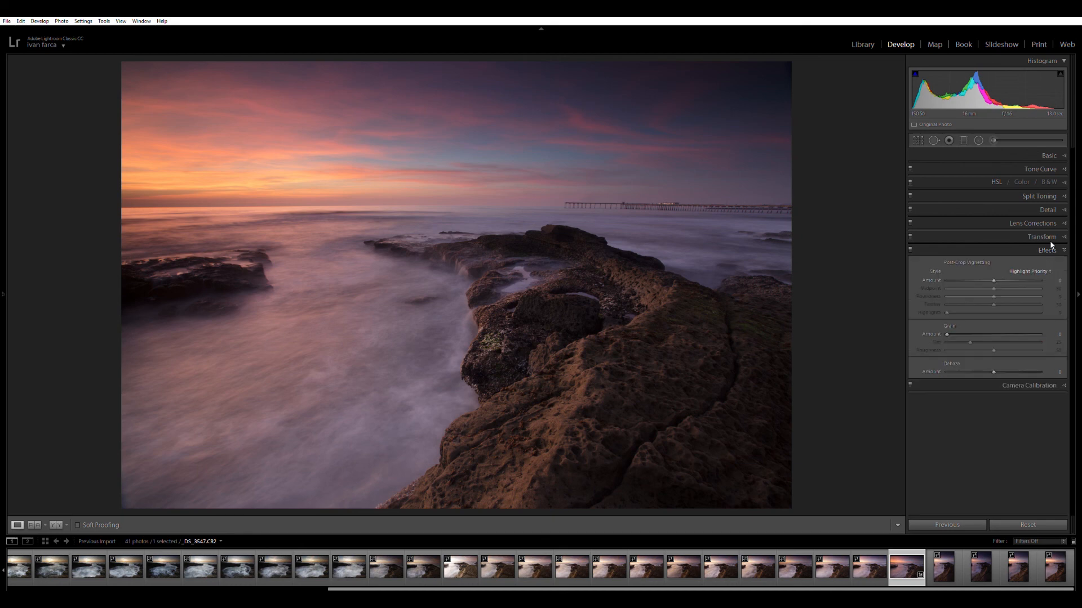
pyautogui.moveTo(994, 368); pyautogui.dragTo(1005, 368)
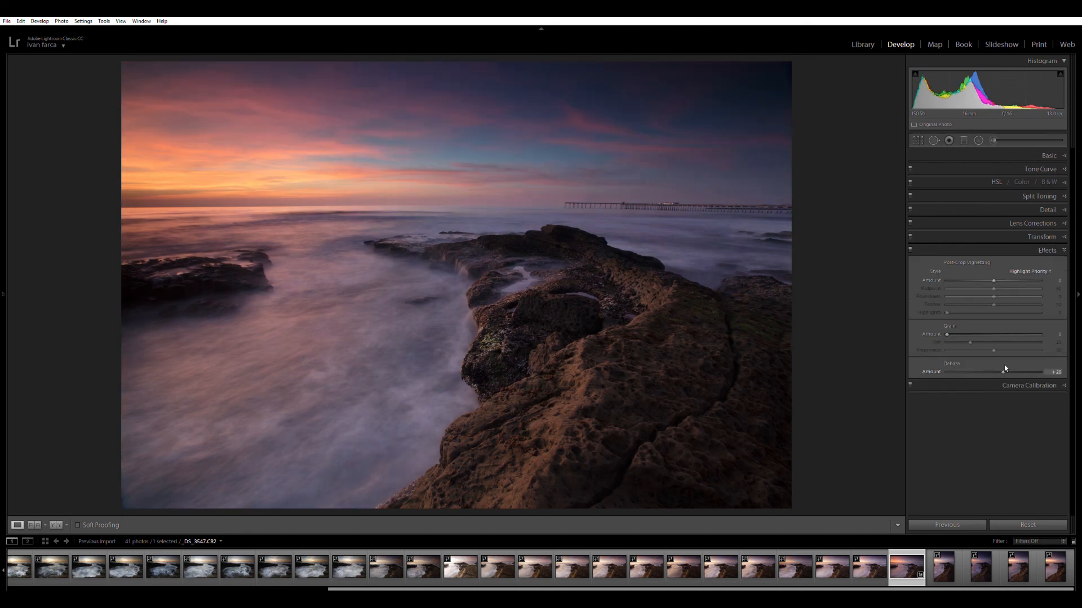
pyautogui.moveTo(1005, 368); pyautogui.dragTo(1005, 369)
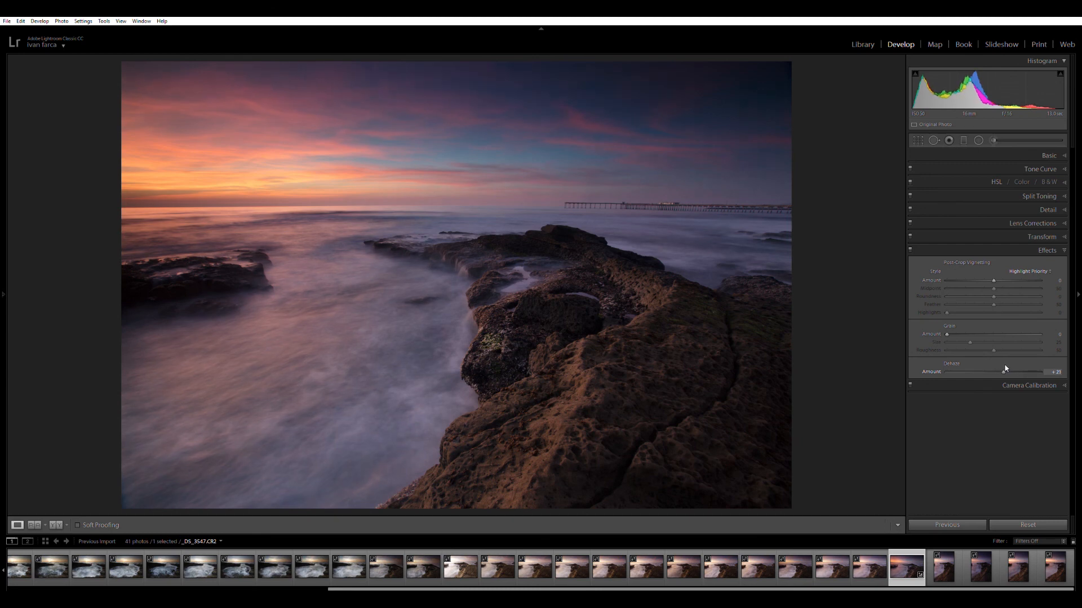
# Remove chromatic aberration and enable the lens profile corrections for the Canon EF 16-35mm lens
pyautogui.click(1029, 246)
pyautogui.click(1007, 233)
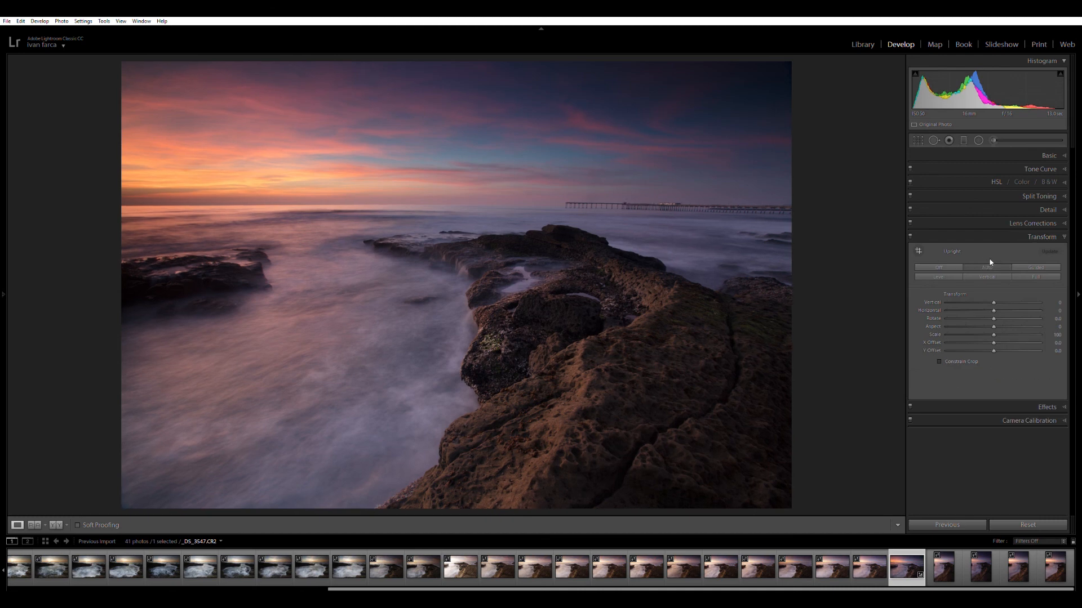
pyautogui.click(985, 222)
pyautogui.click(914, 248)
pyautogui.click(914, 257)
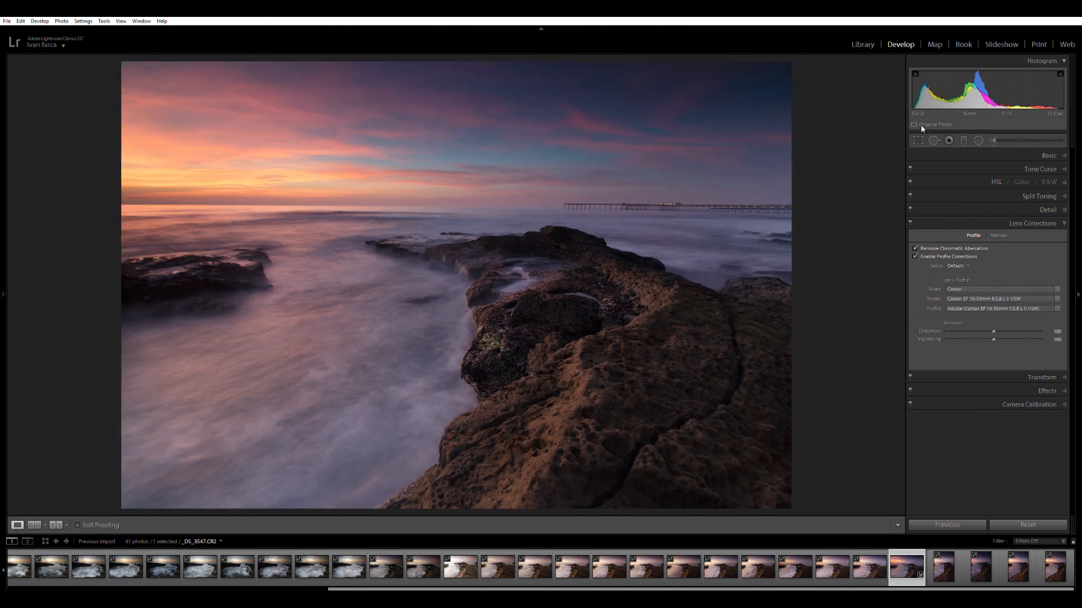
# Straighten the photo by tracing the sea horizon with the Straighten tool, rotating it by -0.42
pyautogui.click(918, 141)
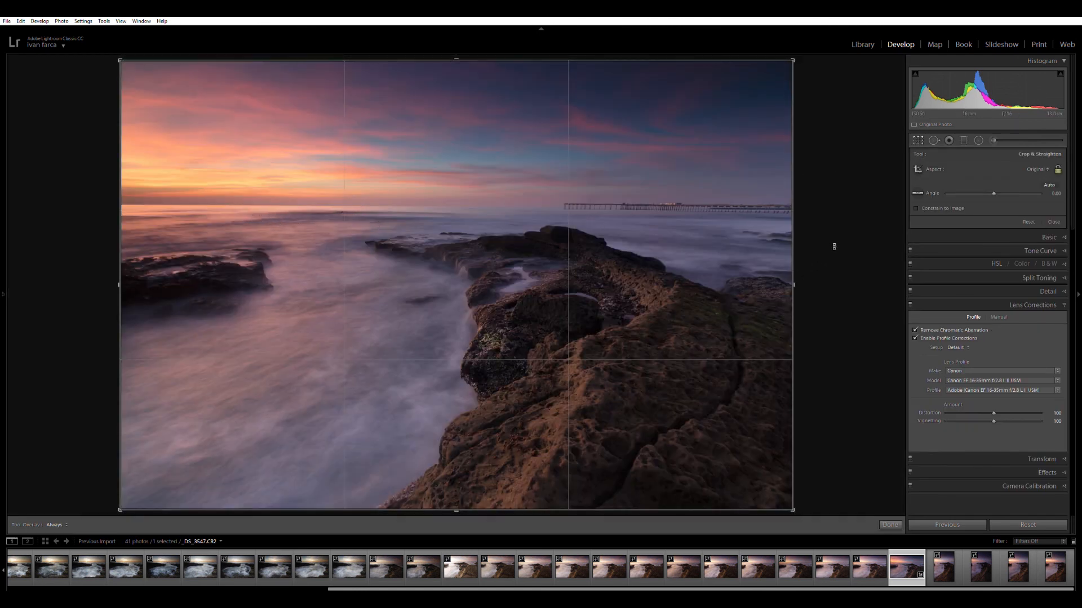
pyautogui.click(918, 190)
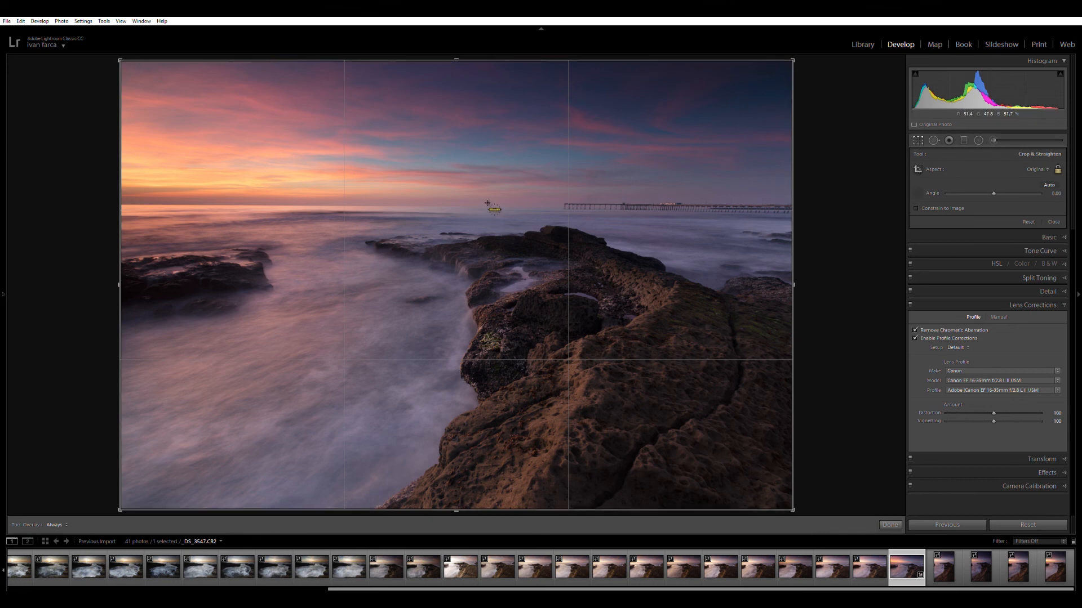
pyautogui.moveTo(484, 207); pyautogui.dragTo(139, 204)
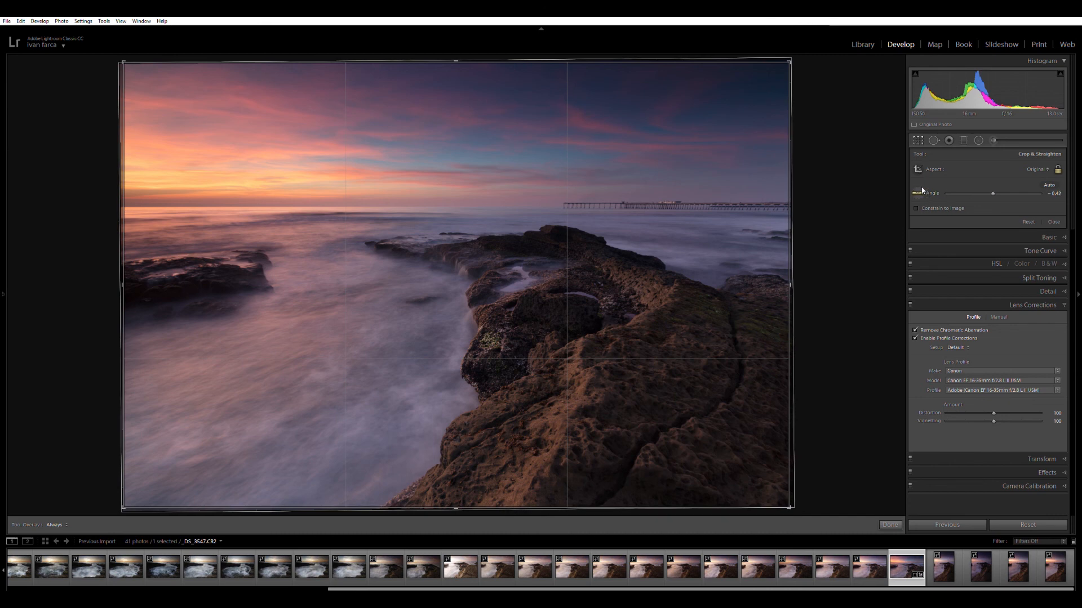
# Try a tighter crop in the original aspect ratio, resizing the frame and repositioning the headland and horizon inside it
pyautogui.moveTo(456, 60); pyautogui.dragTo(451, 85)
pyautogui.moveTo(451, 145); pyautogui.dragTo(451, 184)
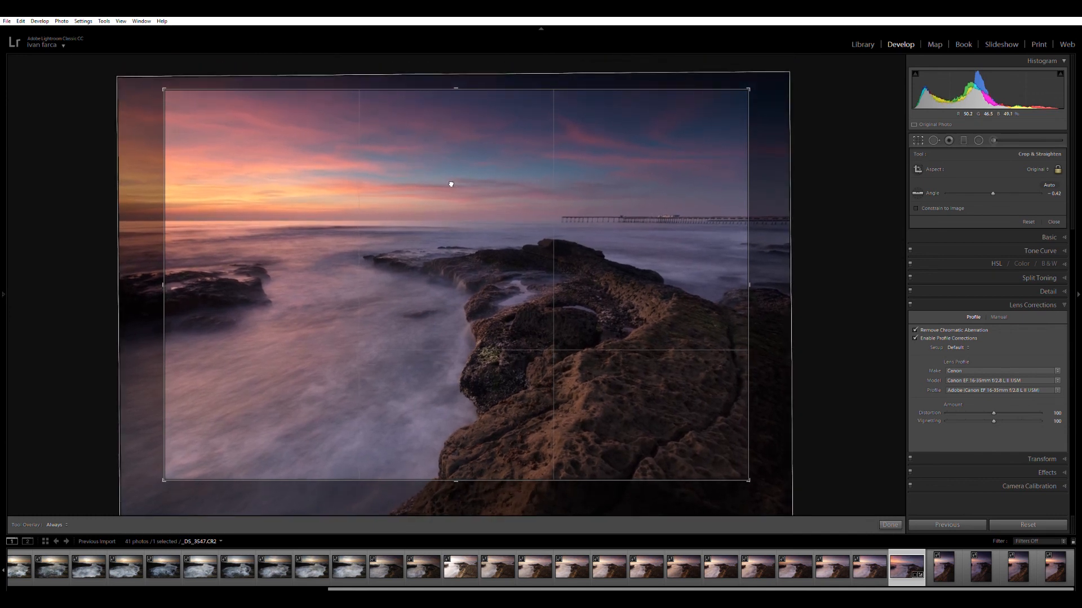
pyautogui.moveTo(451, 185); pyautogui.dragTo(505, 124)
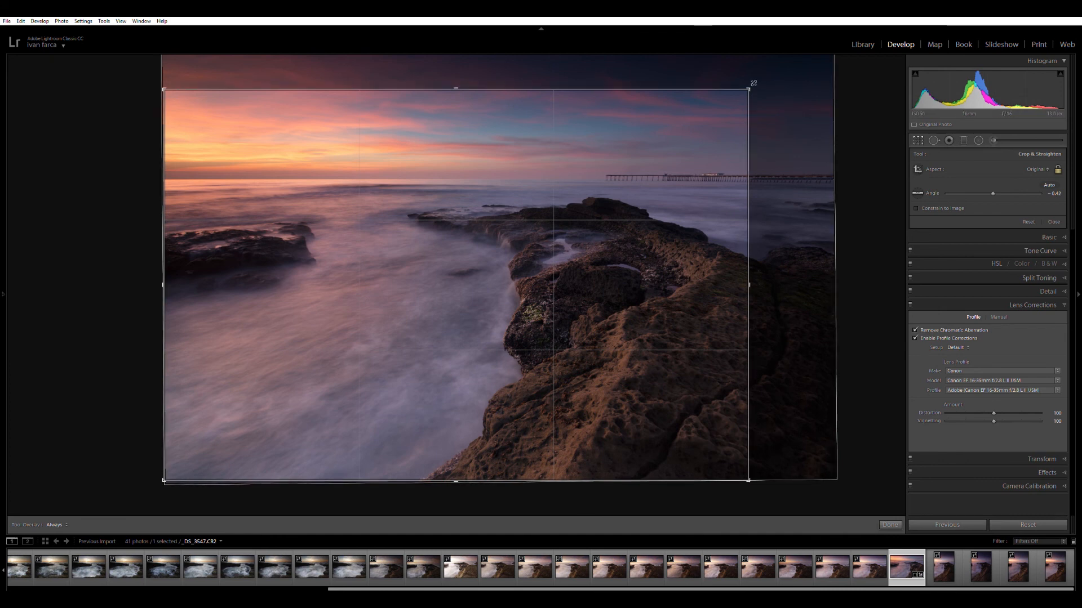
pyautogui.moveTo(508, 142); pyautogui.dragTo(449, 143)
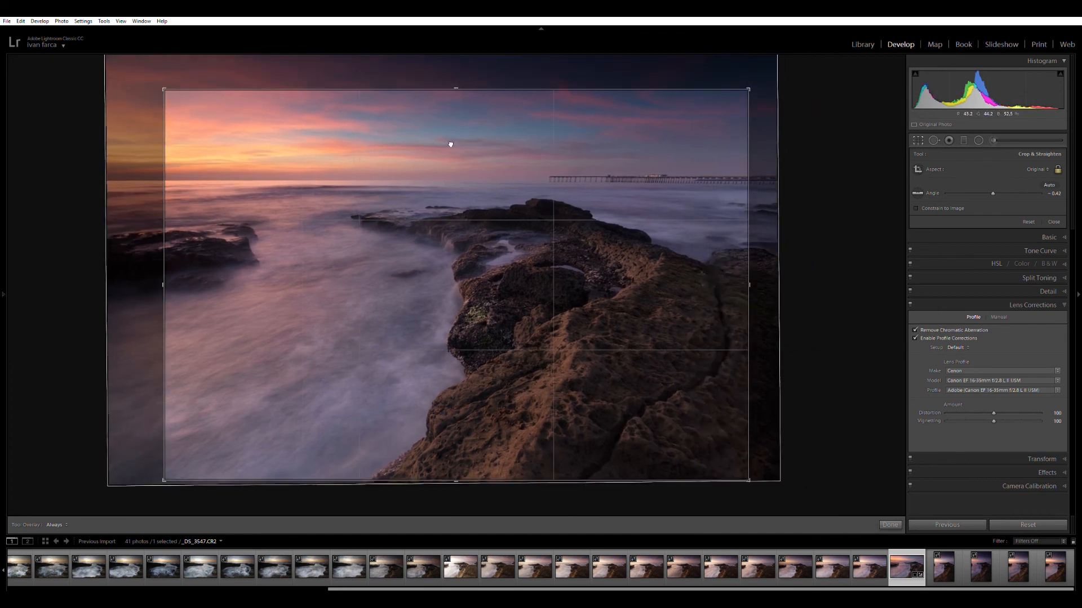
pyautogui.moveTo(462, 63); pyautogui.dragTo(457, 40)
pyautogui.hotkey('ctrl', 'z')
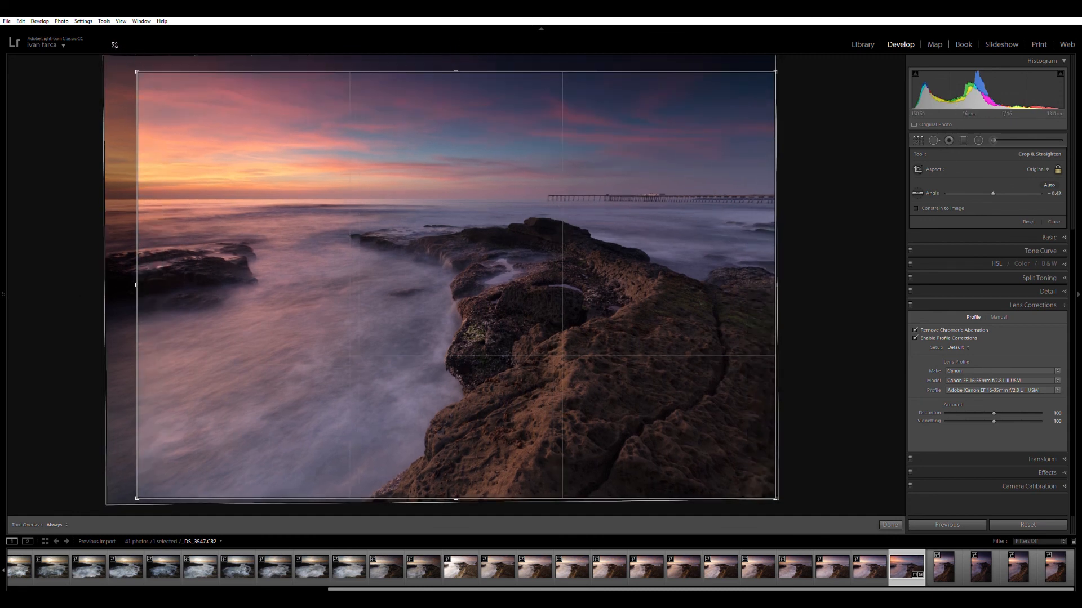
pyautogui.moveTo(177, 105); pyautogui.dragTo(201, 120)
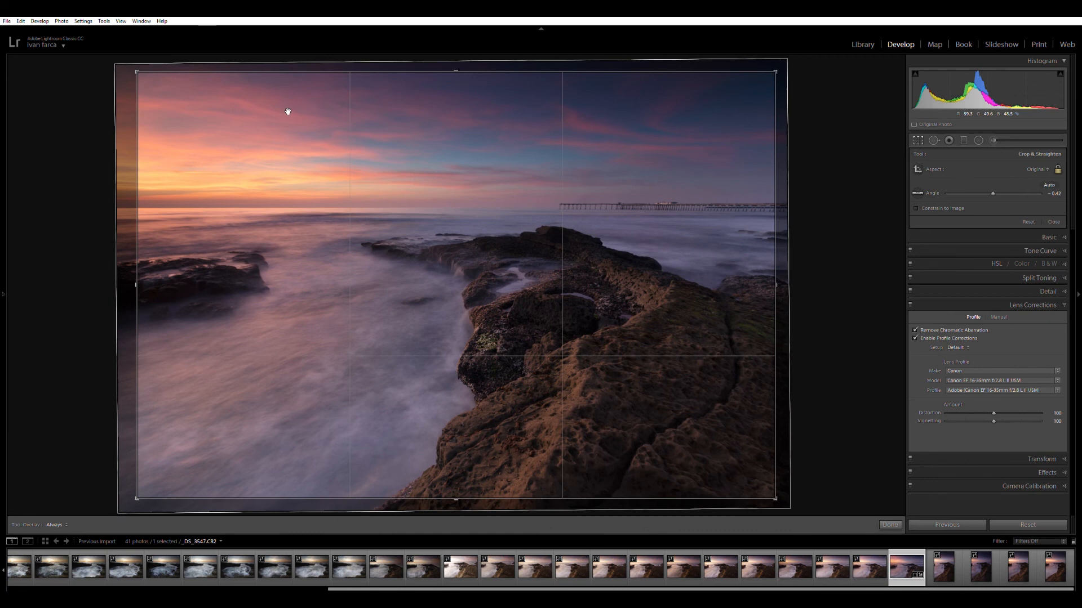
pyautogui.moveTo(456, 70); pyautogui.dragTo(448, 65)
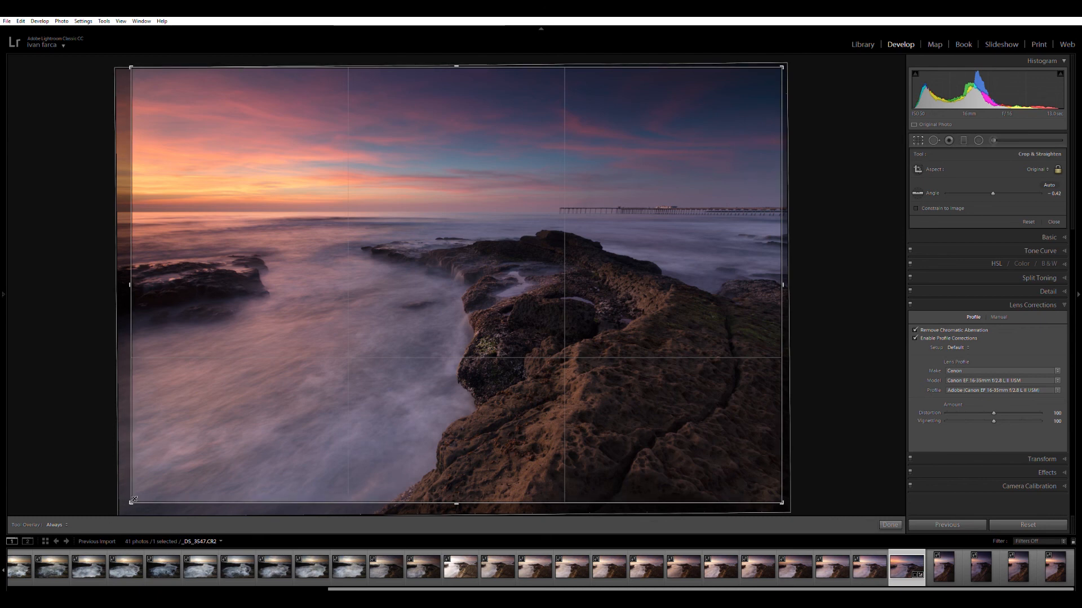
pyautogui.press('Return')
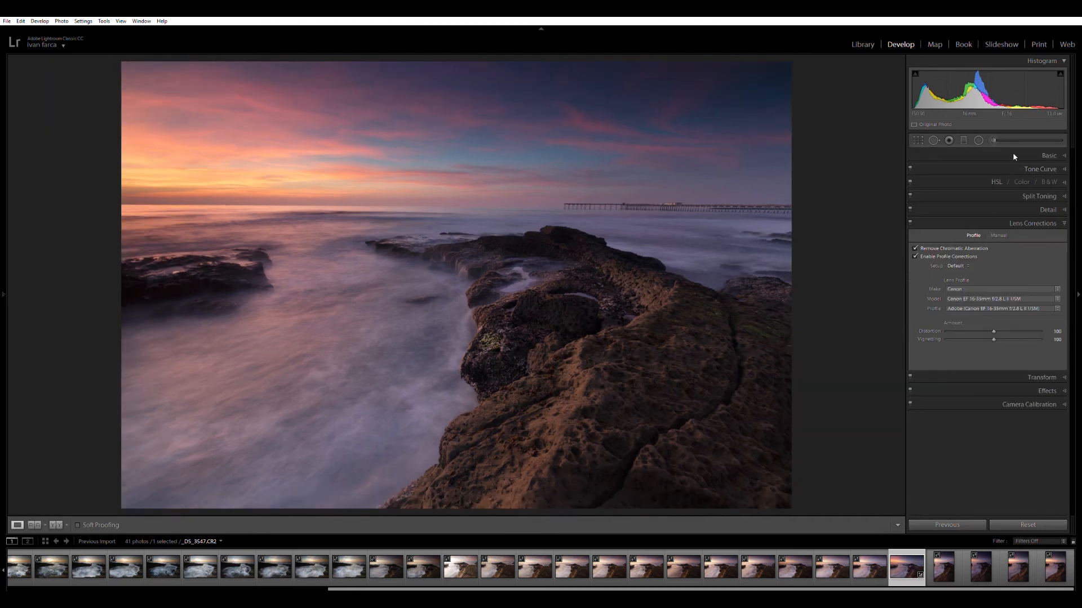
# Level the photo along the sea horizon with the Straighten tool and apply the crop
pyautogui.click(919, 140)
pyautogui.click(917, 193)
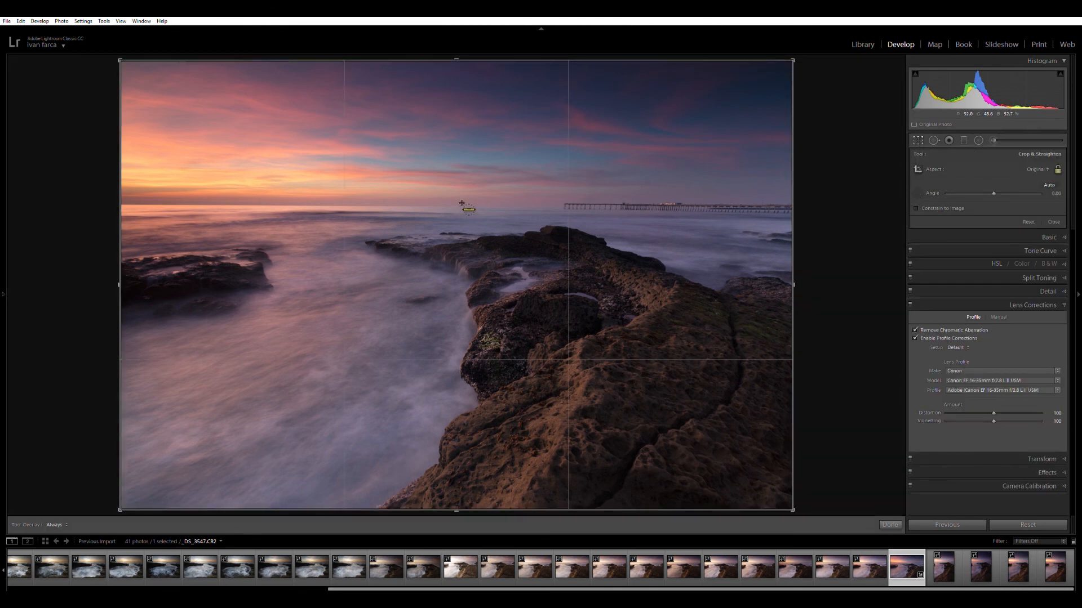
pyautogui.moveTo(457, 206); pyautogui.dragTo(211, 203)
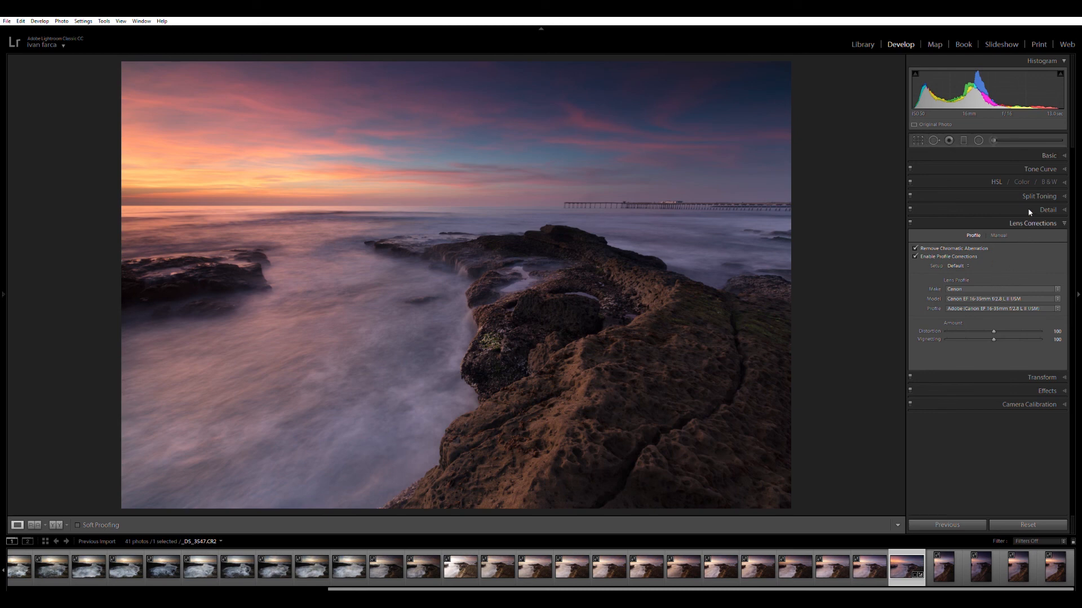
# Adjust the basic tones with Highlights at -49, Shadows at +60, Whites at +19 and Blacks at -12
pyautogui.click(1028, 223)
pyautogui.click(988, 155)
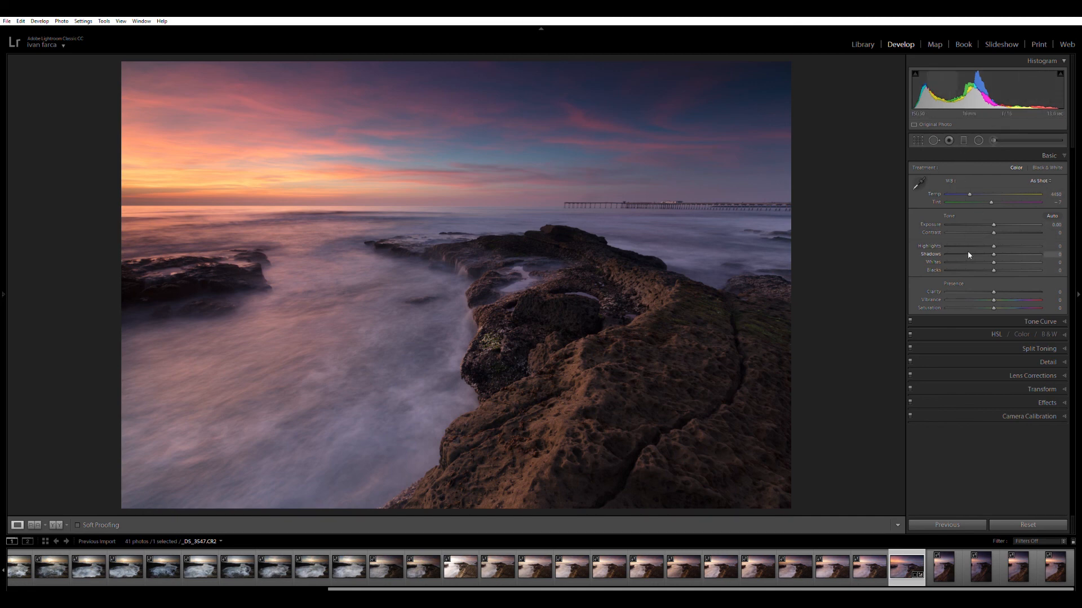
pyautogui.moveTo(994, 244); pyautogui.dragTo(970, 242)
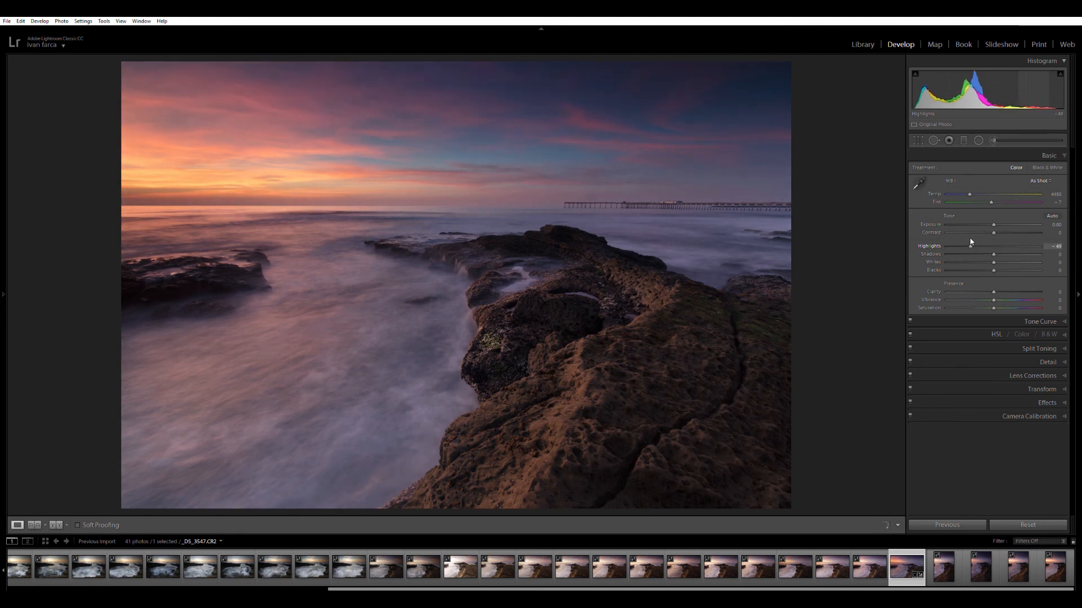
pyautogui.moveTo(993, 254); pyautogui.dragTo(1020, 247)
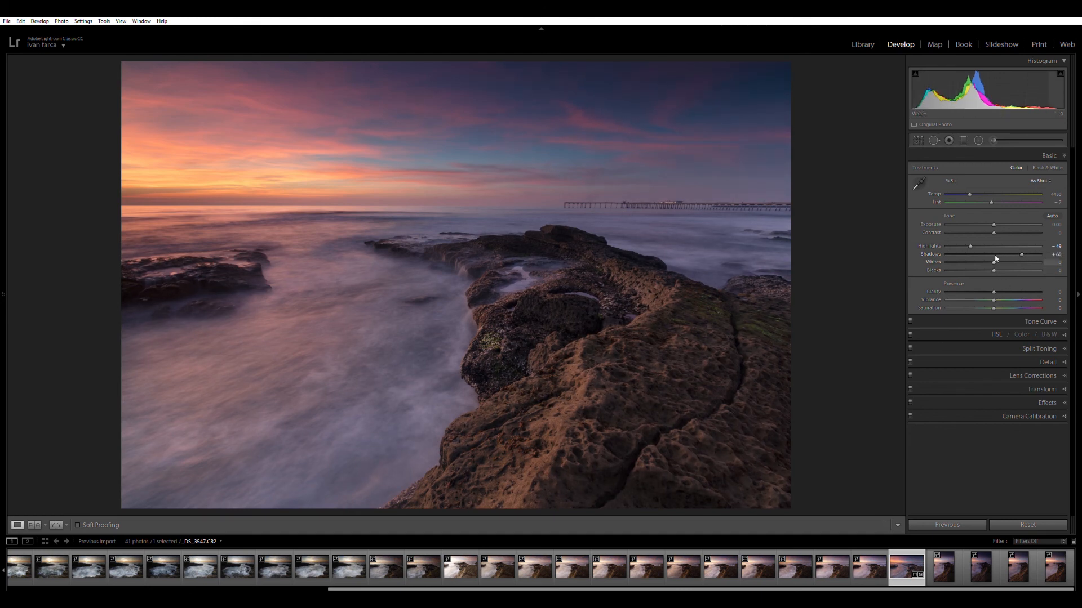
pyautogui.moveTo(995, 258)
pyautogui.mouseDown()
pyautogui.moveTo(1013, 255)
pyautogui.moveTo(1003, 255)
pyautogui.mouseUp()
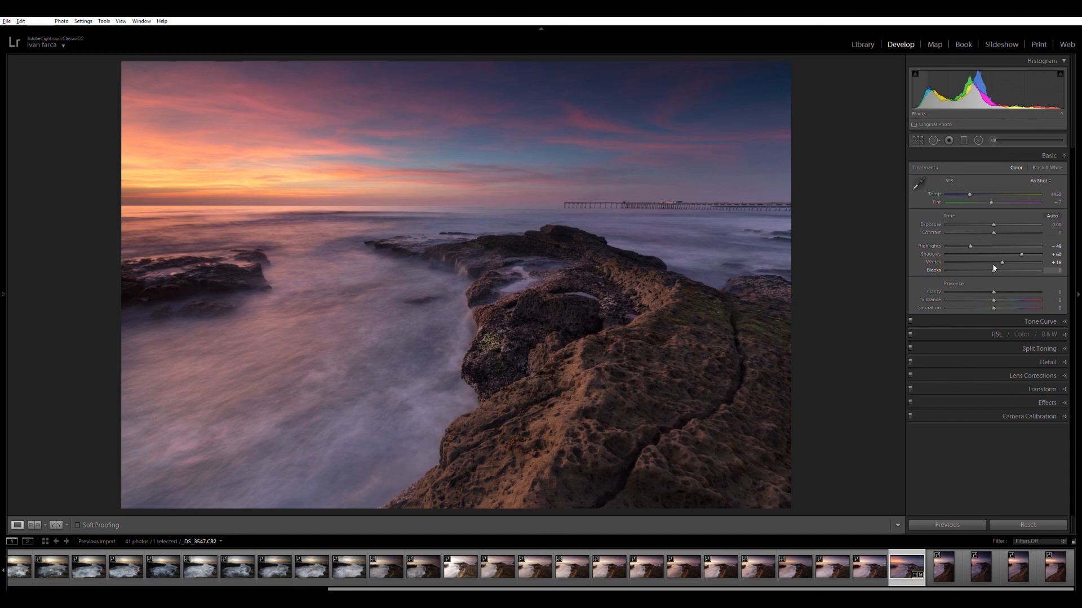
pyautogui.moveTo(995, 265)
pyautogui.mouseDown()
pyautogui.moveTo(977, 267)
pyautogui.moveTo(988, 268)
pyautogui.mouseUp()
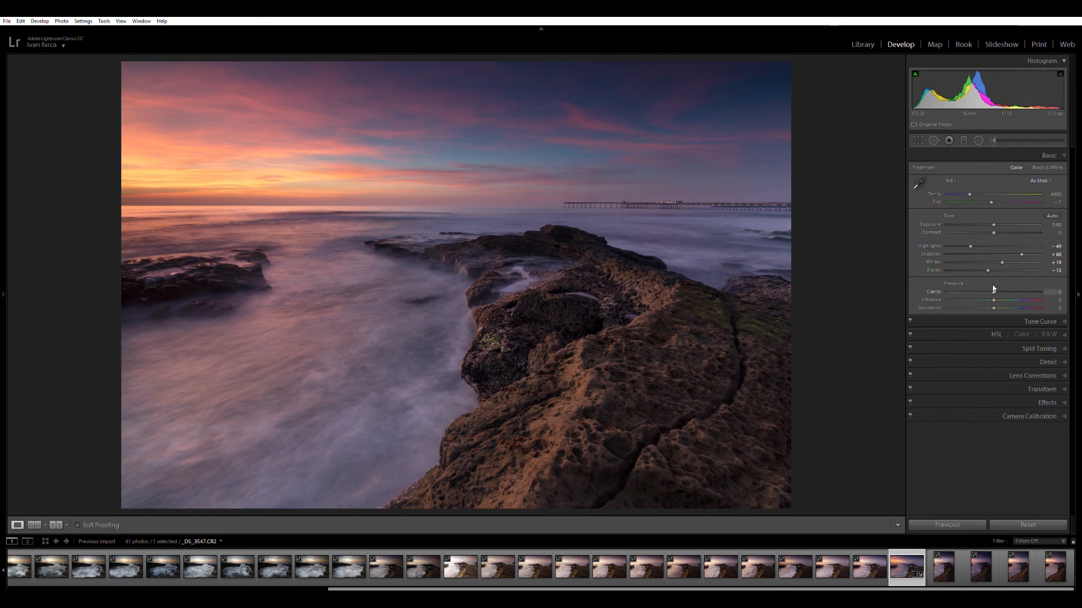
# Test a strongly saturated Vibrance setting, then settle on a Vibrance of +26
pyautogui.moveTo(993, 297); pyautogui.dragTo(1043, 295)
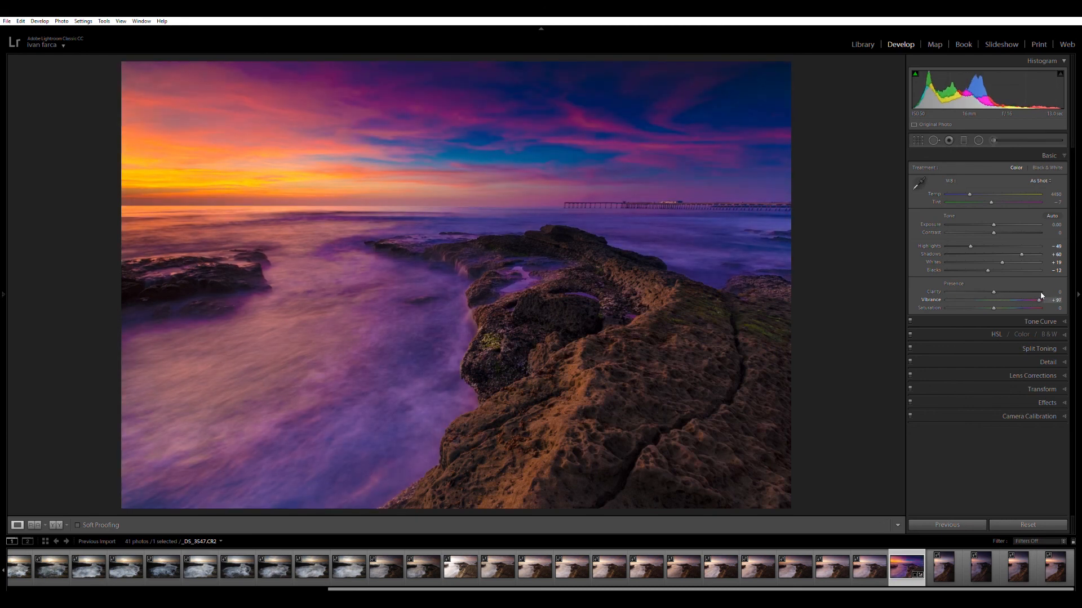
pyautogui.moveTo(1040, 295); pyautogui.dragTo(1014, 295)
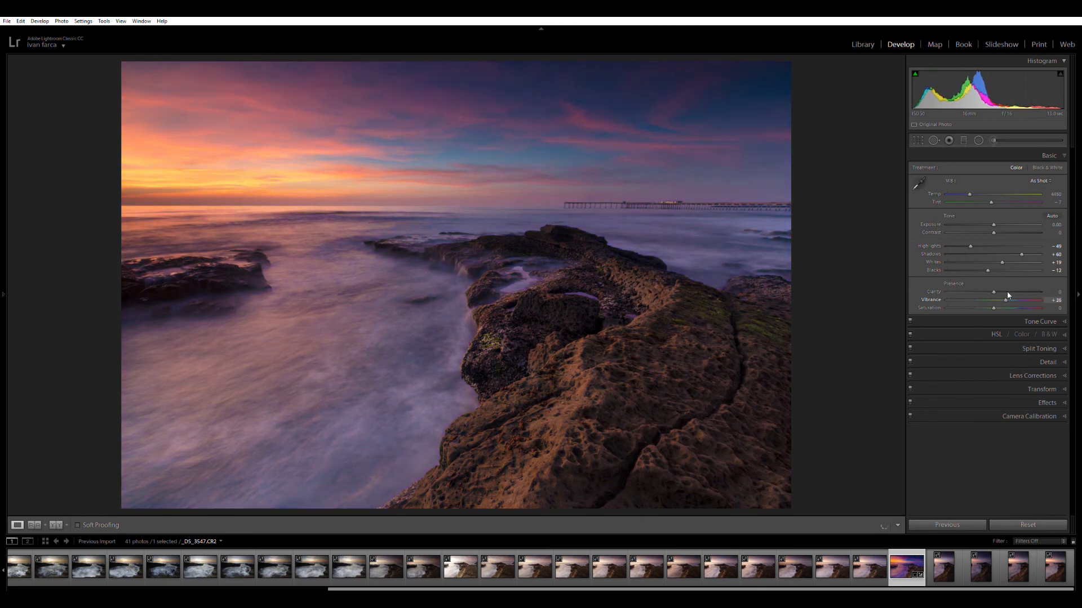
pyautogui.moveTo(1014, 296); pyautogui.dragTo(1008, 295)
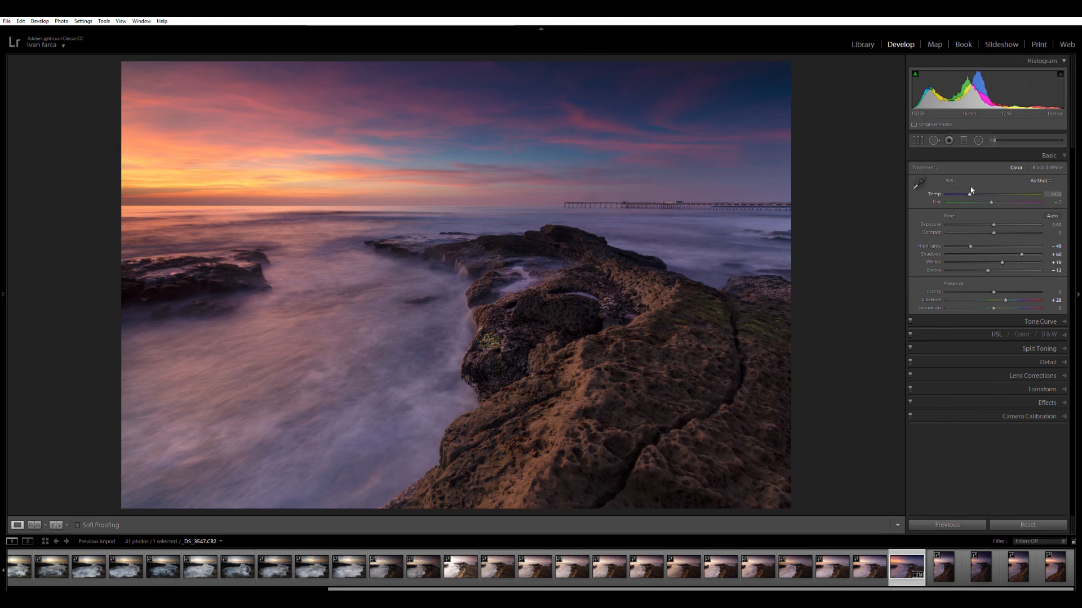
# Warm the white balance to a temperature of 4941 and shift the tint to +7
pyautogui.moveTo(970, 189); pyautogui.dragTo(986, 189)
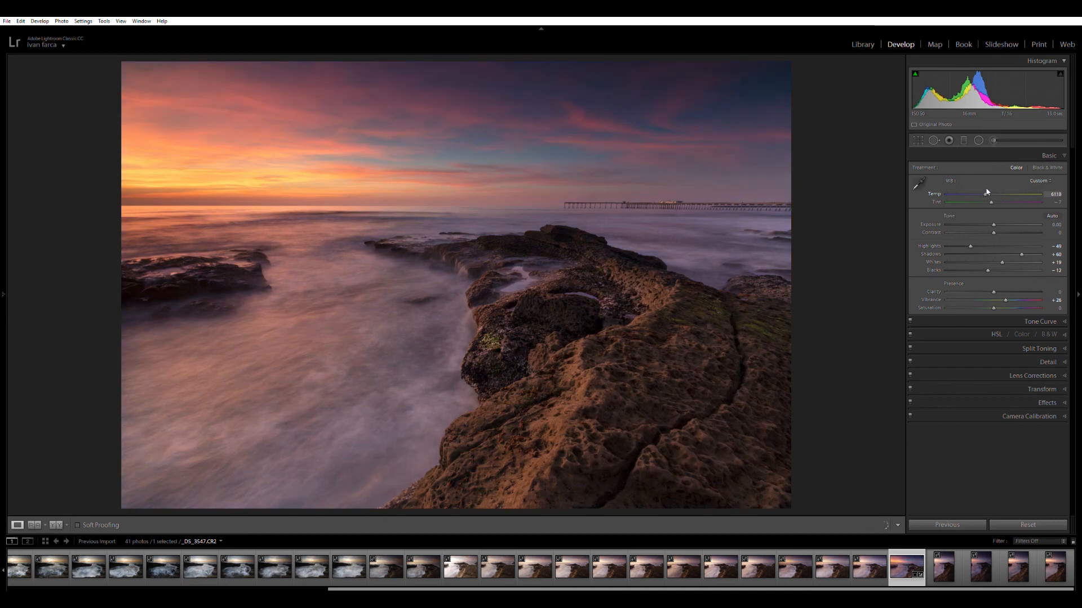
pyautogui.moveTo(994, 193); pyautogui.dragTo(992, 192)
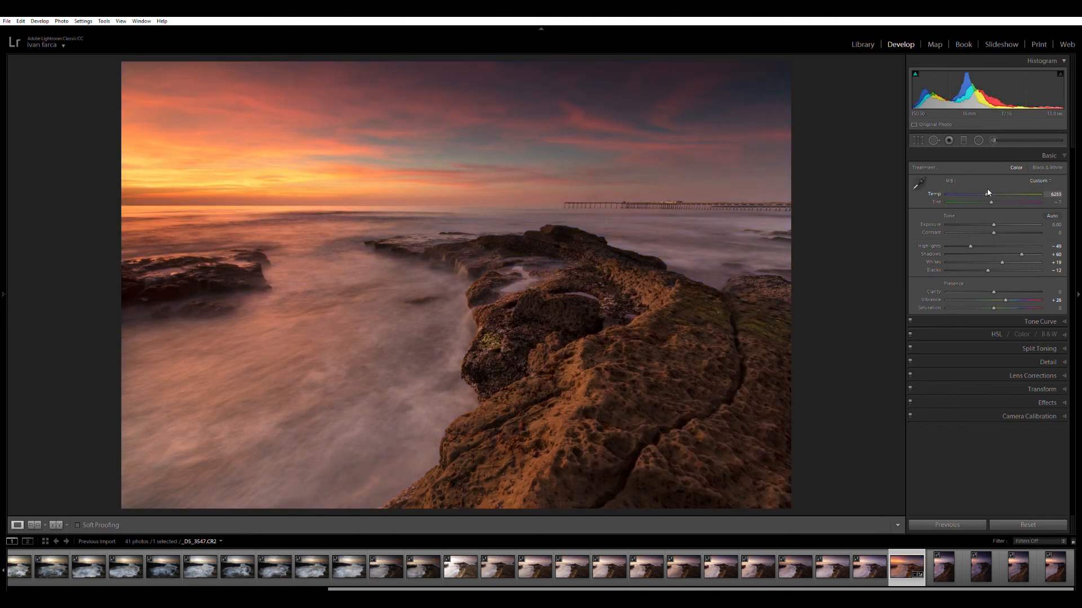
pyautogui.moveTo(987, 192)
pyautogui.mouseDown()
pyautogui.moveTo(967, 193)
pyautogui.moveTo(975, 190)
pyautogui.mouseUp()
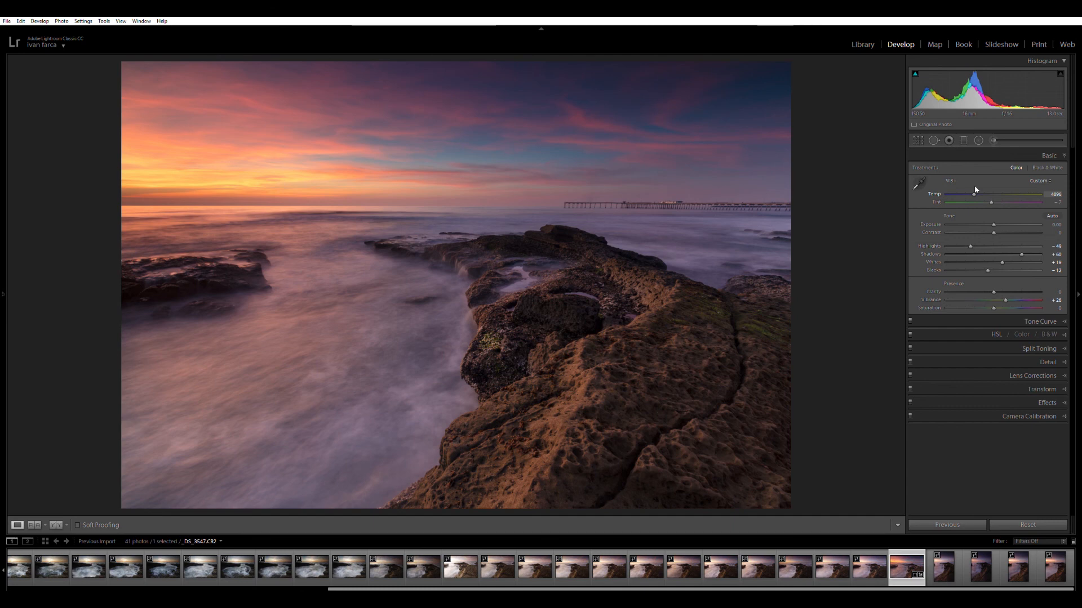
pyautogui.moveTo(975, 190); pyautogui.dragTo(977, 190)
pyautogui.moveTo(998, 197); pyautogui.dragTo(1006, 197)
pyautogui.moveTo(1011, 199)
pyautogui.mouseDown()
pyautogui.moveTo(979, 200)
pyautogui.moveTo(996, 200)
pyautogui.mouseUp()
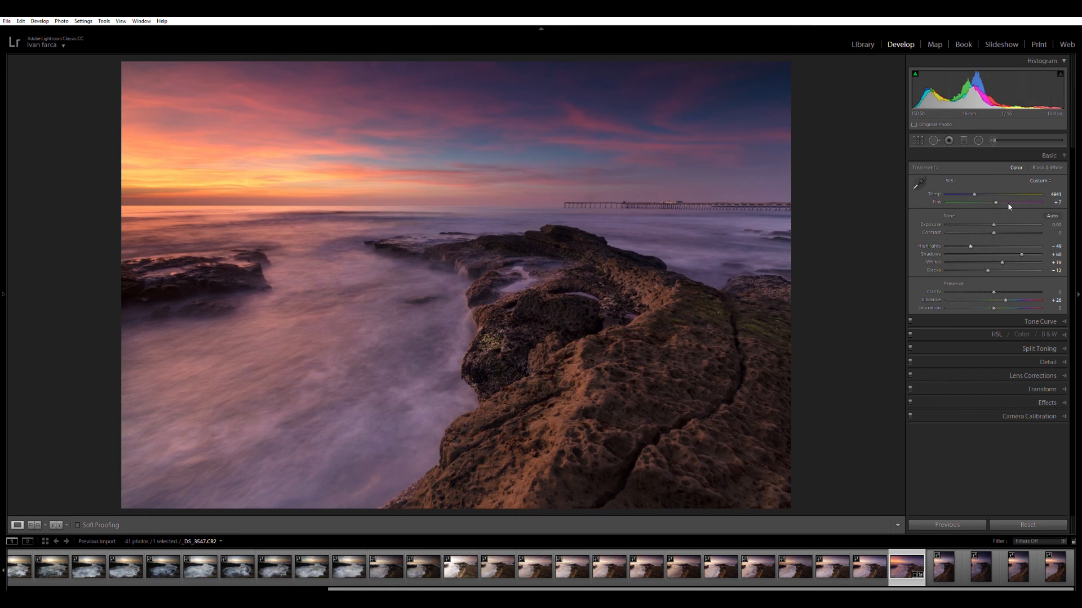
# Sharpen the photo with an amount of 64, previewing the rocks, and mask the sharpening to the edges
pyautogui.click(1012, 155)
pyautogui.click(1012, 164)
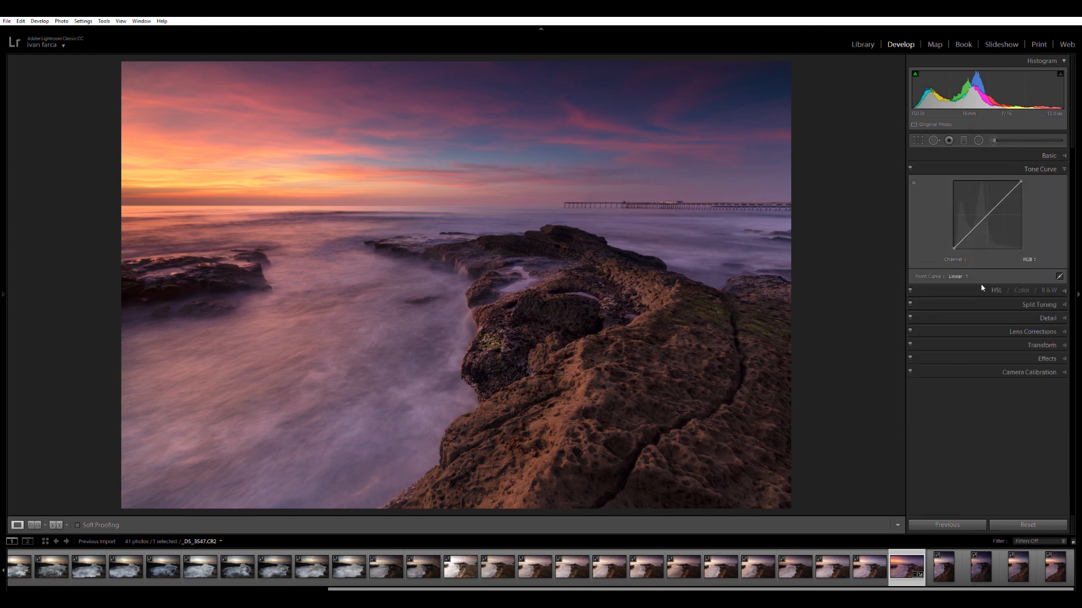
pyautogui.click(970, 319)
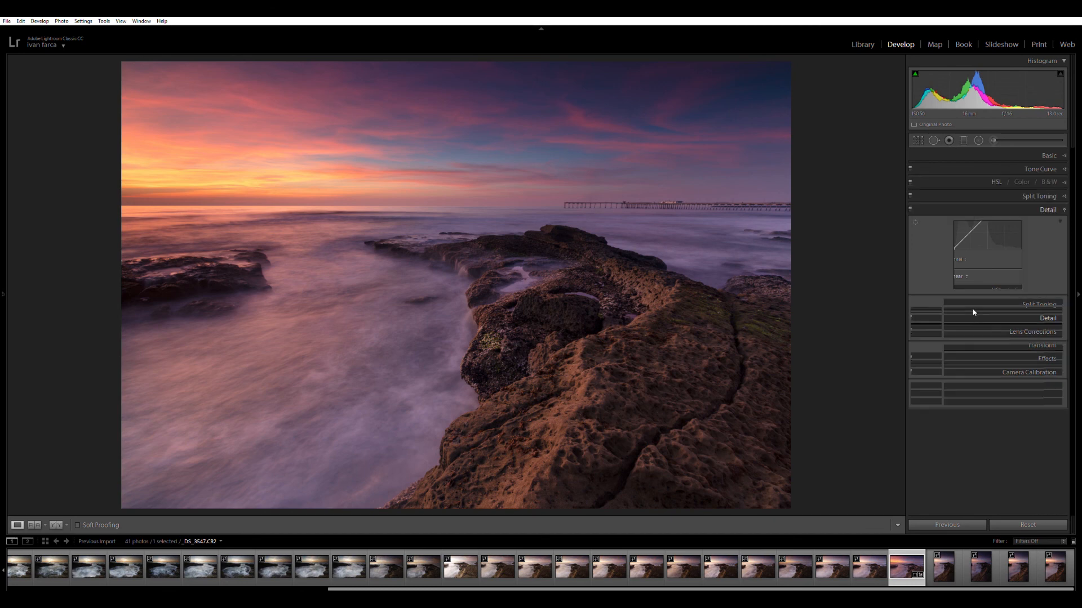
pyautogui.moveTo(985, 240); pyautogui.dragTo(1003, 254)
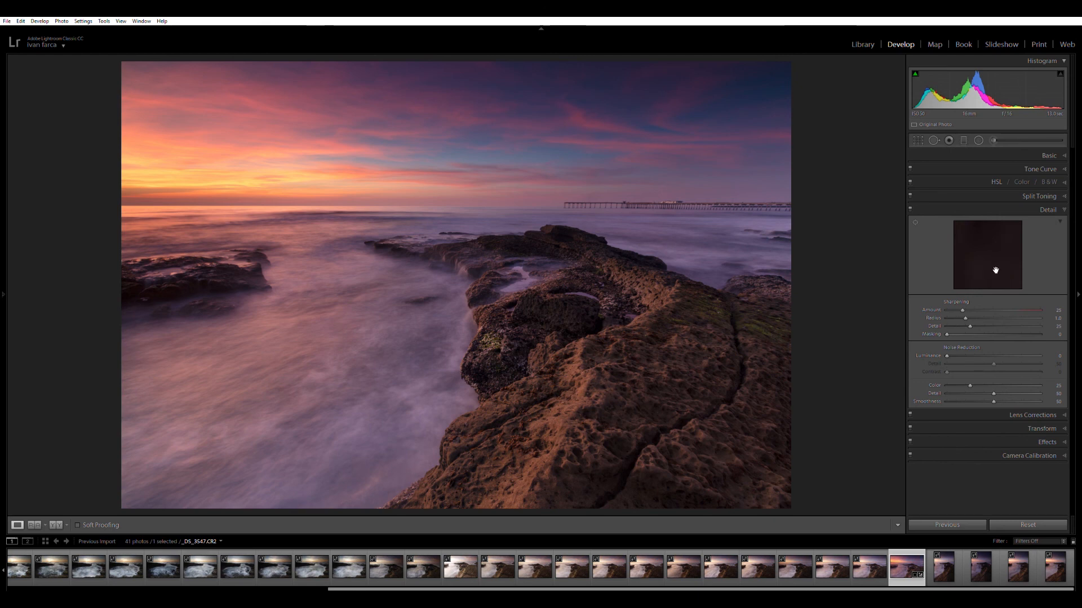
pyautogui.moveTo(988, 245); pyautogui.dragTo(997, 291)
pyautogui.moveTo(992, 236); pyautogui.dragTo(999, 273)
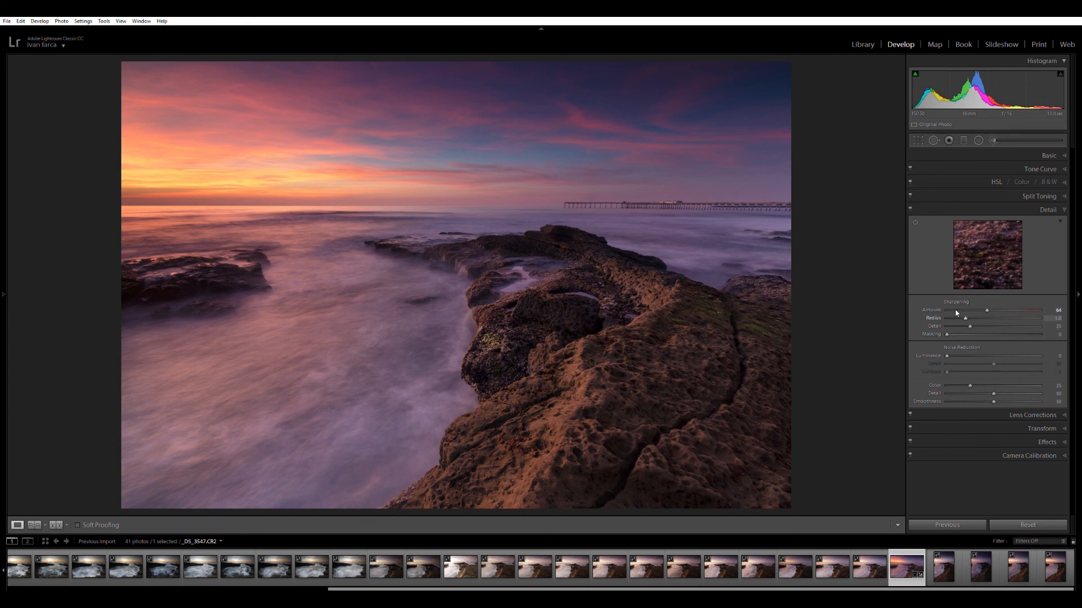
pyautogui.press('alt')
pyautogui.moveTo(947, 329); pyautogui.dragTo(977, 330)
pyautogui.moveTo(979, 329); pyautogui.dragTo(985, 333)
# Inspect the sky and shadowed rocks close up for noise and apply slight luminance noise reduction
pyautogui.click(755, 167)
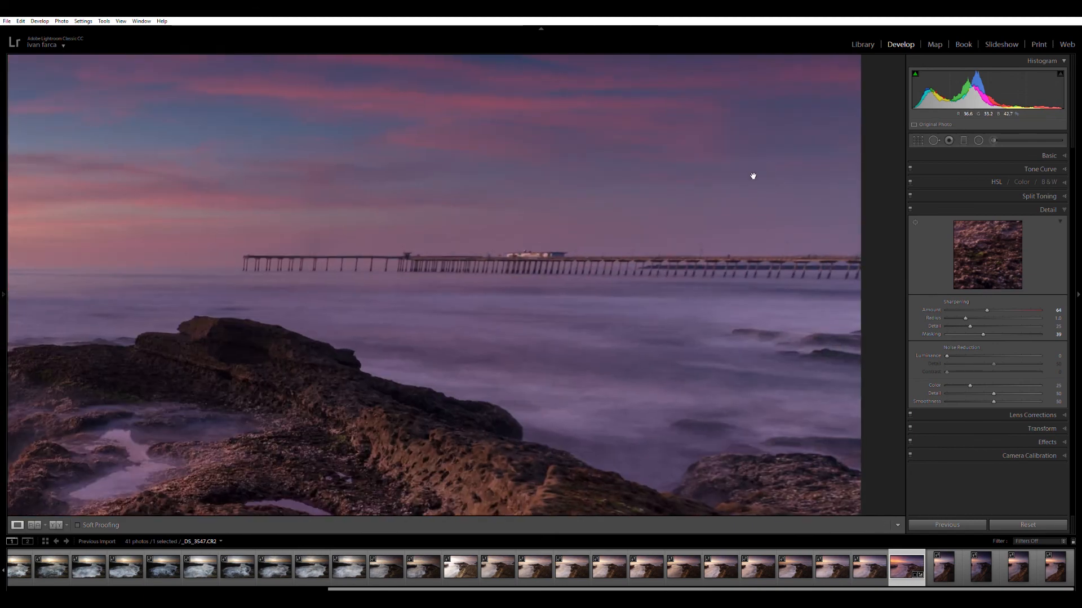
pyautogui.click(752, 176)
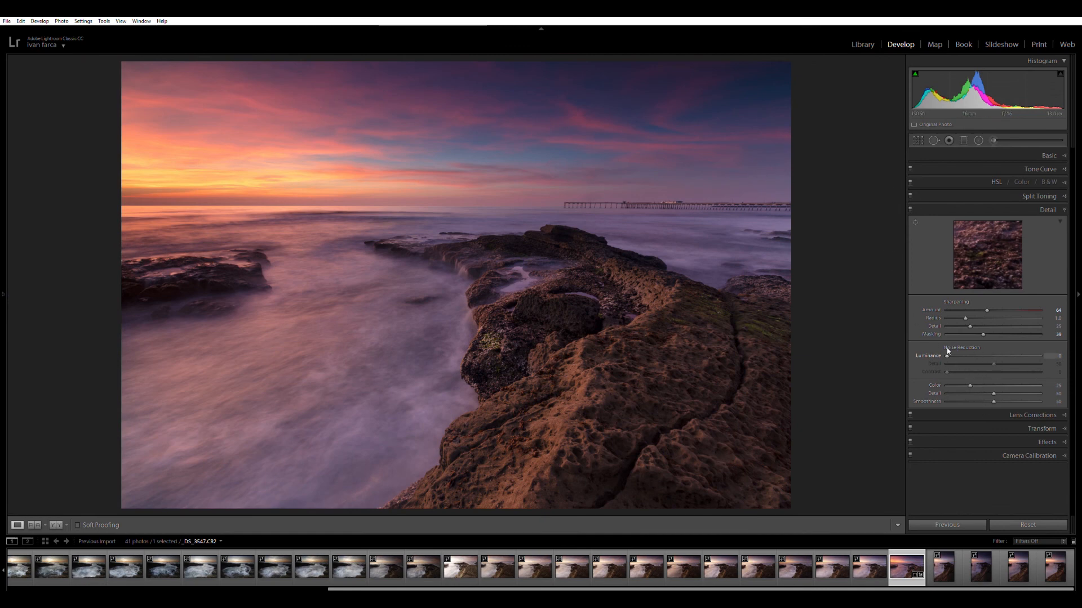
pyautogui.moveTo(993, 254)
pyautogui.mouseDown()
pyautogui.moveTo(1006, 229)
pyautogui.moveTo(989, 242)
pyautogui.mouseUp()
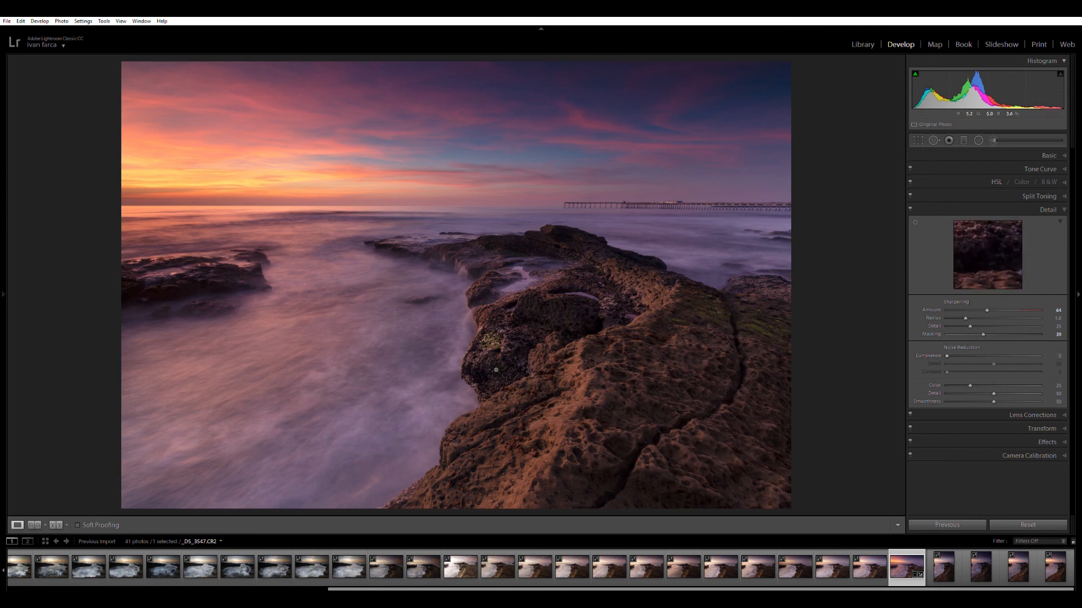
pyautogui.click(590, 321)
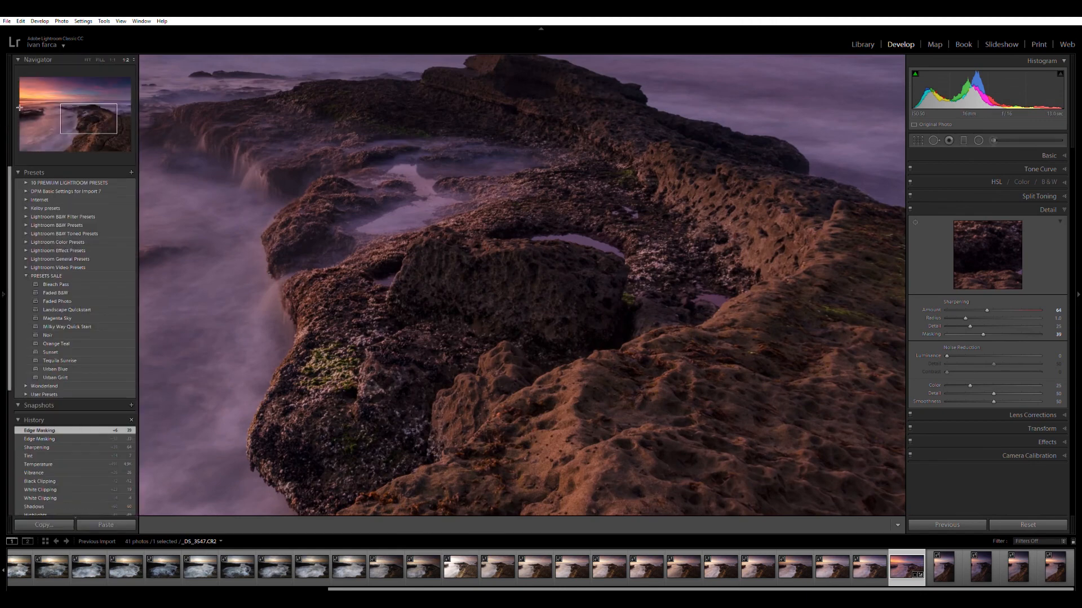
pyautogui.click(113, 56)
pyautogui.moveTo(446, 241); pyautogui.dragTo(484, 201)
pyautogui.moveTo(506, 240); pyautogui.dragTo(437, 268)
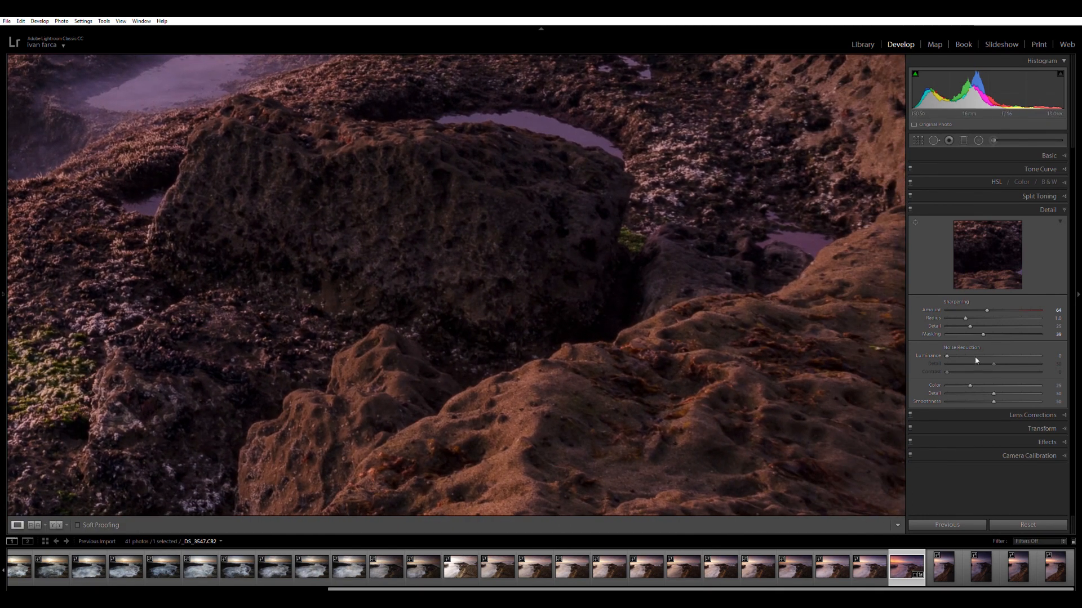
pyautogui.moveTo(946, 355); pyautogui.dragTo(953, 350)
pyautogui.click(896, 271)
pyautogui.click(982, 202)
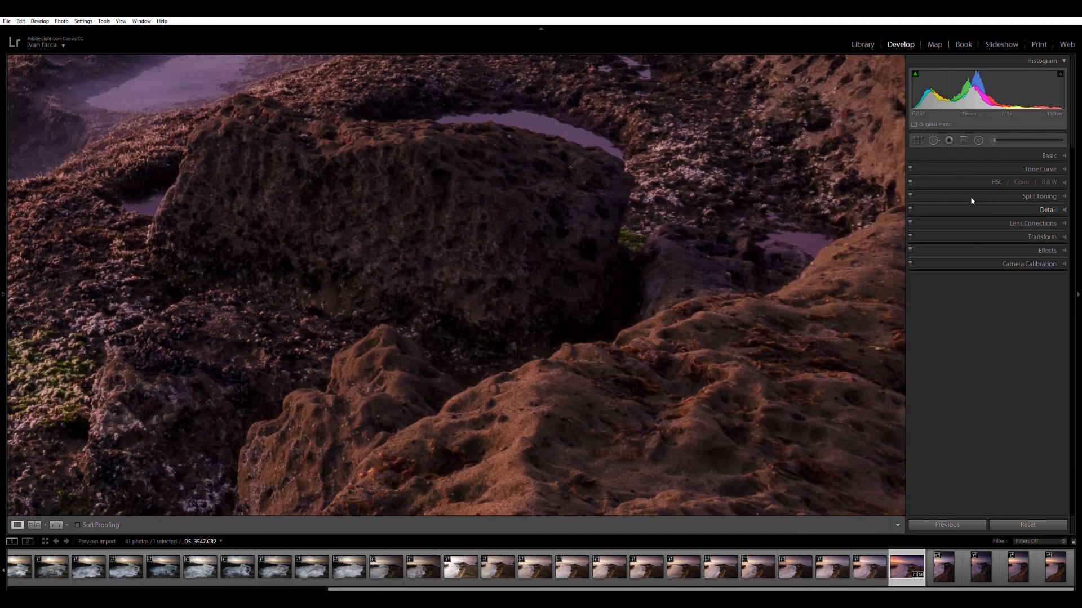
# Compare the region and point tone curves at full view, try bending a single colour channel's curve upward, and remove the added point
pyautogui.click(1006, 164)
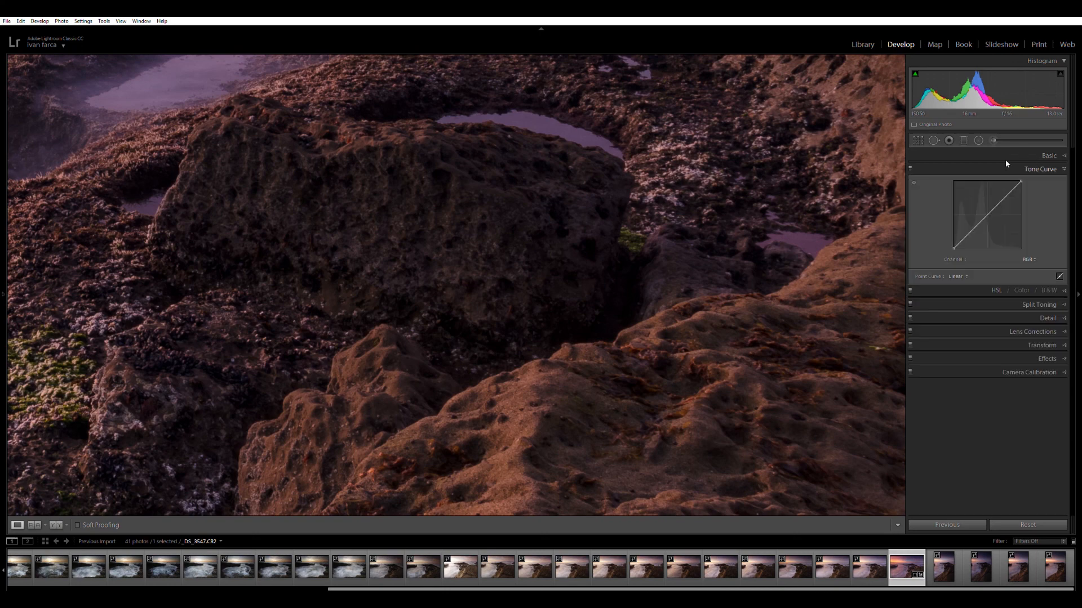
pyautogui.click(536, 259)
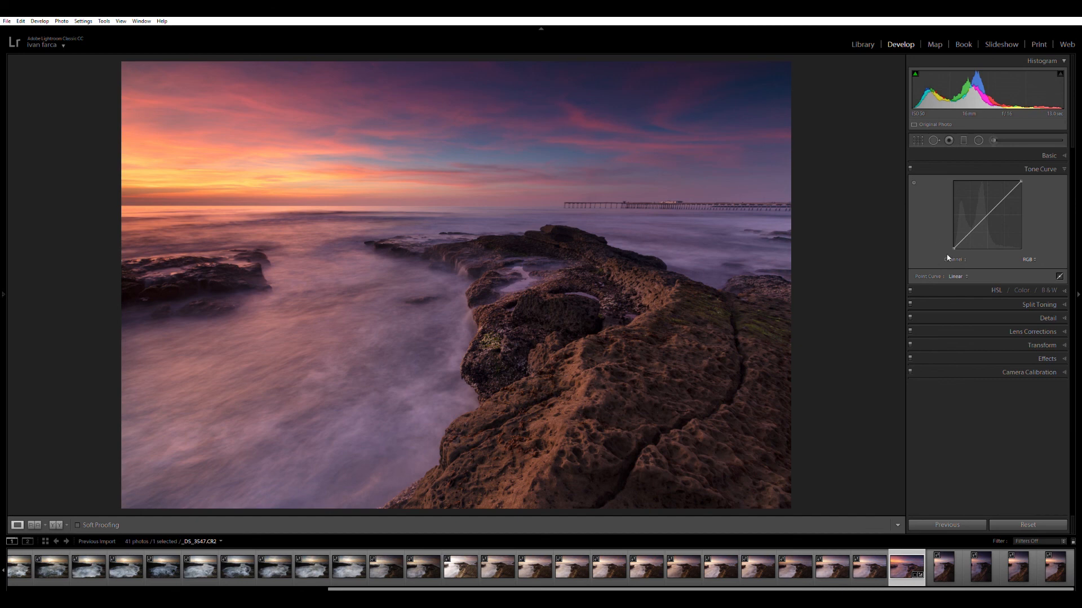
pyautogui.click(1063, 276)
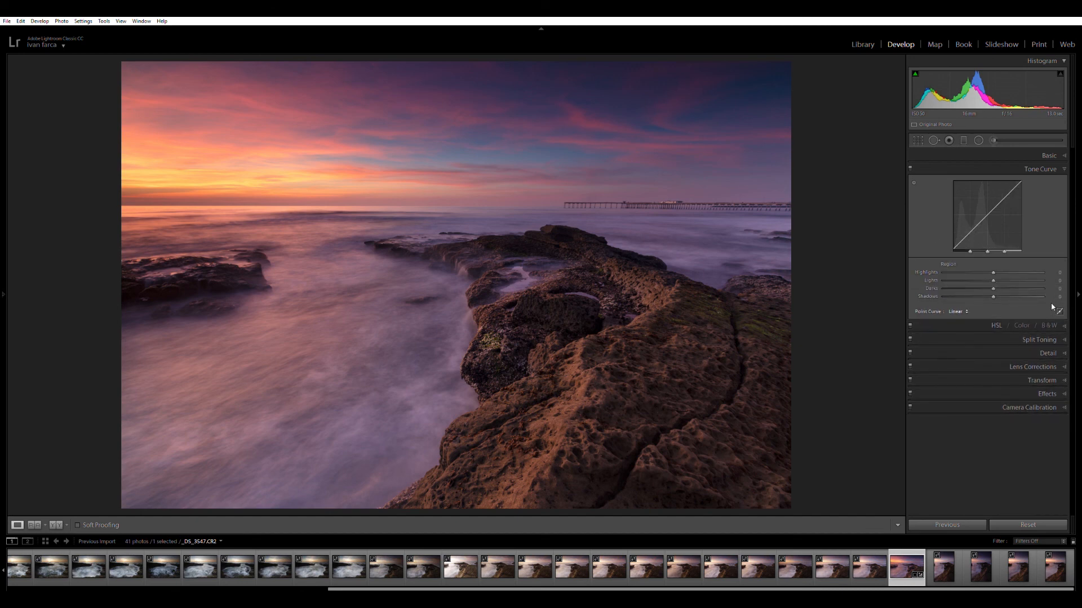
pyautogui.click(1060, 311)
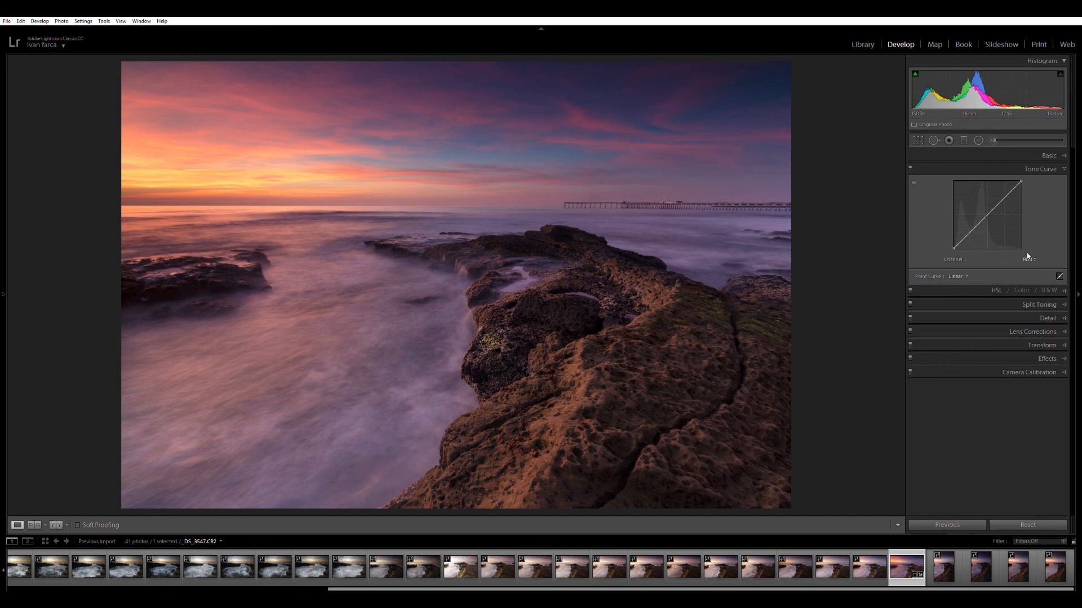
pyautogui.click(1013, 273)
pyautogui.moveTo(988, 213); pyautogui.dragTo(986, 210)
pyautogui.moveTo(988, 210); pyautogui.dragTo(974, 201)
pyautogui.doubleClick(974, 202)
# Try lowering the midtones of the Blue channel's tone curve and remove the added point
pyautogui.click(1019, 294)
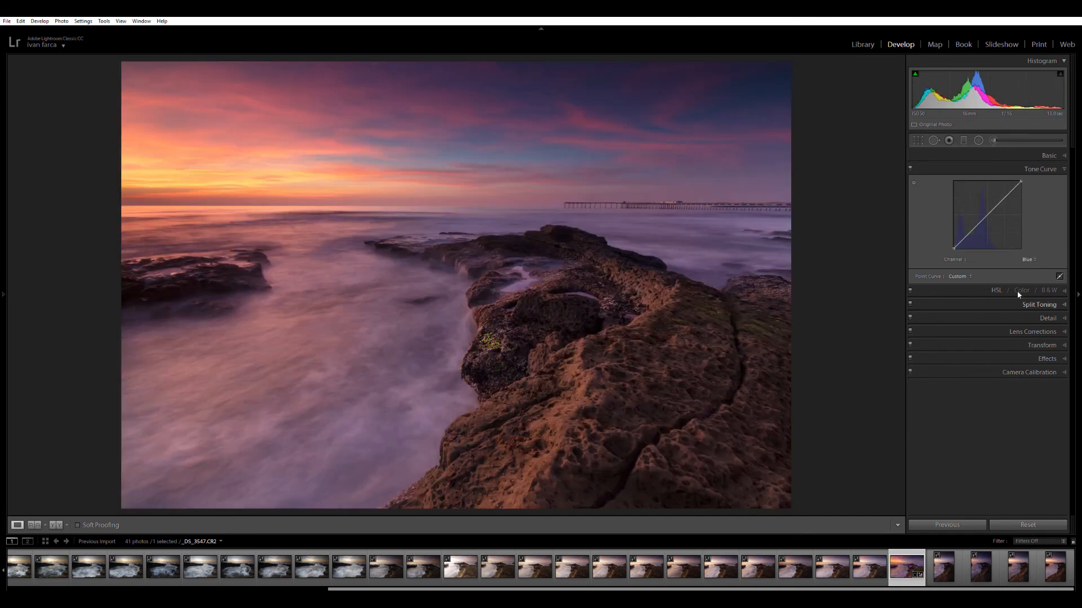
pyautogui.moveTo(986, 214); pyautogui.dragTo(988, 215)
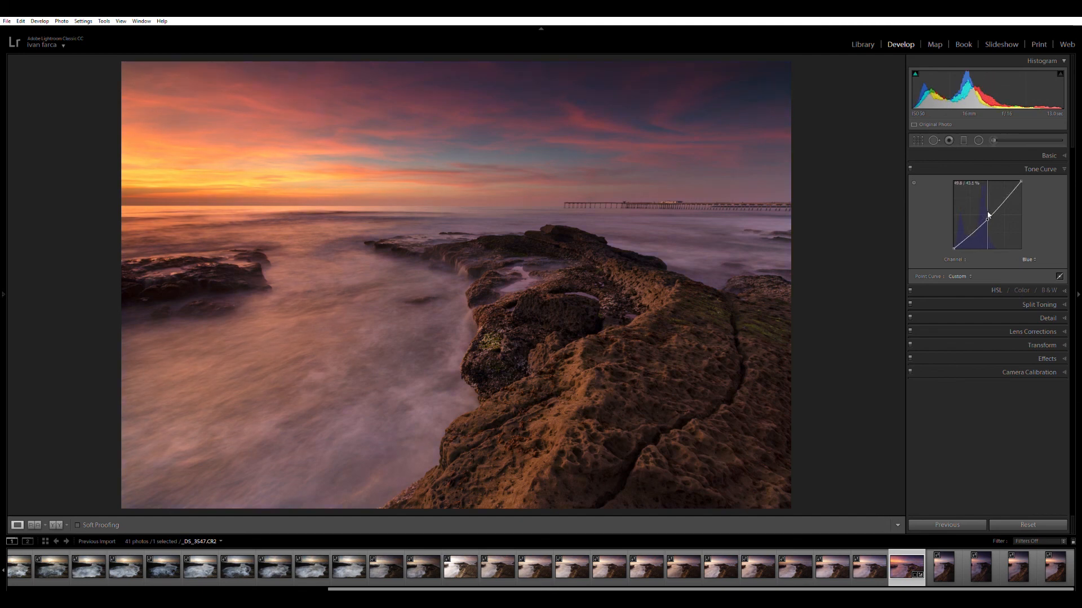
pyautogui.moveTo(987, 214); pyautogui.dragTo(989, 215)
pyautogui.doubleClick(988, 215)
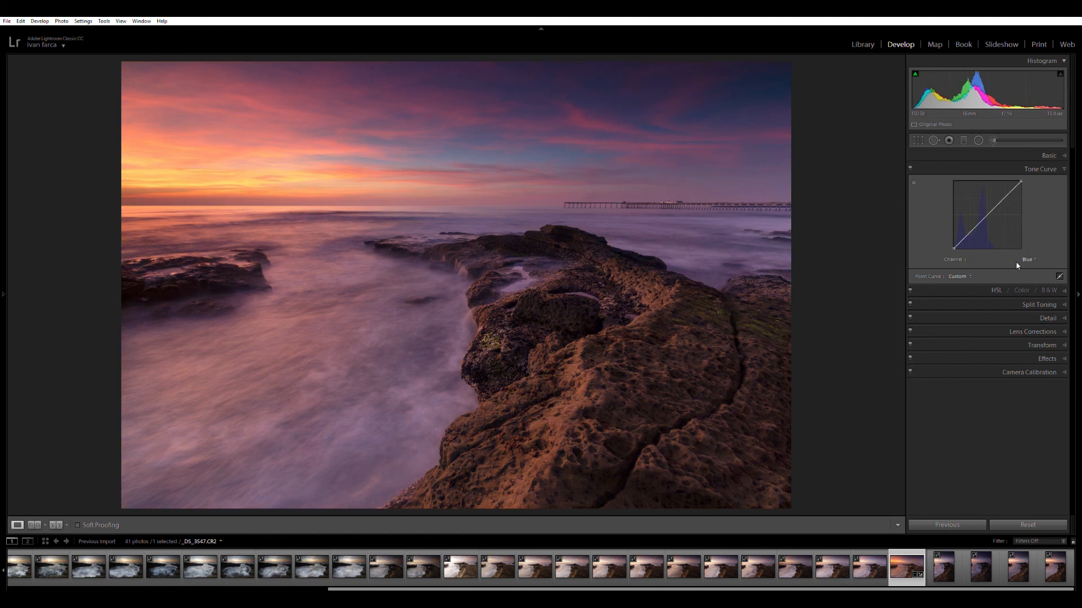
# Try brightening the highlights and adjusting the shadows on the RGB tone curve, then remove the added points
pyautogui.click(1017, 265)
pyautogui.moveTo(1003, 196); pyautogui.dragTo(999, 193)
pyautogui.doubleClick(998, 197)
pyautogui.click(1007, 191)
pyautogui.moveTo(967, 233); pyautogui.dragTo(963, 235)
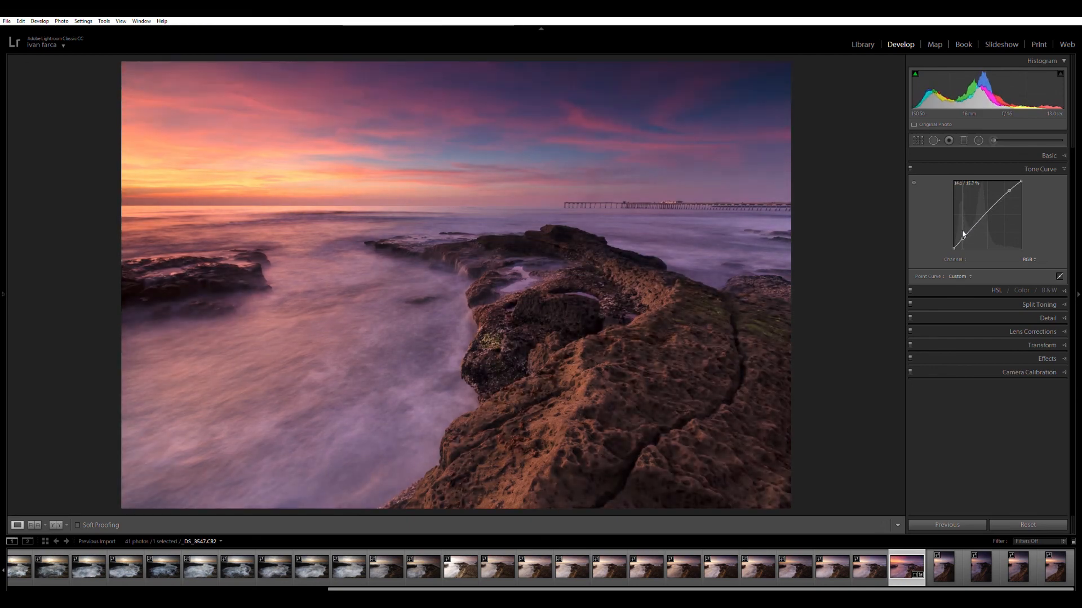
pyautogui.doubleClick(964, 237)
pyautogui.doubleClick(1008, 190)
# Set Contrast to +40 and raise Exposure to about +0.43 in the basic adjustments
pyautogui.click(1011, 156)
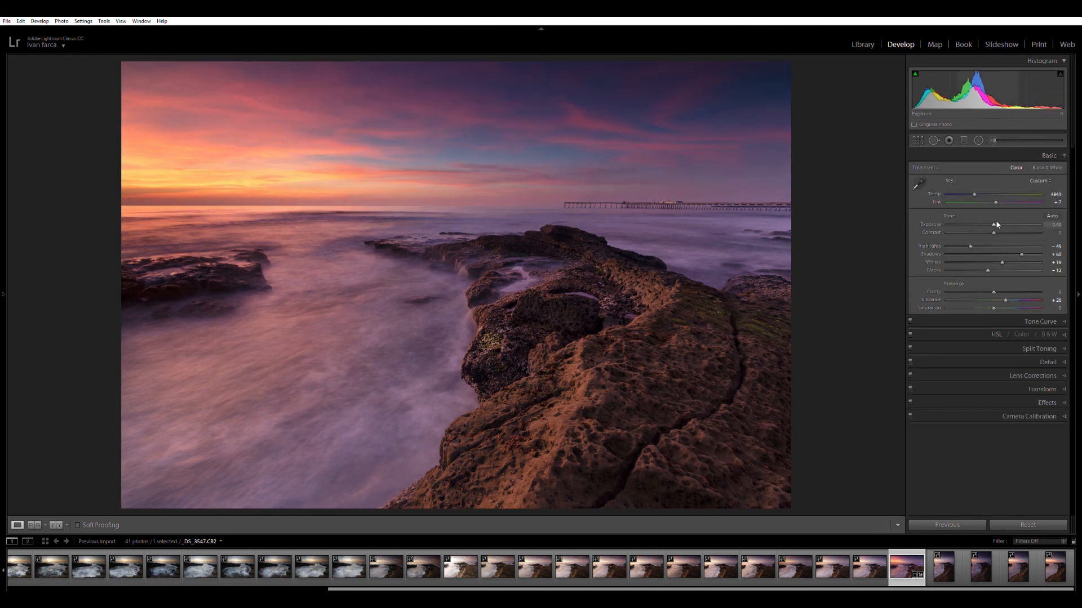
pyautogui.moveTo(994, 231); pyautogui.dragTo(1012, 227)
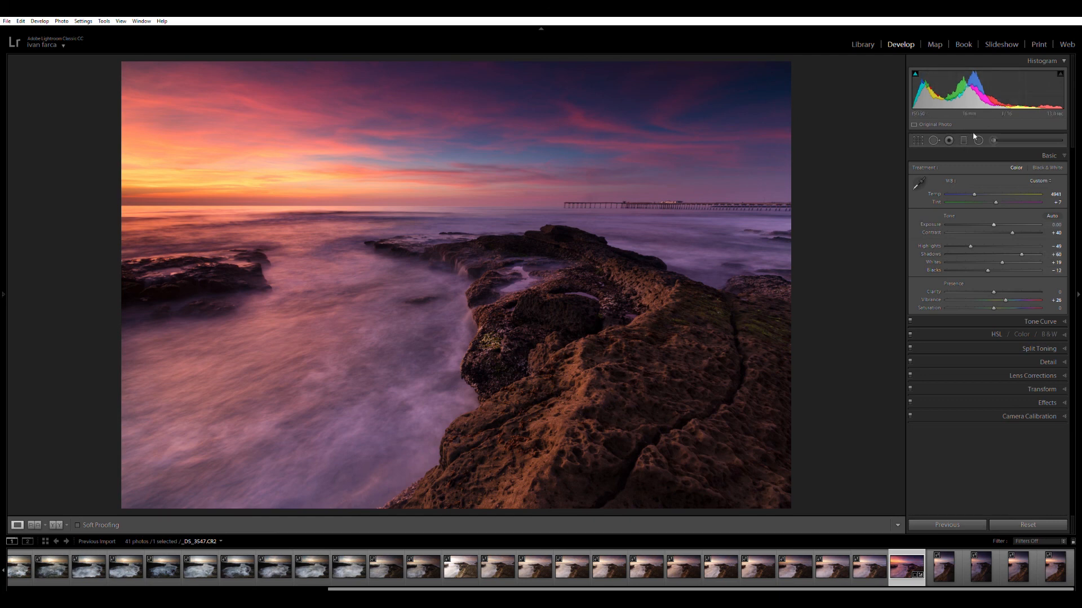
pyautogui.moveTo(995, 221); pyautogui.dragTo(1000, 221)
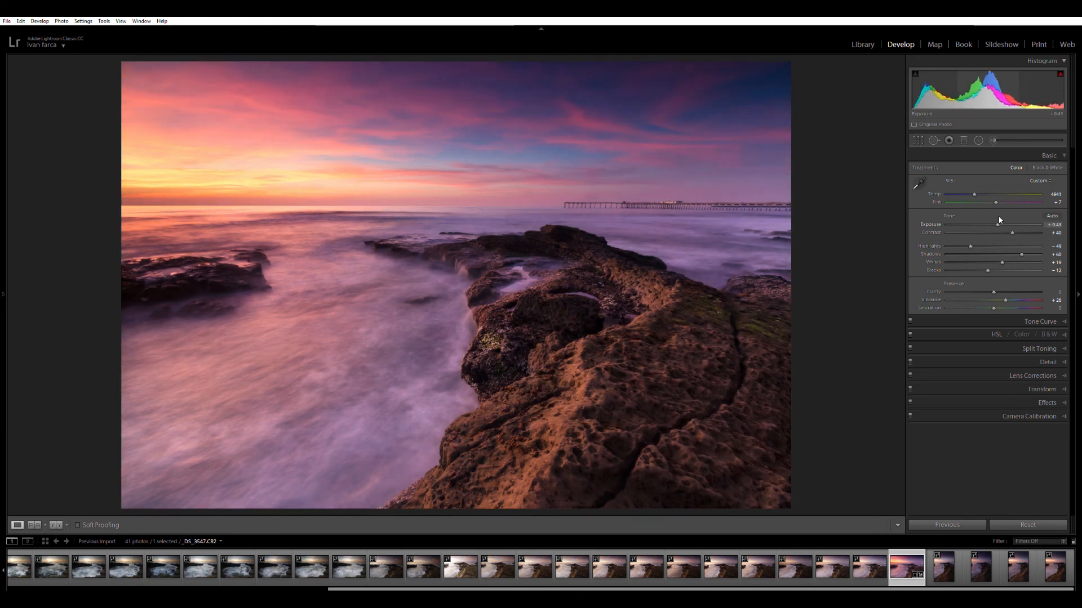
pyautogui.moveTo(999, 220); pyautogui.dragTo(998, 220)
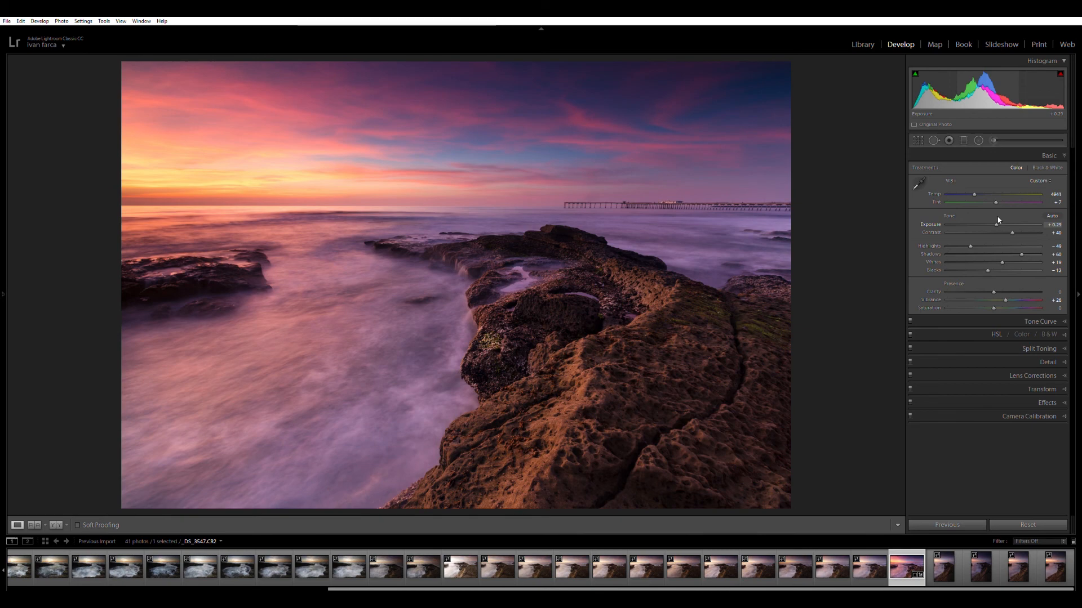
pyautogui.moveTo(994, 87); pyautogui.dragTo(988, 87)
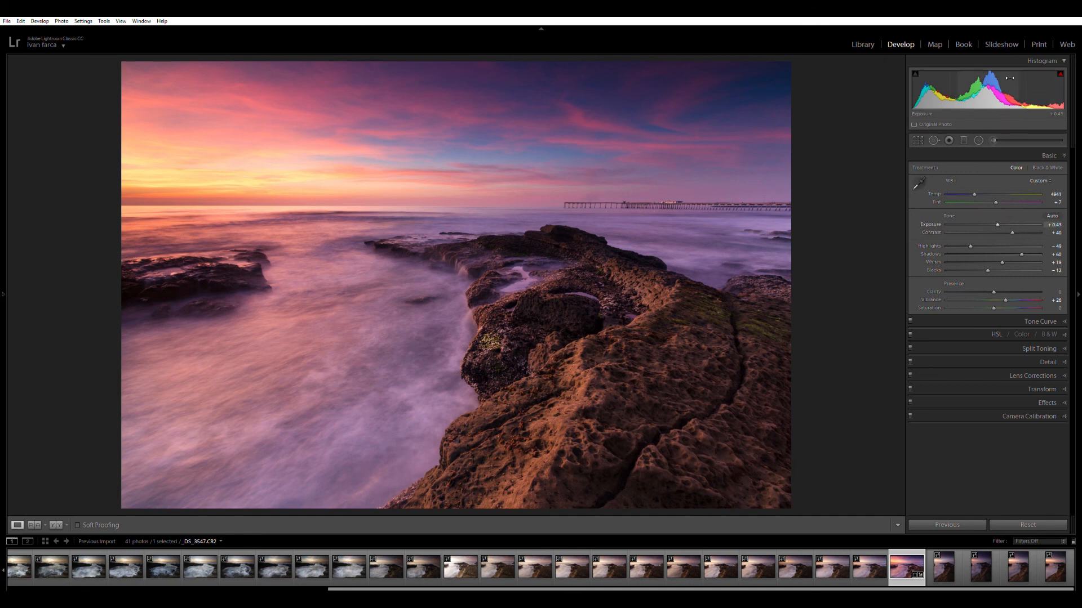
# Set Exposure to +0.67, Highlights to −78, Shadows to +76 and Whites to −22 in the basic adjustments
pyautogui.moveTo(996, 262)
pyautogui.mouseDown()
pyautogui.moveTo(1031, 262)
pyautogui.moveTo(1016, 262)
pyautogui.mouseUp()
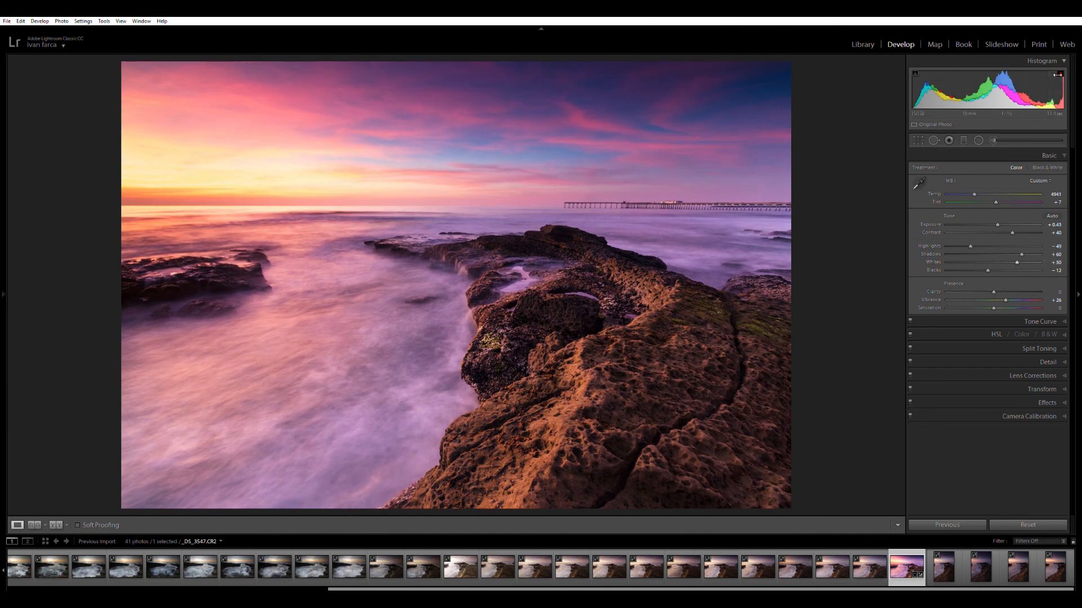
pyautogui.click(1060, 74)
pyautogui.moveTo(1063, 93); pyautogui.dragTo(1032, 92)
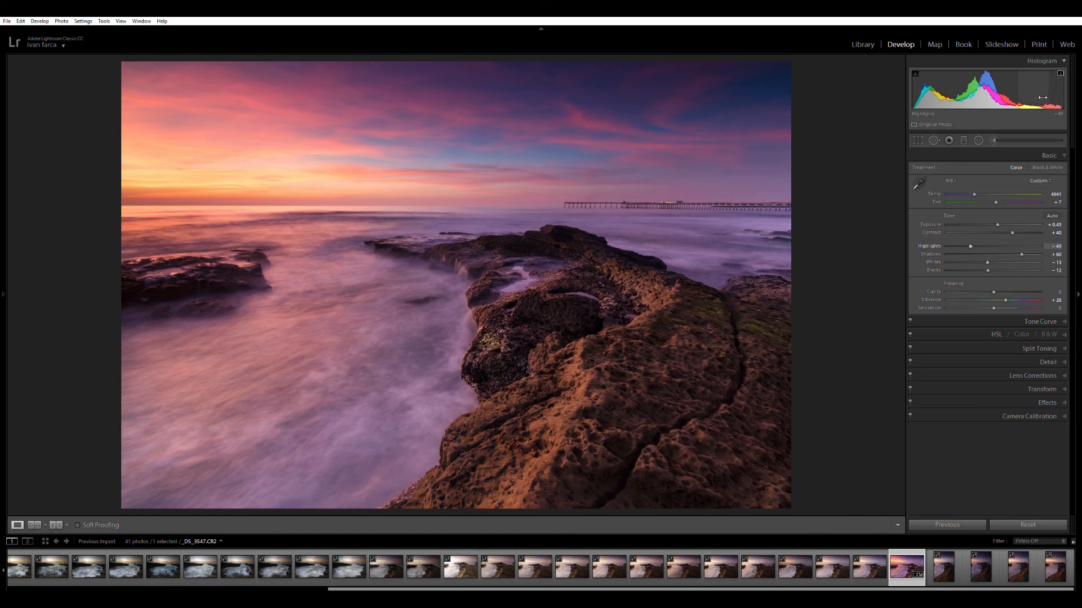
pyautogui.moveTo(1026, 99); pyautogui.dragTo(1029, 98)
pyautogui.moveTo(966, 246); pyautogui.dragTo(949, 246)
pyautogui.moveTo(1025, 254); pyautogui.dragTo(1037, 254)
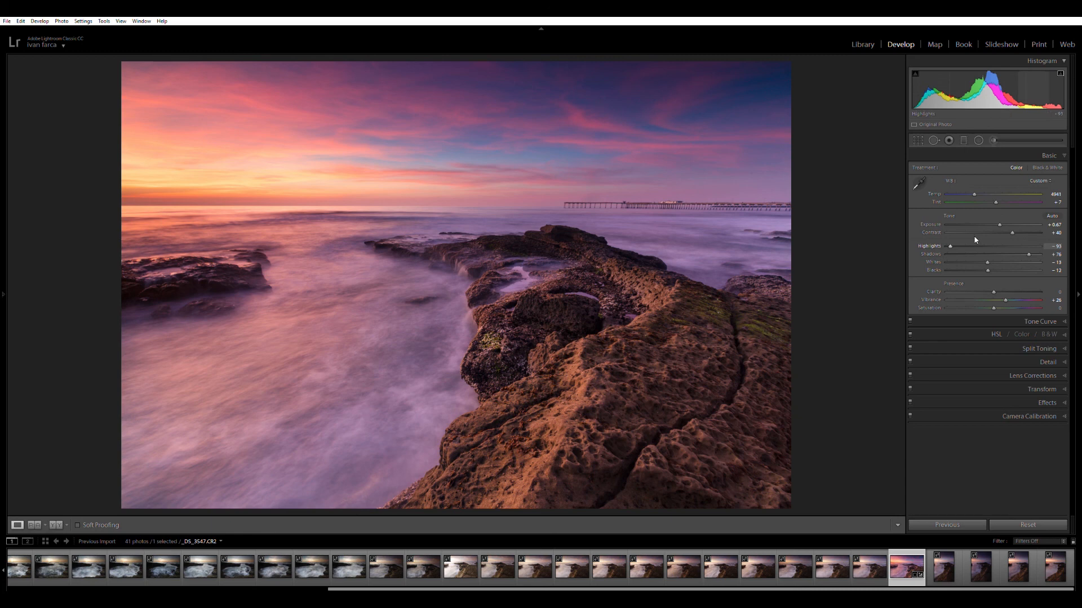
pyautogui.moveTo(987, 262); pyautogui.dragTo(957, 246)
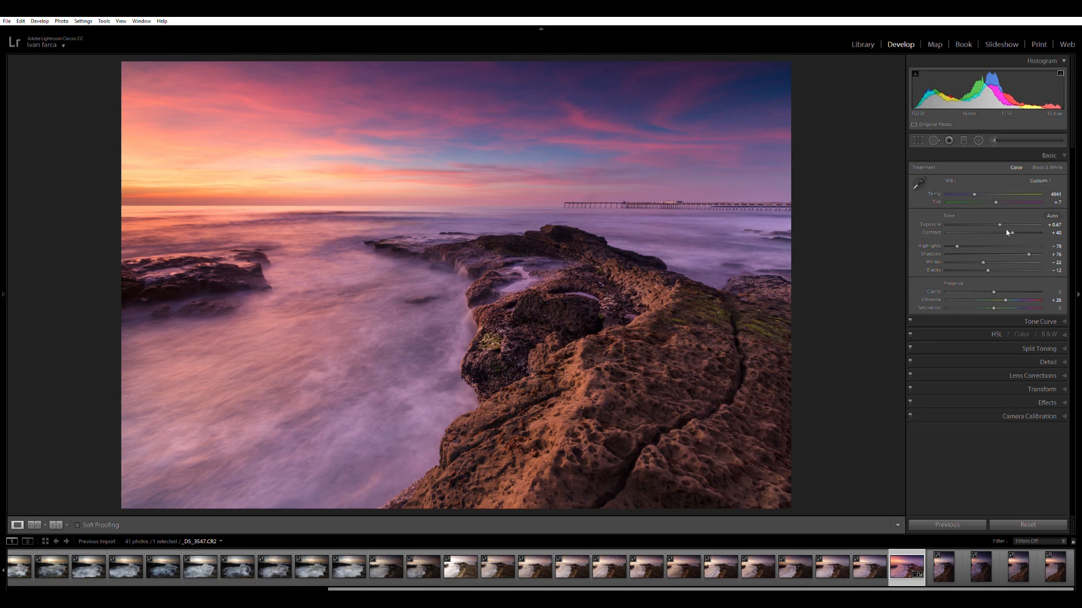
# Try a negative post-crop vignette amount in the effects settings and reset it to 0
pyautogui.click(1014, 155)
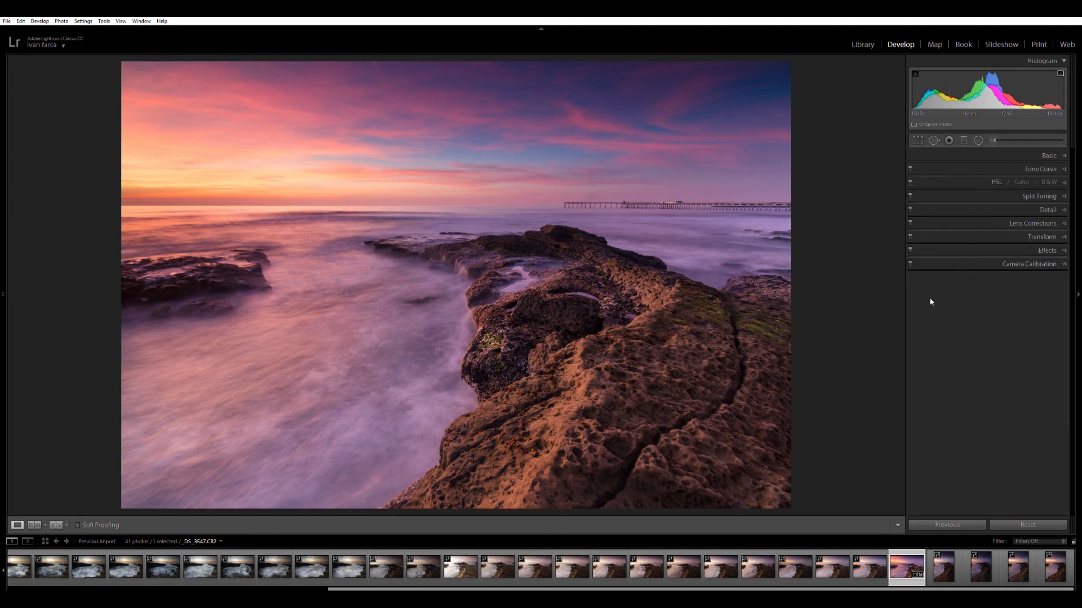
pyautogui.click(1005, 246)
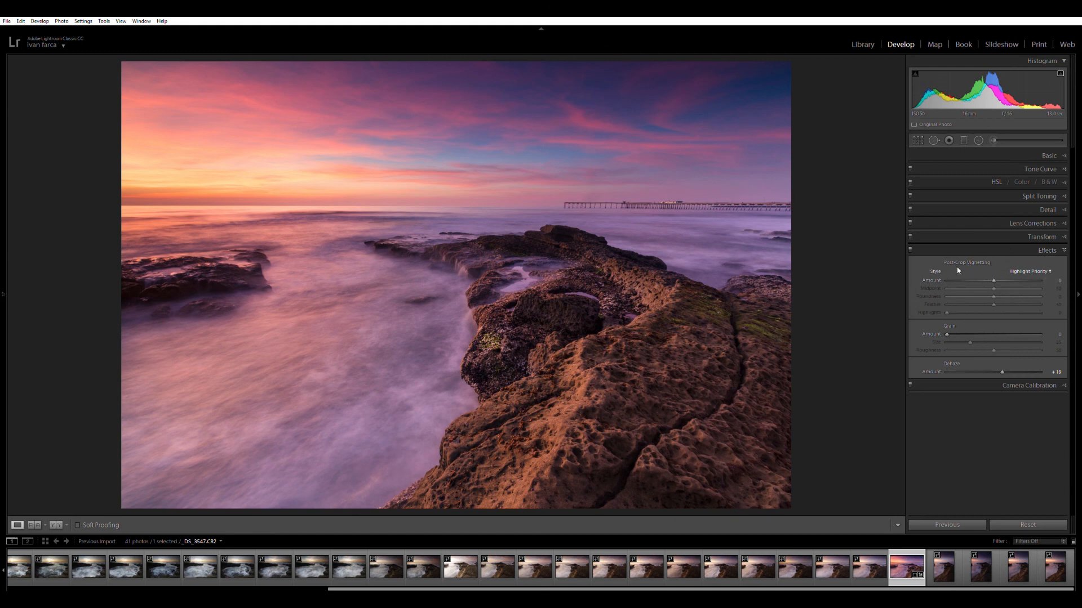
pyautogui.moveTo(993, 276); pyautogui.dragTo(975, 278)
pyautogui.doubleClick(977, 277)
# Set up an adjustment brush with the Dodge (Lighten) effect, Feather 100 and Flow 61
pyautogui.click(994, 140)
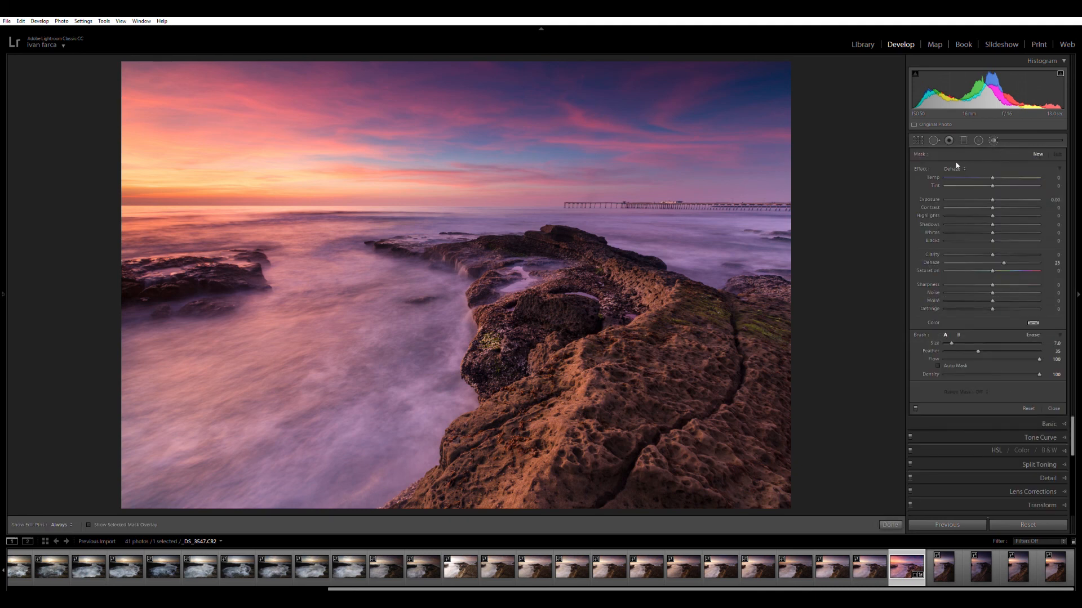
pyautogui.click(981, 332)
pyautogui.moveTo(981, 345); pyautogui.dragTo(1006, 348)
pyautogui.scroll(-2, 414, 160)
pyautogui.scroll(-2, 408, 153)
pyautogui.scroll(-1, 644, 283)
# Paint the dodge brush at size 6 over the rock ridge and the sunlit foreground rock
pyautogui.press('h')
pyautogui.moveTo(593, 354)
pyautogui.mouseDown()
pyautogui.moveTo(674, 311)
pyautogui.moveTo(641, 288)
pyautogui.moveTo(666, 319)
pyautogui.moveTo(577, 374)
pyautogui.moveTo(603, 376)
pyautogui.mouseUp()
pyautogui.scroll(1, 602, 376)
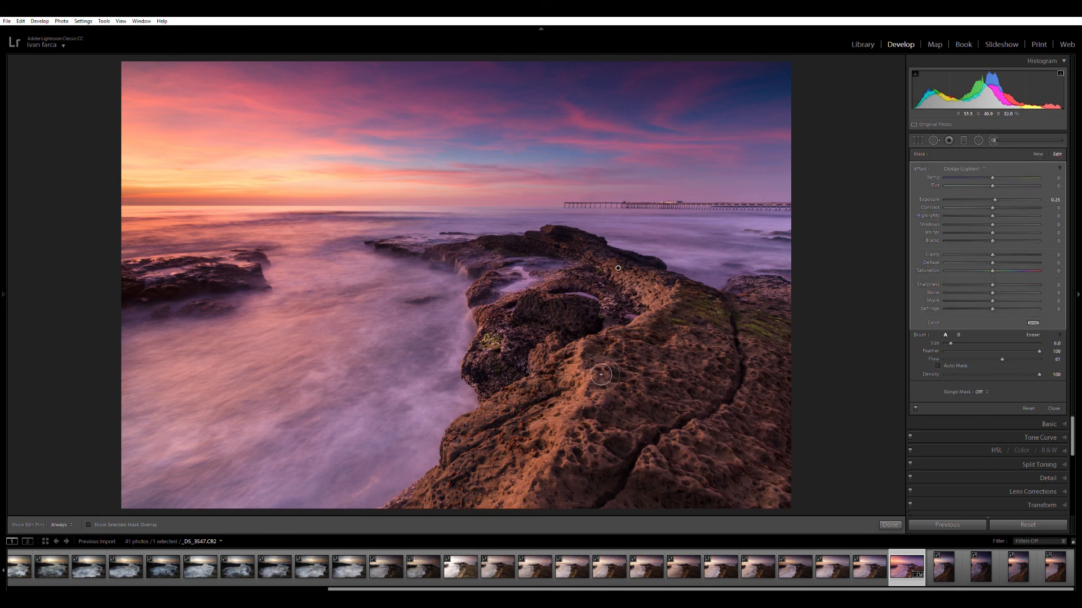
pyautogui.press('h')
pyautogui.press('h')
pyautogui.press('h')
pyautogui.press('h')
# Reduce the brush to size 3, lighten the finer rock edges, and check the result against the unbrushed photo
pyautogui.press('[')
pyautogui.press('[')
pyautogui.press('[')
pyautogui.press('h')
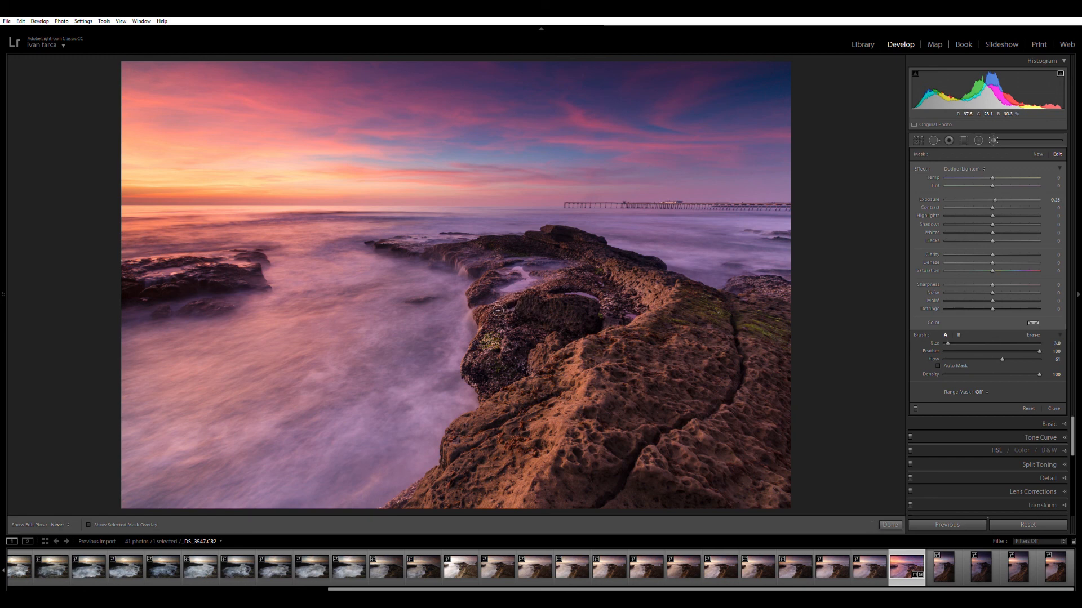
pyautogui.press('h')
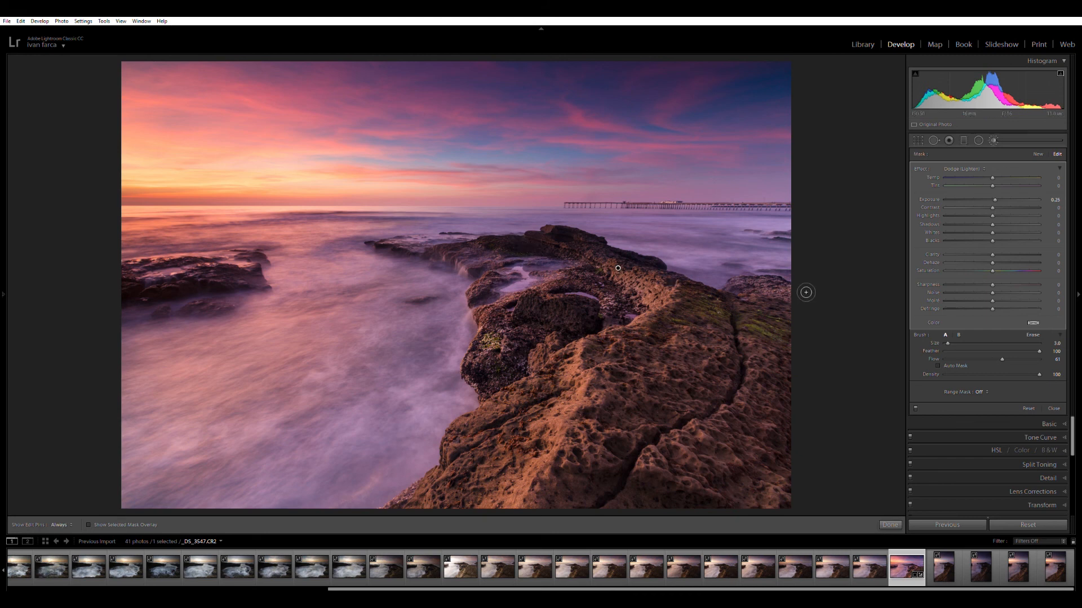
pyautogui.press('h')
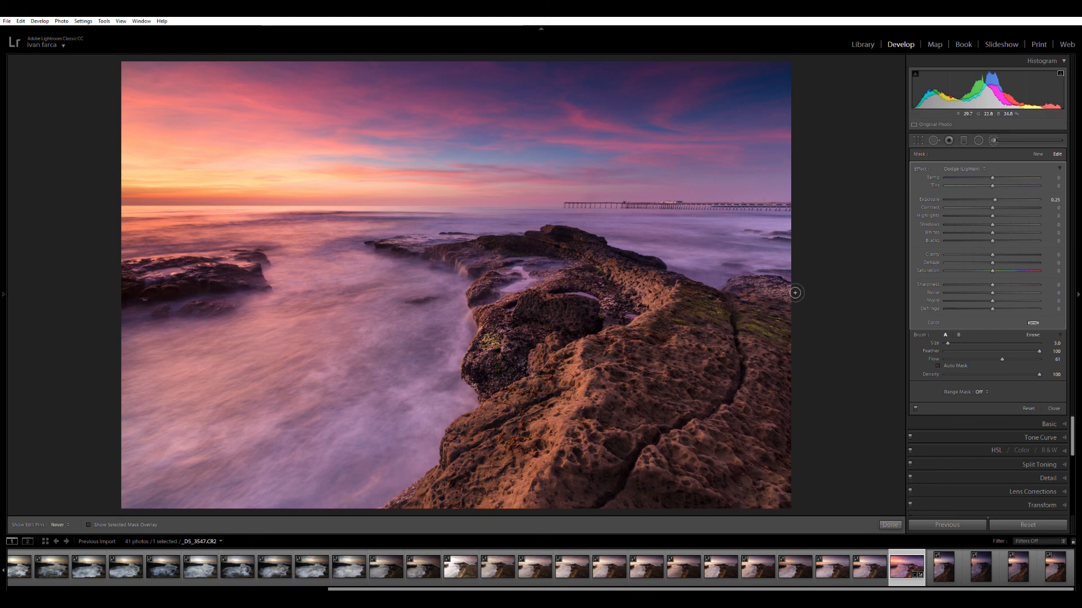
pyautogui.press('h')
pyautogui.click(915, 406)
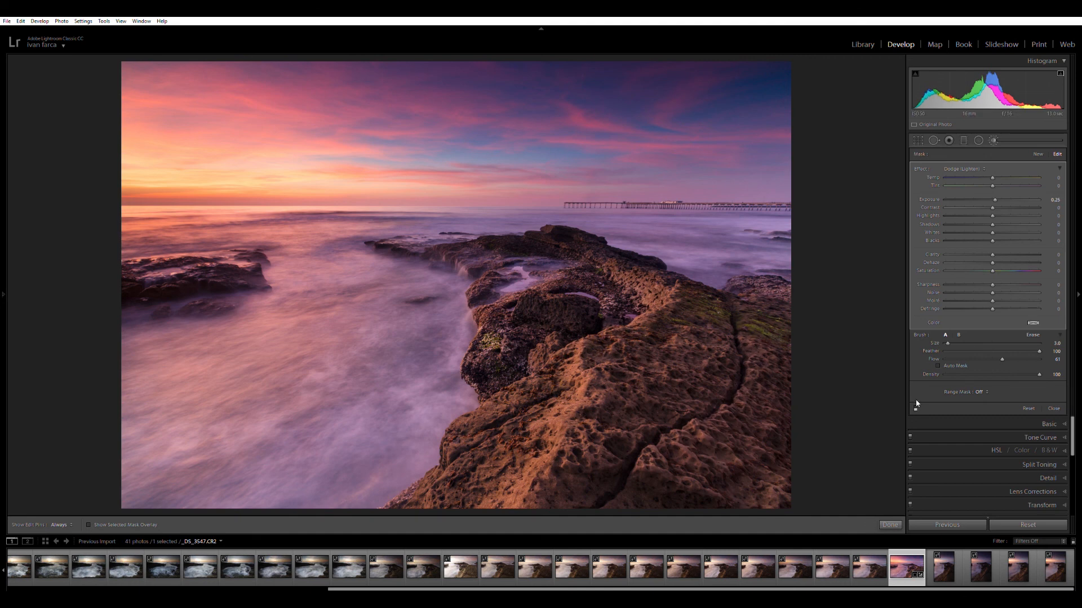
# Enlarge the dodge brush to size 6 and lighten the lower-right corner of the foreground rock
pyautogui.press('h')
pyautogui.scroll(3, 779, 504)
pyautogui.moveTo(773, 490)
pyautogui.mouseDown()
pyautogui.moveTo(799, 502)
pyautogui.moveTo(788, 509)
pyautogui.moveTo(784, 498)
pyautogui.mouseUp()
# Exaggerate the dodge brush's Exposure to about 1.76 to check the painted areas, and restore it to 0.25
pyautogui.press('h')
pyautogui.moveTo(996, 198)
pyautogui.mouseDown()
pyautogui.moveTo(1023, 193)
pyautogui.moveTo(1012, 193)
pyautogui.mouseUp()
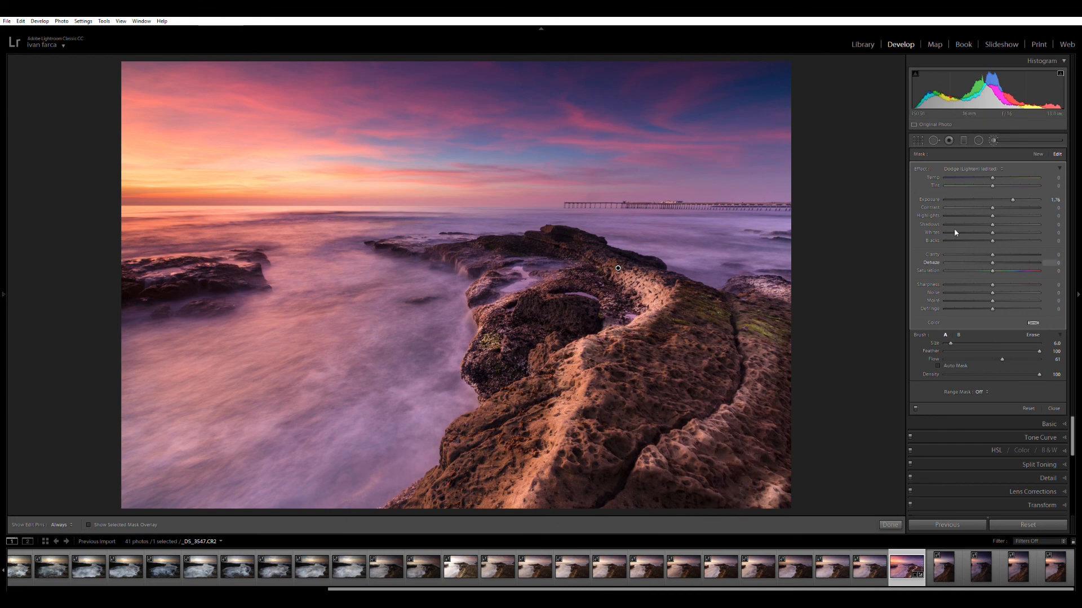
pyautogui.moveTo(1002, 193); pyautogui.dragTo(995, 193)
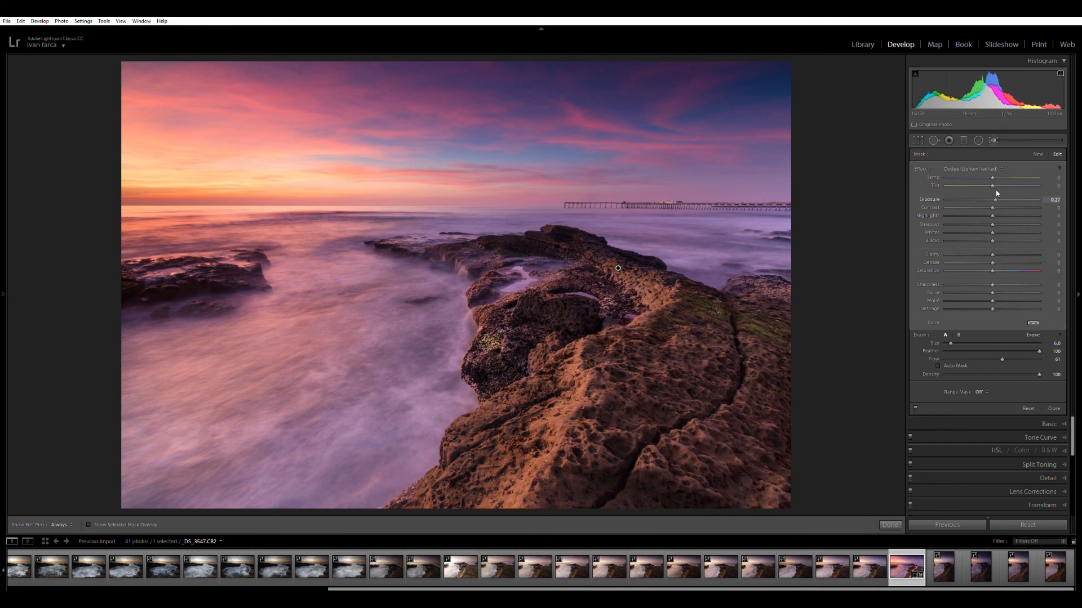
pyautogui.moveTo(995, 194); pyautogui.dragTo(993, 194)
# Lighten the mossy dark rock beside the water with the dodge brush at size 10
pyautogui.scroll(-3, 575, 292)
pyautogui.press('h')
pyautogui.scroll(5, 331, 441)
pyautogui.press('h')
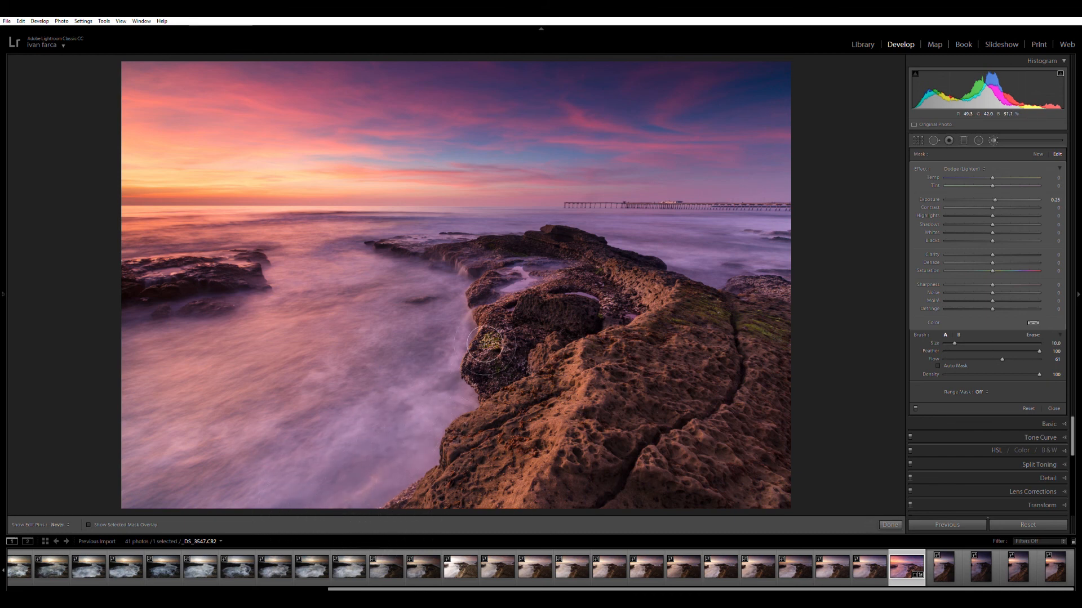
# Lighten the upper edge of the rock ridge with the dodge brush at size 3
pyautogui.scroll(-4, 383, 304)
pyautogui.scroll(-3, 633, 246)
pyautogui.press('h')
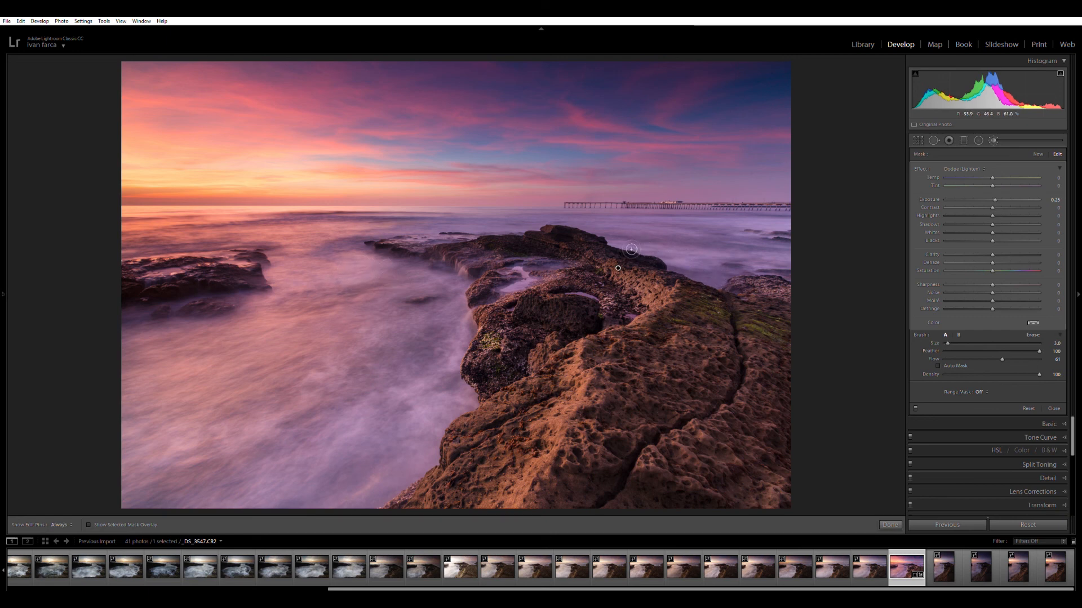
pyautogui.press('h')
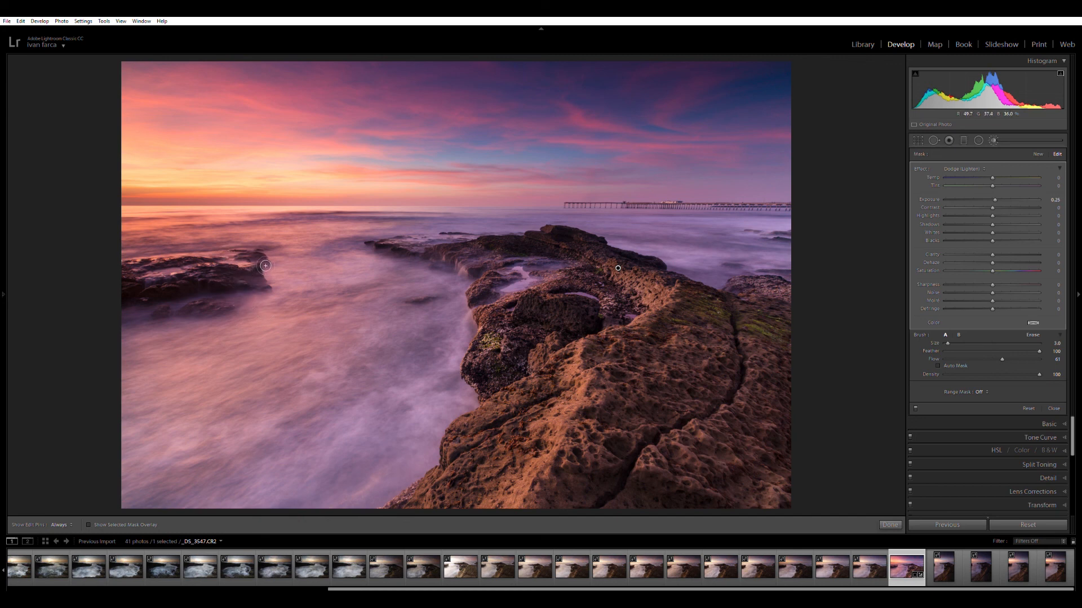
# Lighten the small rock in the left part of the photo and the water-side edge of the dark middle rock
pyautogui.press('h')
pyautogui.press('h')
pyautogui.press('h')
pyautogui.press('h')
pyautogui.moveTo(476, 285)
pyautogui.mouseDown()
pyautogui.moveTo(449, 259)
pyautogui.moveTo(484, 323)
pyautogui.moveTo(471, 362)
pyautogui.moveTo(460, 268)
pyautogui.moveTo(471, 400)
pyautogui.mouseUp()
pyautogui.scroll(2, 463, 396)
# Compare the photo with and without the dodge brush adjustments
pyautogui.click(915, 407)
pyautogui.click(915, 407)
pyautogui.click(915, 406)
pyautogui.click(916, 407)
pyautogui.click(916, 407)
pyautogui.click(915, 407)
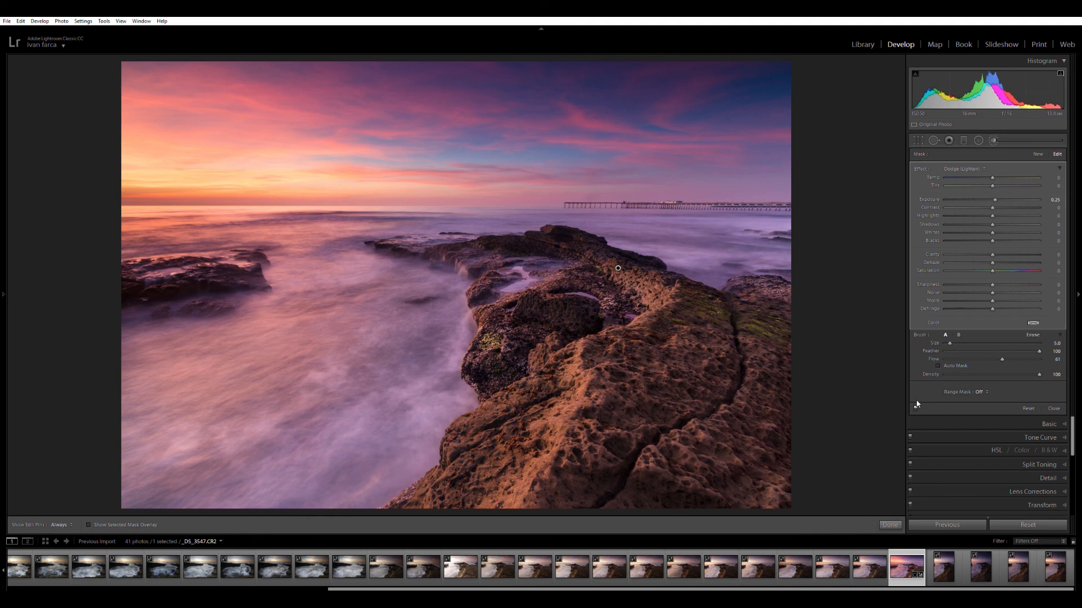
# Start a new brush adjustment with the Burn (Darken) effect and darken the lower foreground rock at size 5
pyautogui.click(1037, 152)
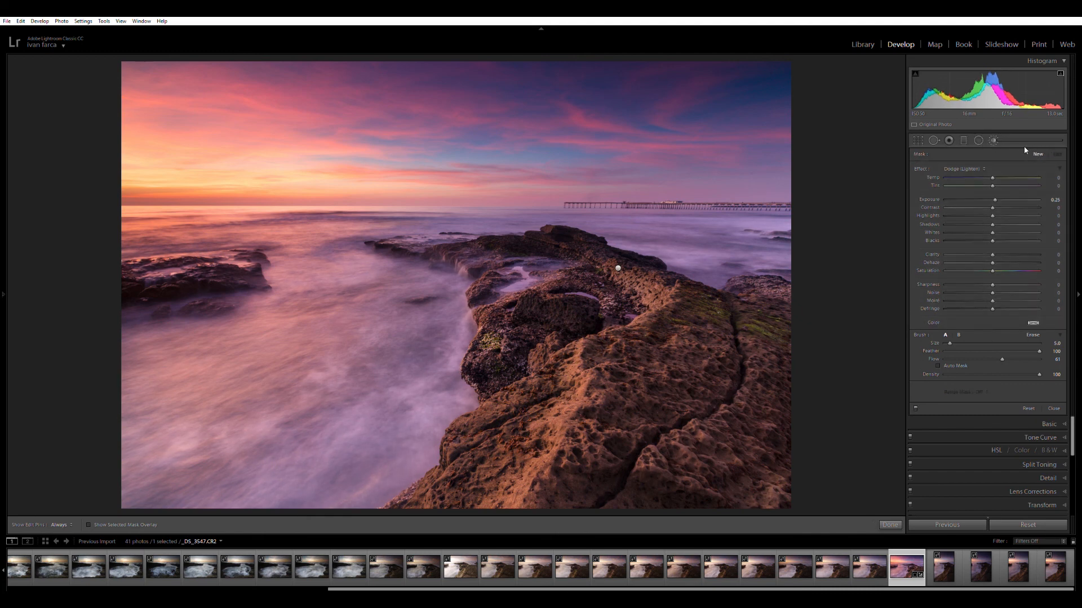
pyautogui.click(892, 323)
pyautogui.click(678, 495)
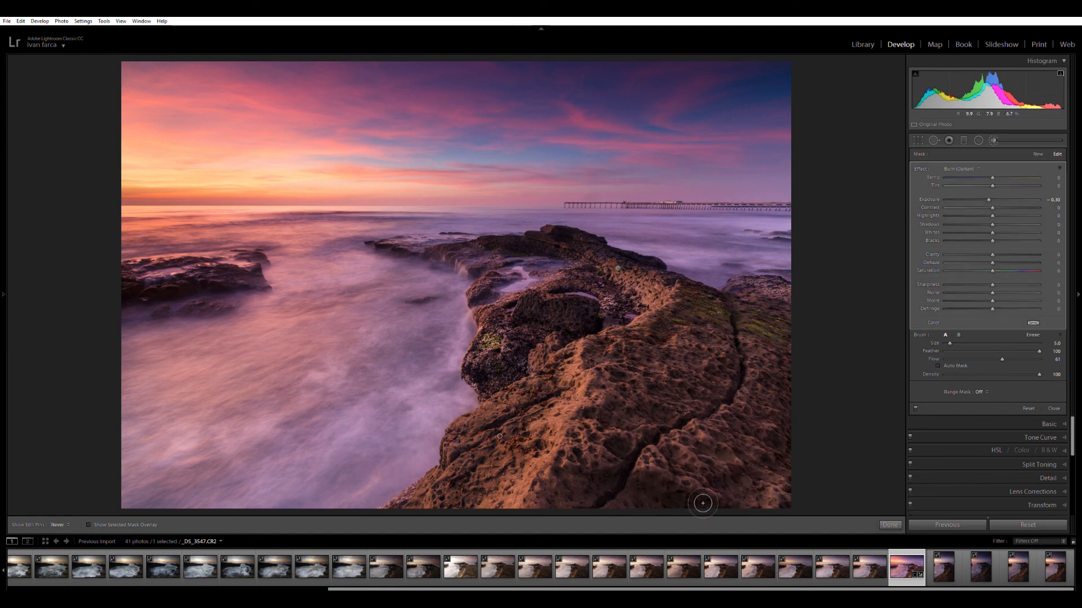
pyautogui.press('h')
pyautogui.press('h')
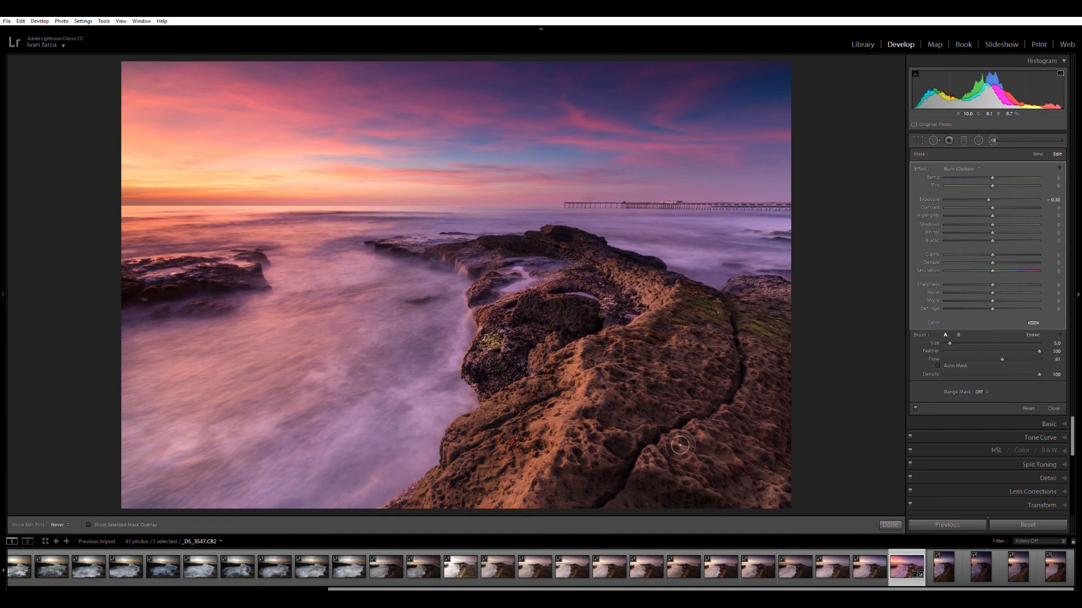
# Darken the shadowed middle rocks and the area along the water-side edge of the foreground rock
pyautogui.scroll(-1, 581, 293)
pyautogui.moveTo(555, 325)
pyautogui.mouseDown()
pyautogui.moveTo(585, 334)
pyautogui.moveTo(608, 317)
pyautogui.moveTo(585, 339)
pyautogui.moveTo(593, 338)
pyautogui.mouseUp()
pyautogui.scroll(-1, 392, 449)
pyautogui.moveTo(414, 411)
pyautogui.mouseDown()
pyautogui.moveTo(398, 423)
pyautogui.moveTo(379, 409)
pyautogui.mouseUp()
pyautogui.press('h')
pyautogui.press(']')
# Reduce the burn brush to size 3 and darken the far rock ridge below the horizon
pyautogui.press('h')
pyautogui.press('h')
pyautogui.press('h')
pyautogui.press('[')
pyautogui.moveTo(539, 246)
pyautogui.mouseDown()
pyautogui.moveTo(510, 243)
pyautogui.moveTo(600, 251)
pyautogui.moveTo(561, 238)
pyautogui.moveTo(641, 259)
pyautogui.mouseUp()
pyautogui.press('h')
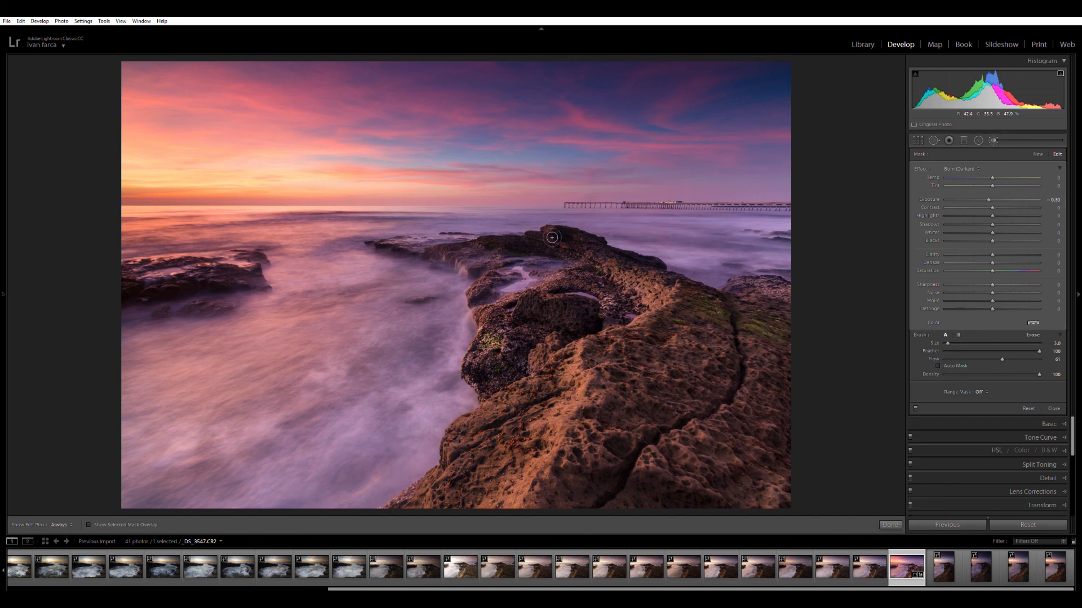
# Compare the photo with and without the dodge and burn brushwork, and close the adjustment brush
pyautogui.click(916, 405)
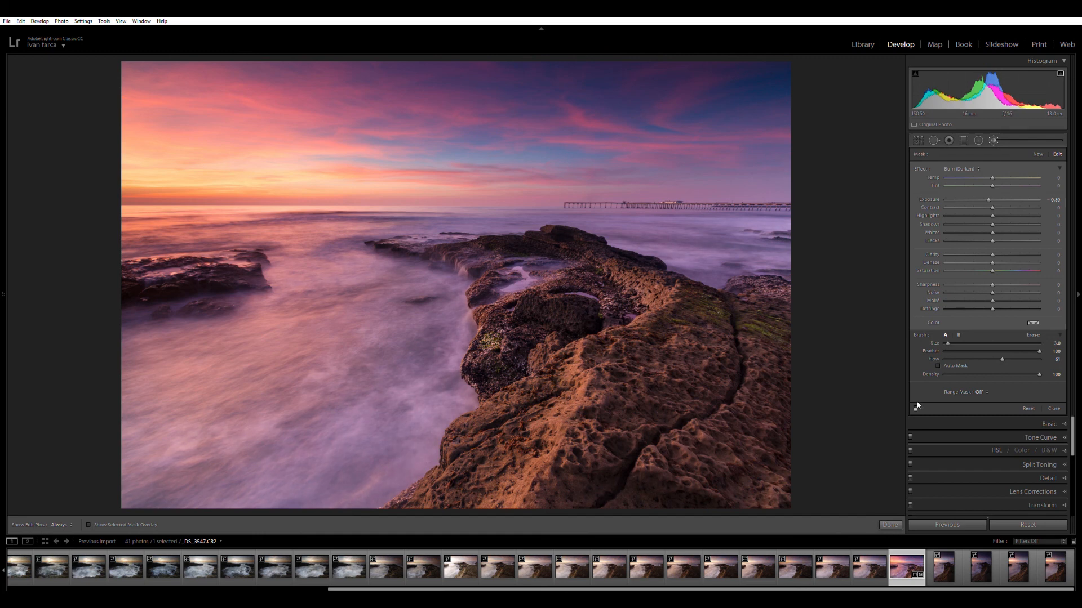
pyautogui.click(916, 406)
pyautogui.click(916, 405)
pyautogui.click(916, 406)
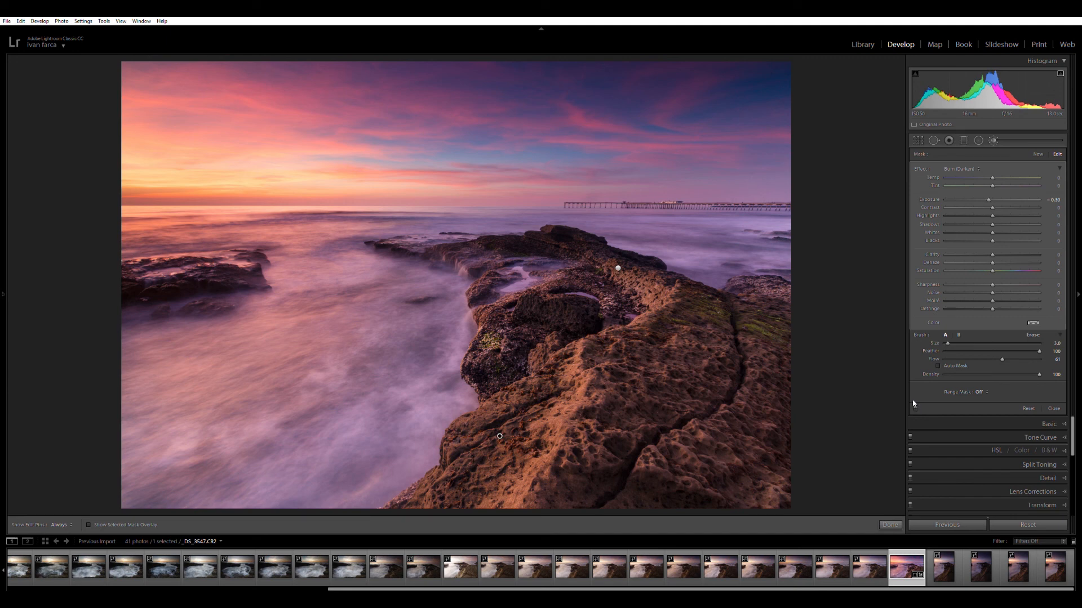
pyautogui.click(994, 141)
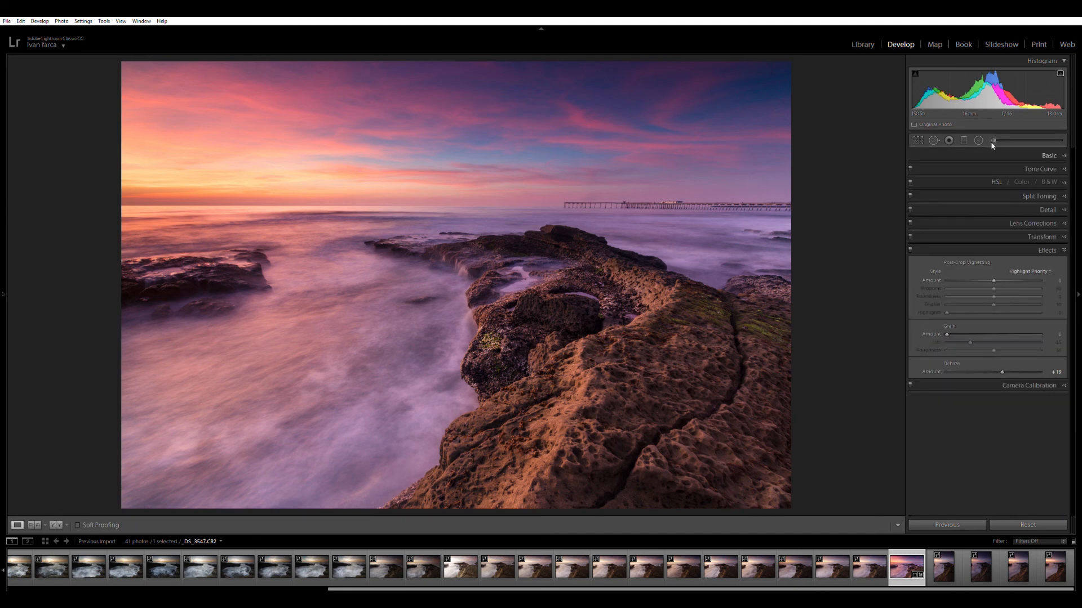
# Try raising Clarity to about +60, inspect the rock detail up close, and reset Clarity to 0
pyautogui.click(1015, 153)
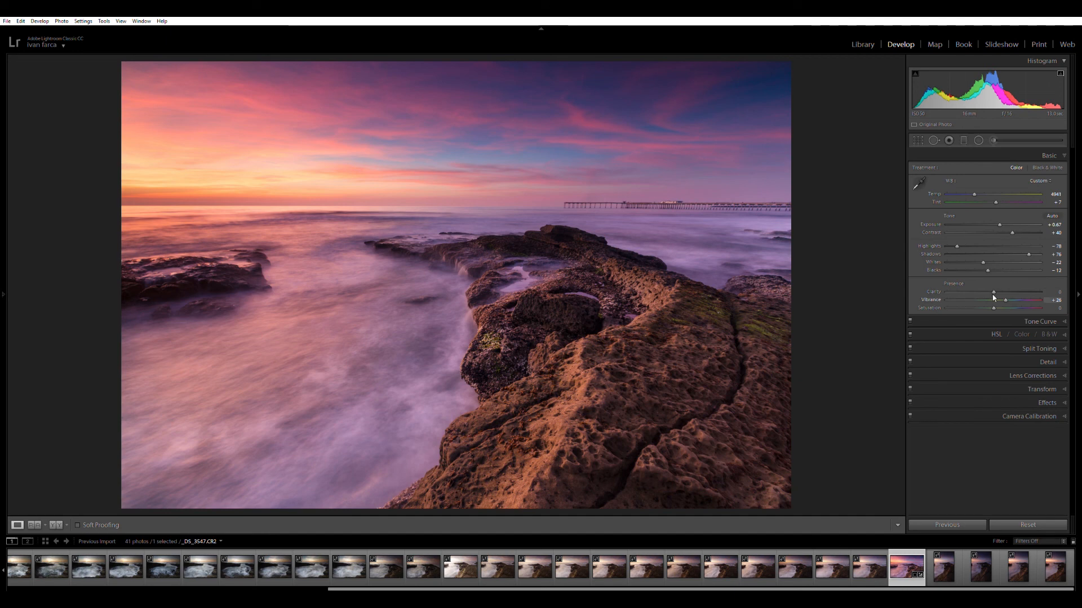
pyautogui.moveTo(994, 289); pyautogui.dragTo(1015, 289)
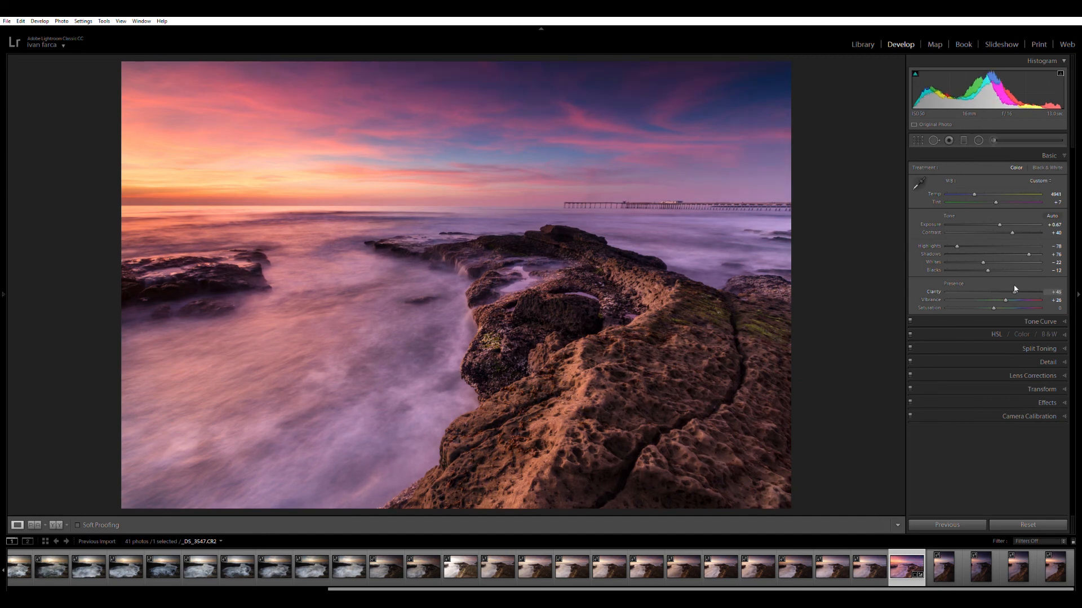
pyautogui.moveTo(1015, 289); pyautogui.dragTo(1024, 290)
pyautogui.click(577, 228)
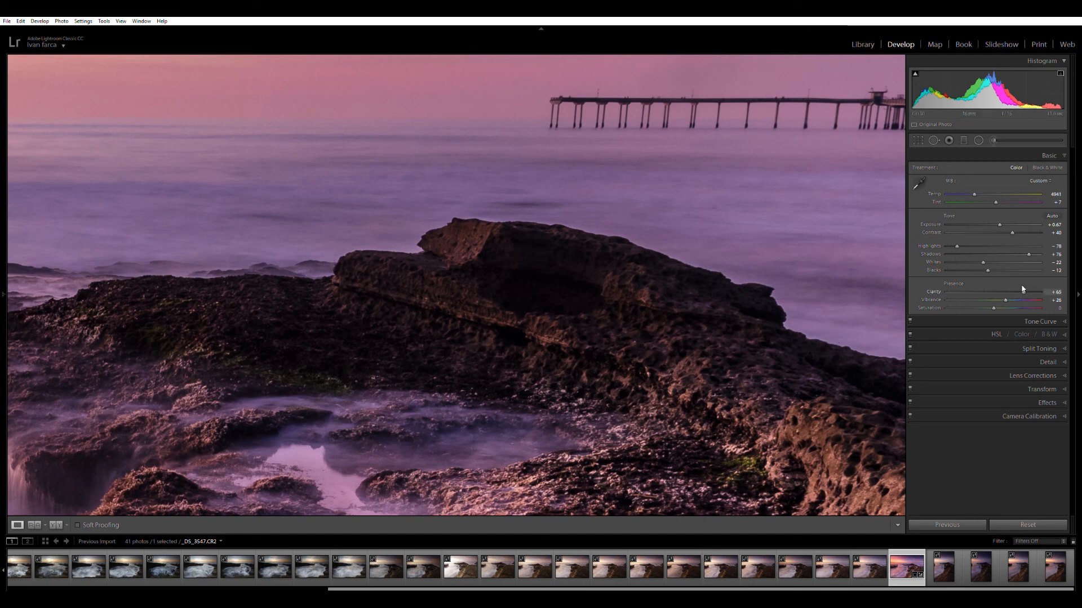
pyautogui.doubleClick(1023, 290)
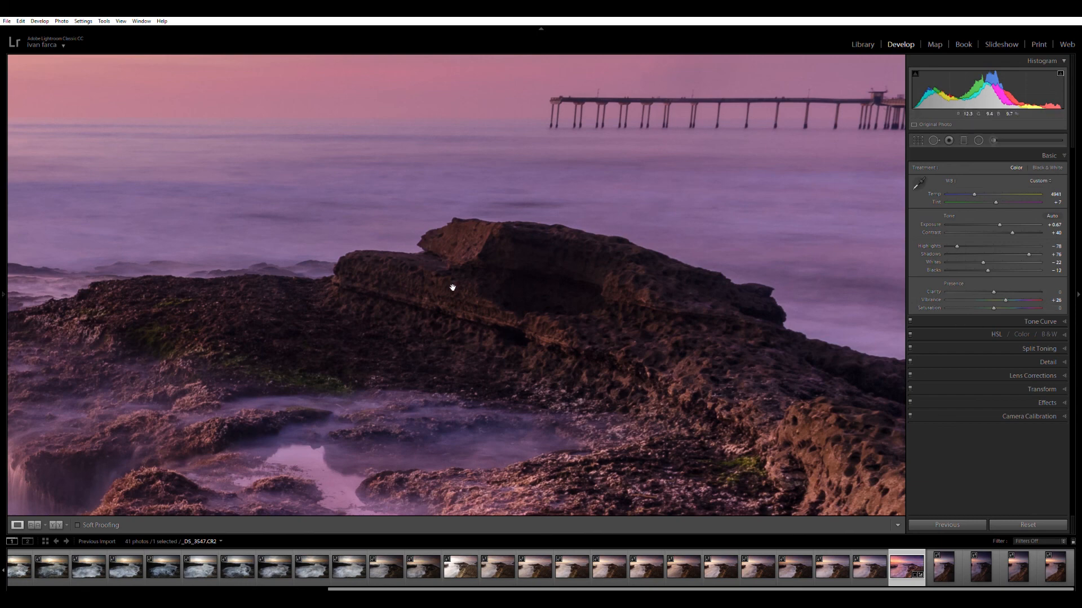
pyautogui.click(420, 306)
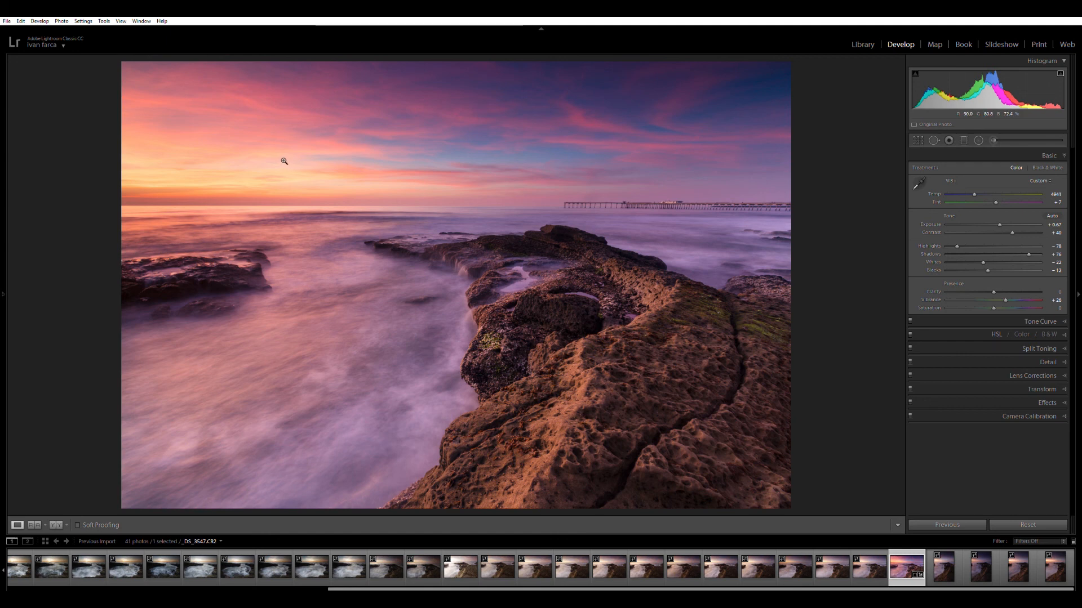
# Add a horizontal graduated filter centred on the horizon and set its Exposure to 0
pyautogui.click(962, 141)
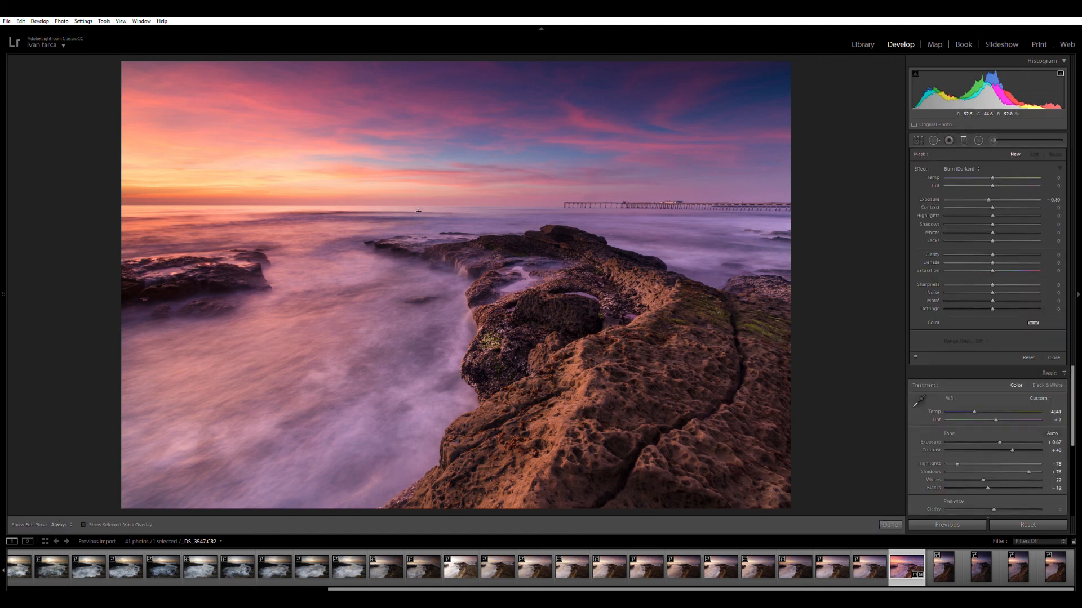
pyautogui.moveTo(404, 158); pyautogui.dragTo(416, 257)
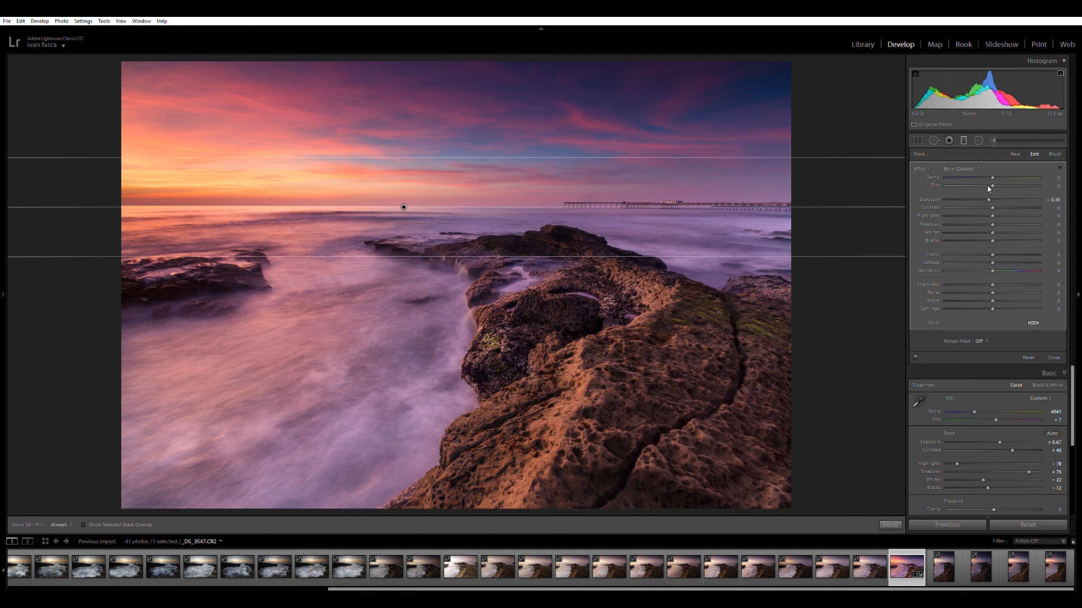
pyautogui.moveTo(988, 199); pyautogui.dragTo(993, 194)
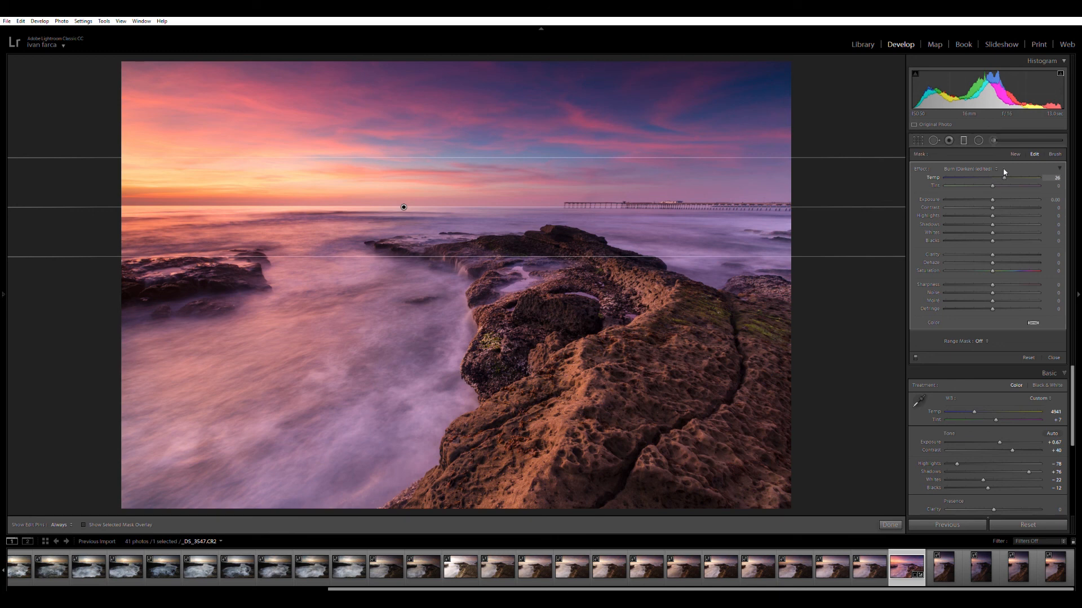
# Try cooling the graduated filter's Temp to about -23, reset it to 0, and try a negative, greener Tint
pyautogui.moveTo(1002, 170); pyautogui.dragTo(980, 173)
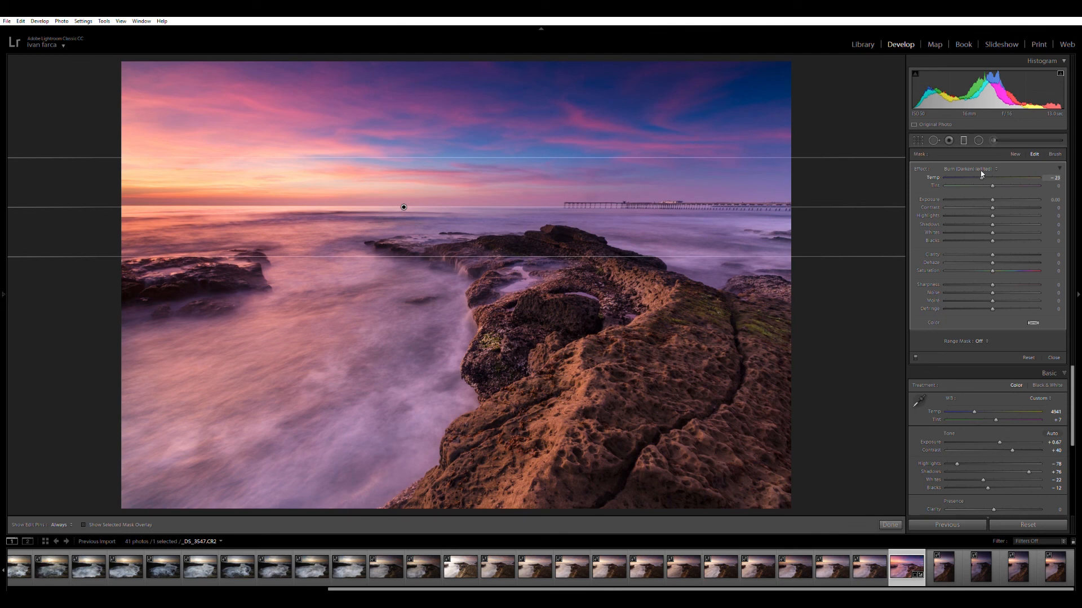
pyautogui.moveTo(1009, 171); pyautogui.dragTo(993, 181)
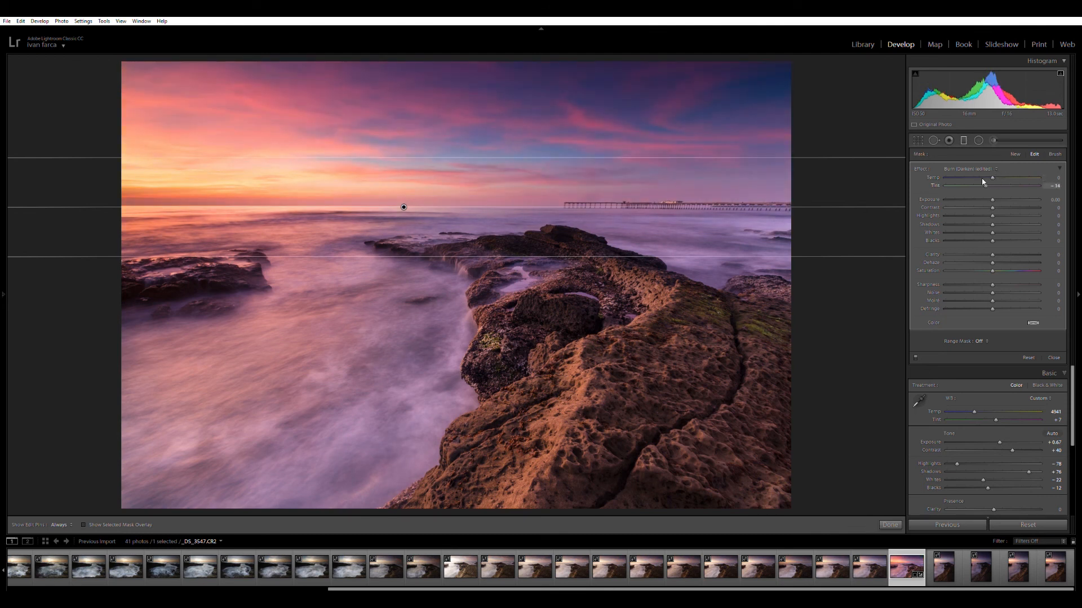
pyautogui.moveTo(981, 182); pyautogui.dragTo(967, 182)
pyautogui.moveTo(964, 170); pyautogui.dragTo(962, 171)
# Compare the sky with the graduated filter's trial tint switched off and on
pyautogui.click(915, 355)
pyautogui.click(915, 355)
pyautogui.click(914, 353)
pyautogui.click(914, 353)
# Try raising the graduated filter's Tint to 55 and compare the sky with the filter off and on
pyautogui.moveTo(1014, 176); pyautogui.dragTo(1019, 176)
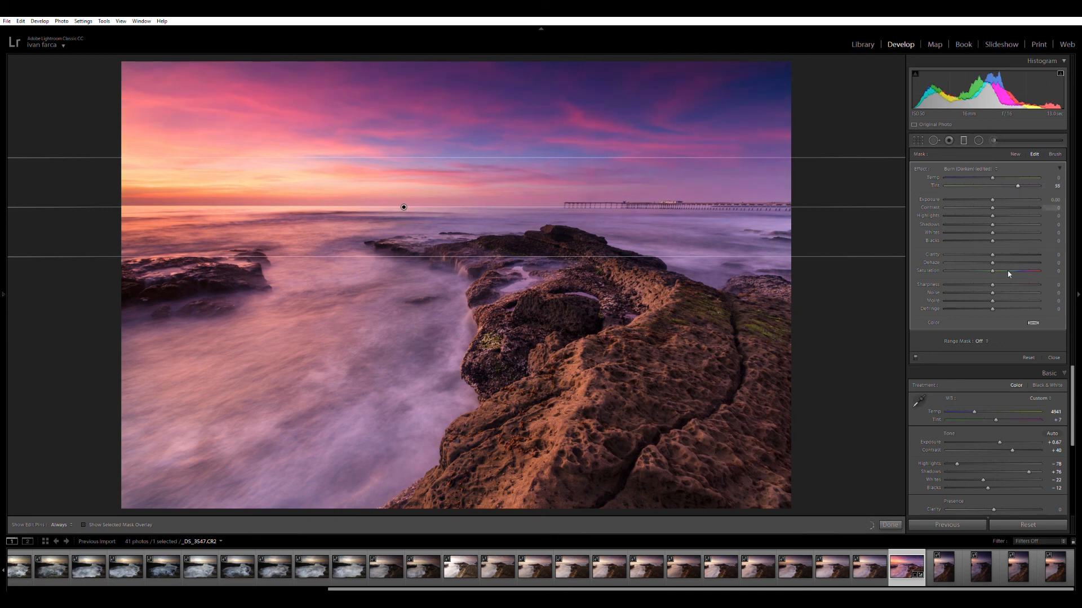
pyautogui.click(916, 356)
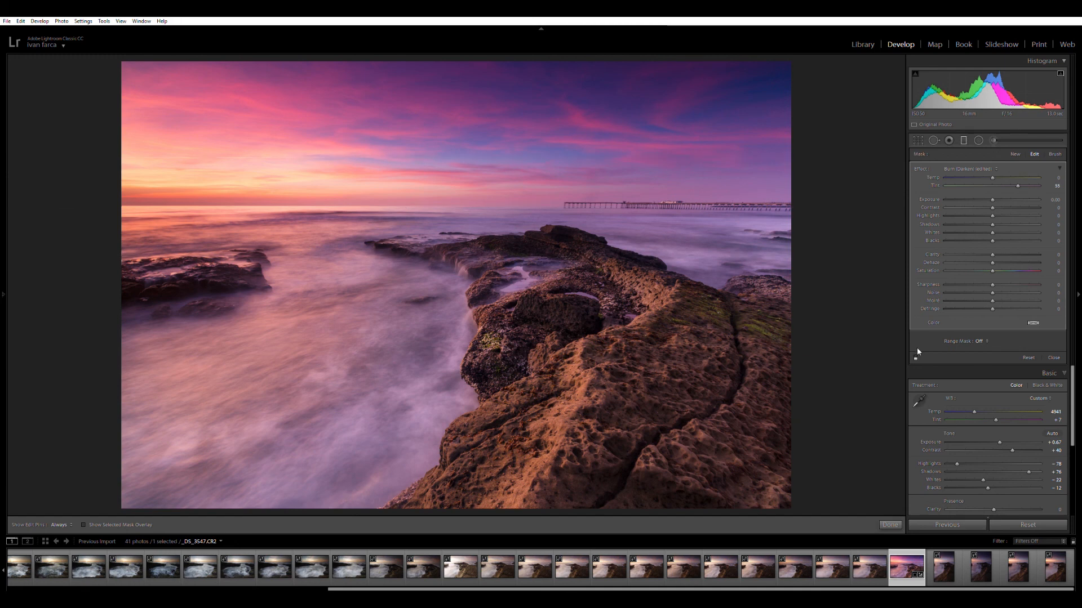
pyautogui.click(915, 355)
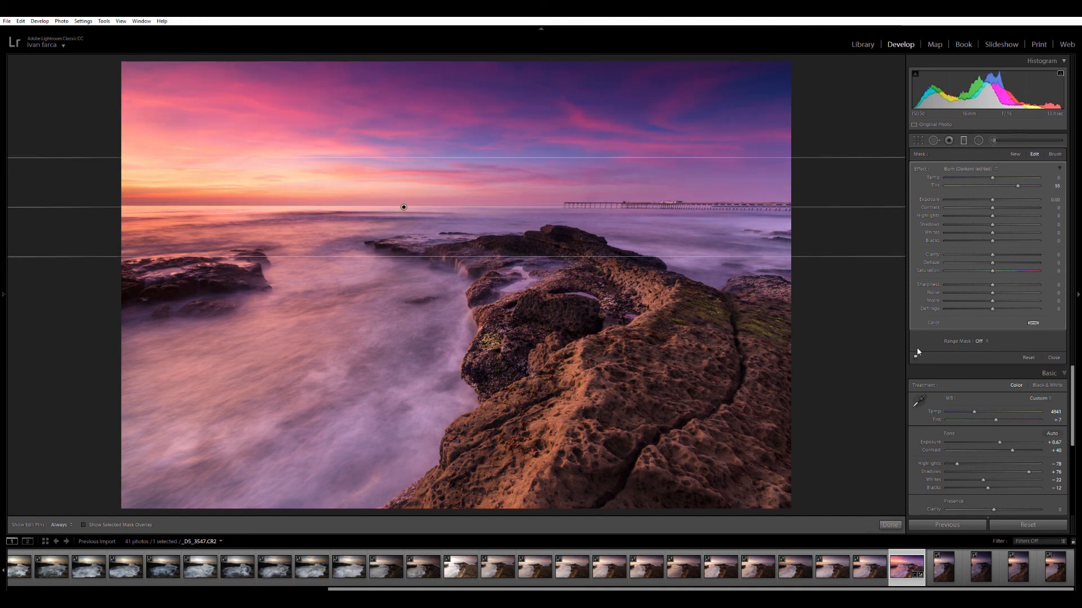
pyautogui.click(915, 355)
pyautogui.click(915, 356)
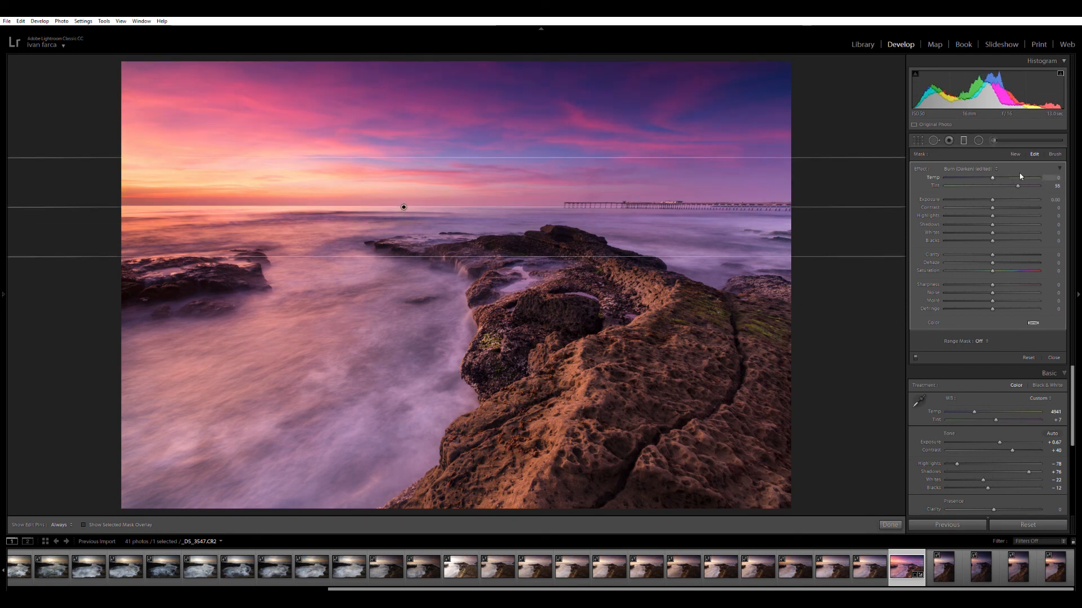
# Set the graduated filter's Tint to 19 and close the filter
pyautogui.moveTo(1017, 185); pyautogui.dragTo(999, 178)
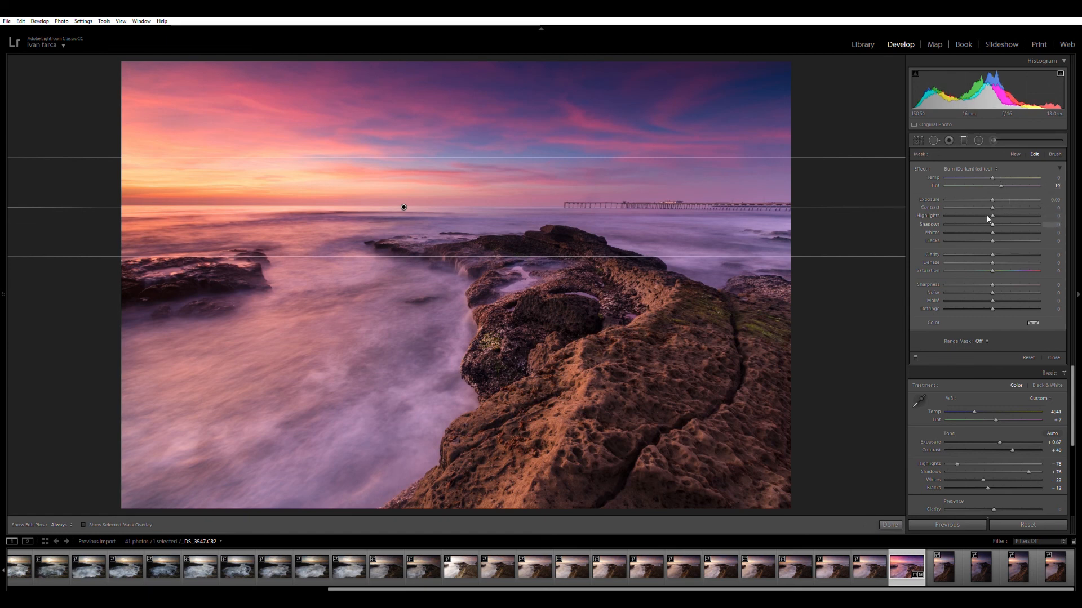
pyautogui.click(962, 141)
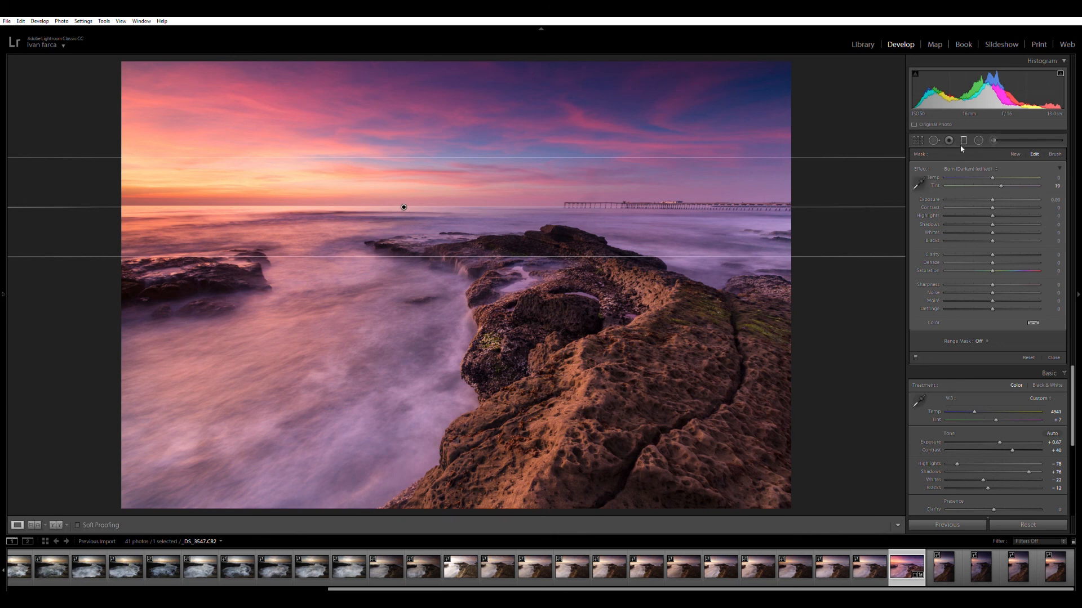